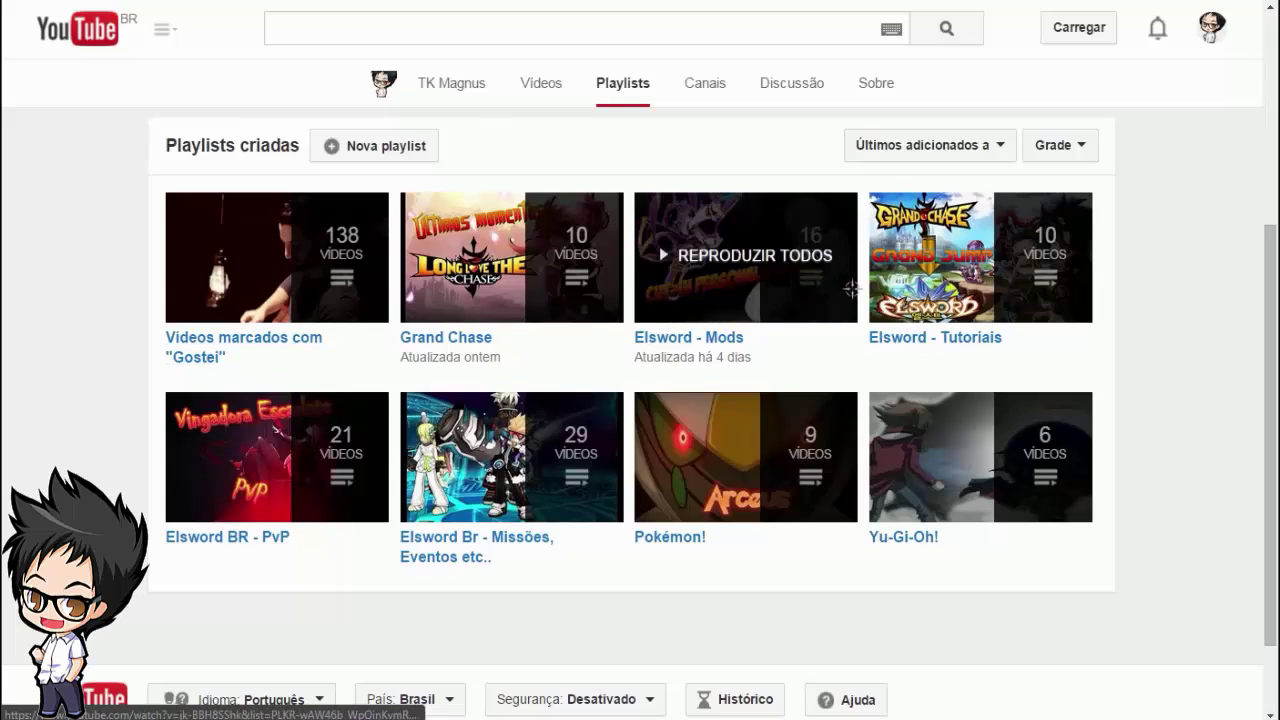
# Open the Elsword - Mods playlist and pick the Voice Mod video about Chung Paladino como Ronan de Grand Chase.
pyautogui.click(708, 338)
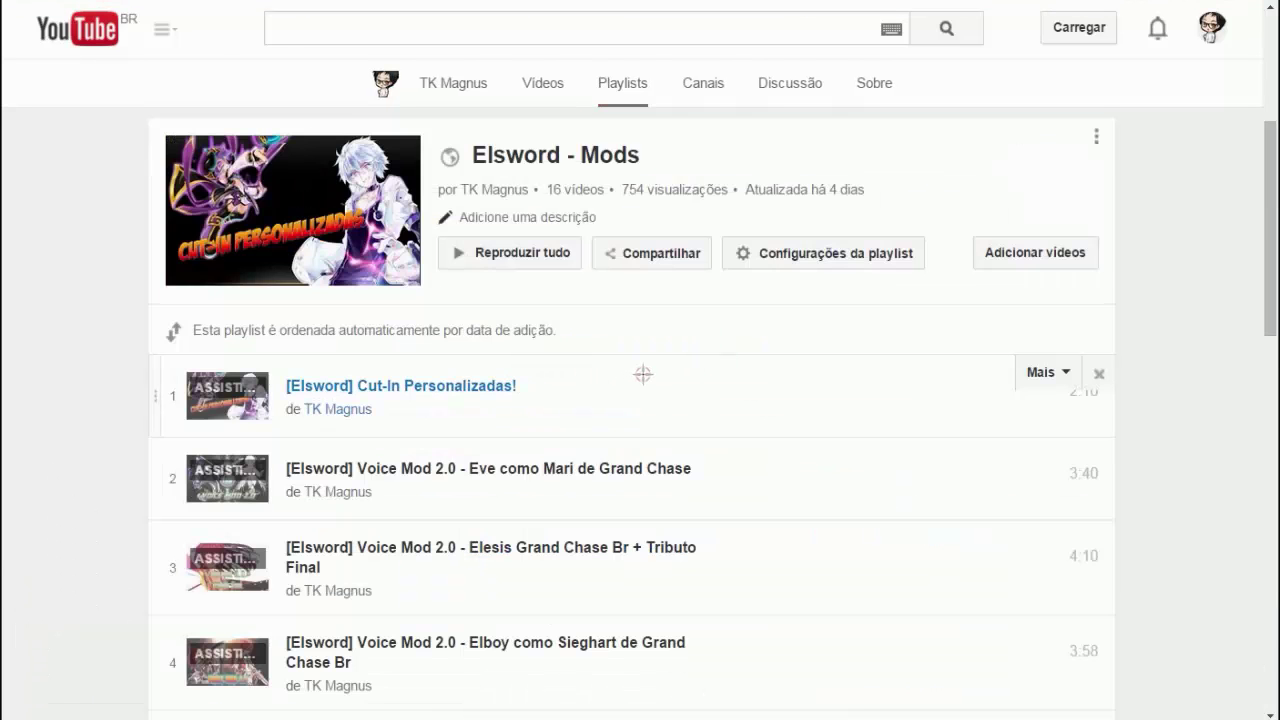
pyautogui.scroll(-1, 692, 358)
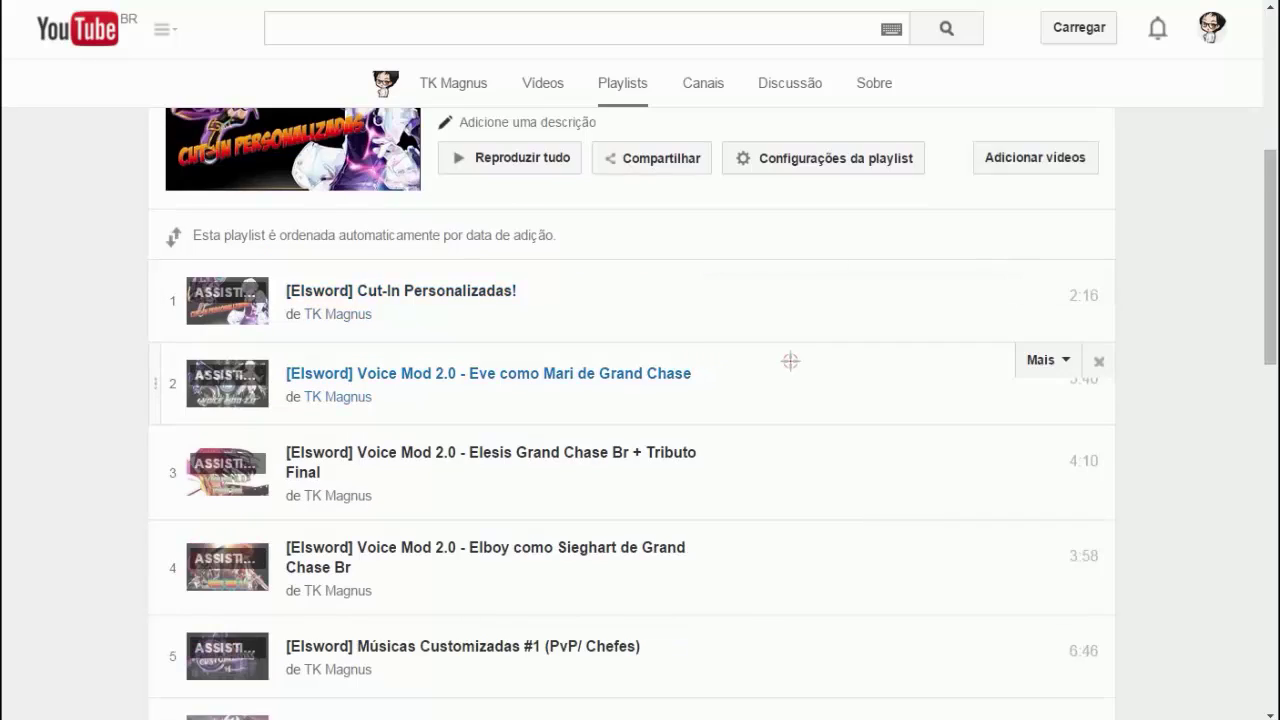
pyautogui.scroll(-5, 790, 361)
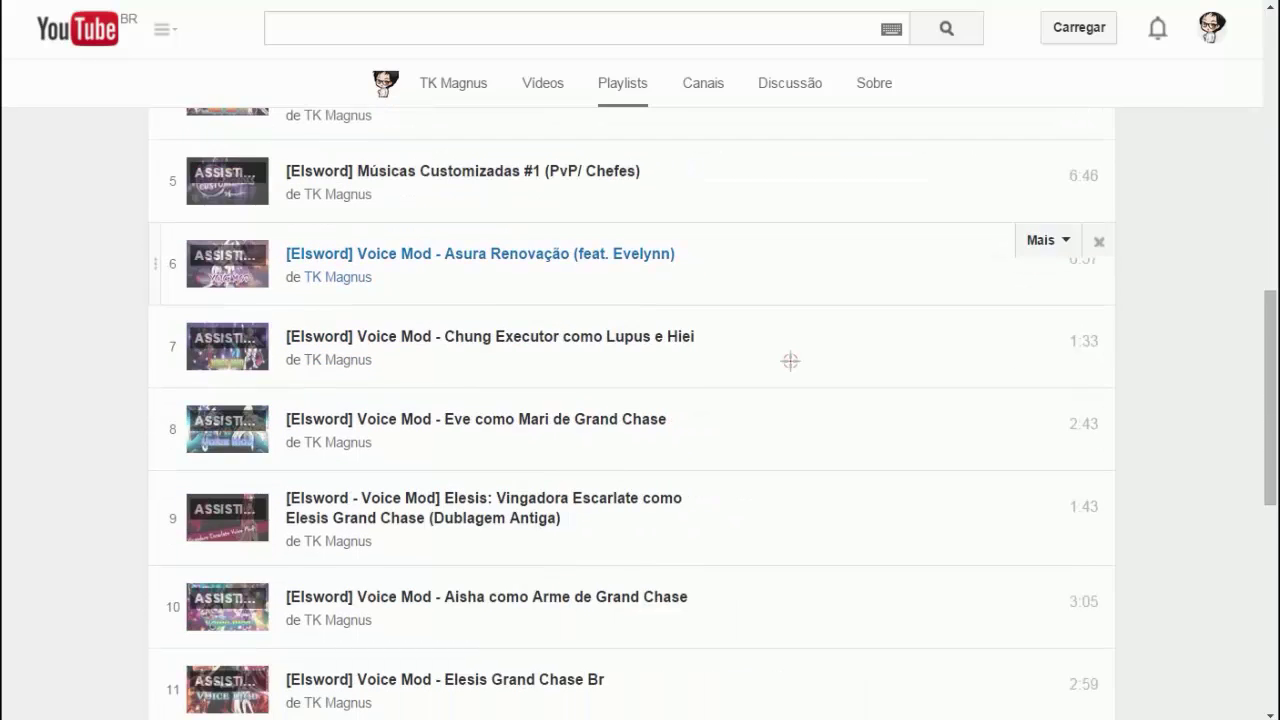
pyautogui.scroll(-7, 790, 361)
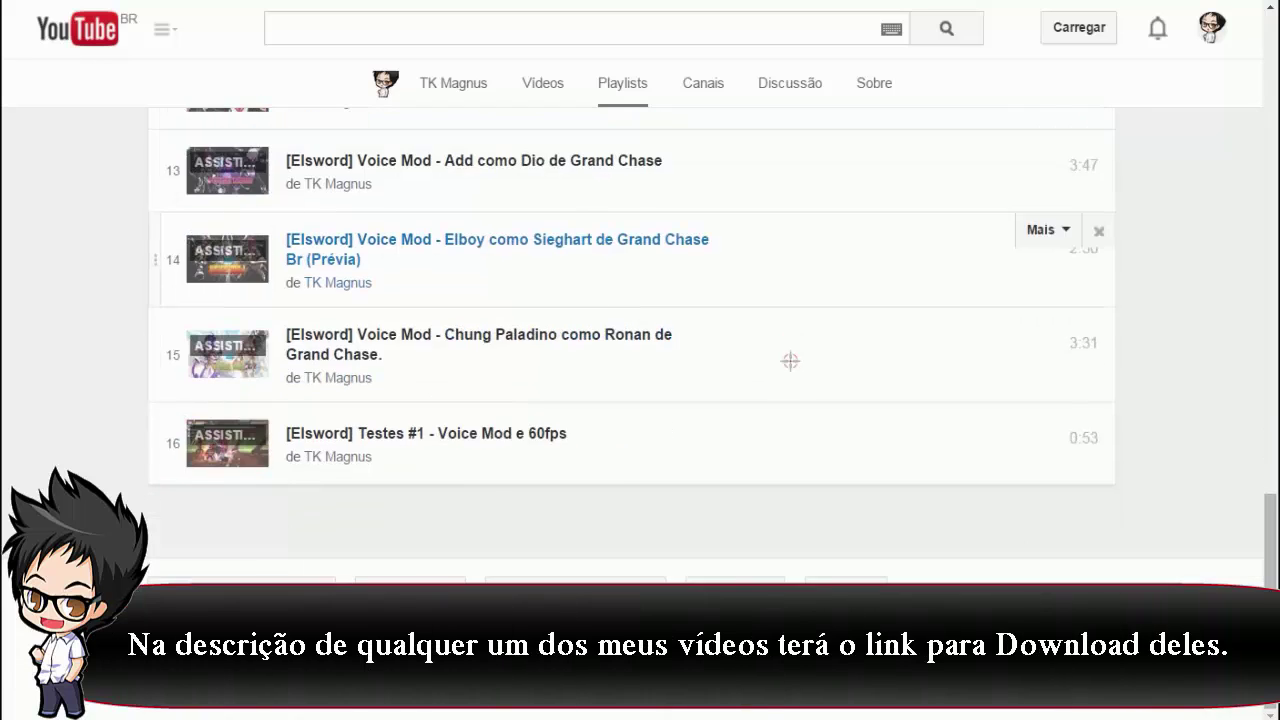
pyautogui.click(345, 356)
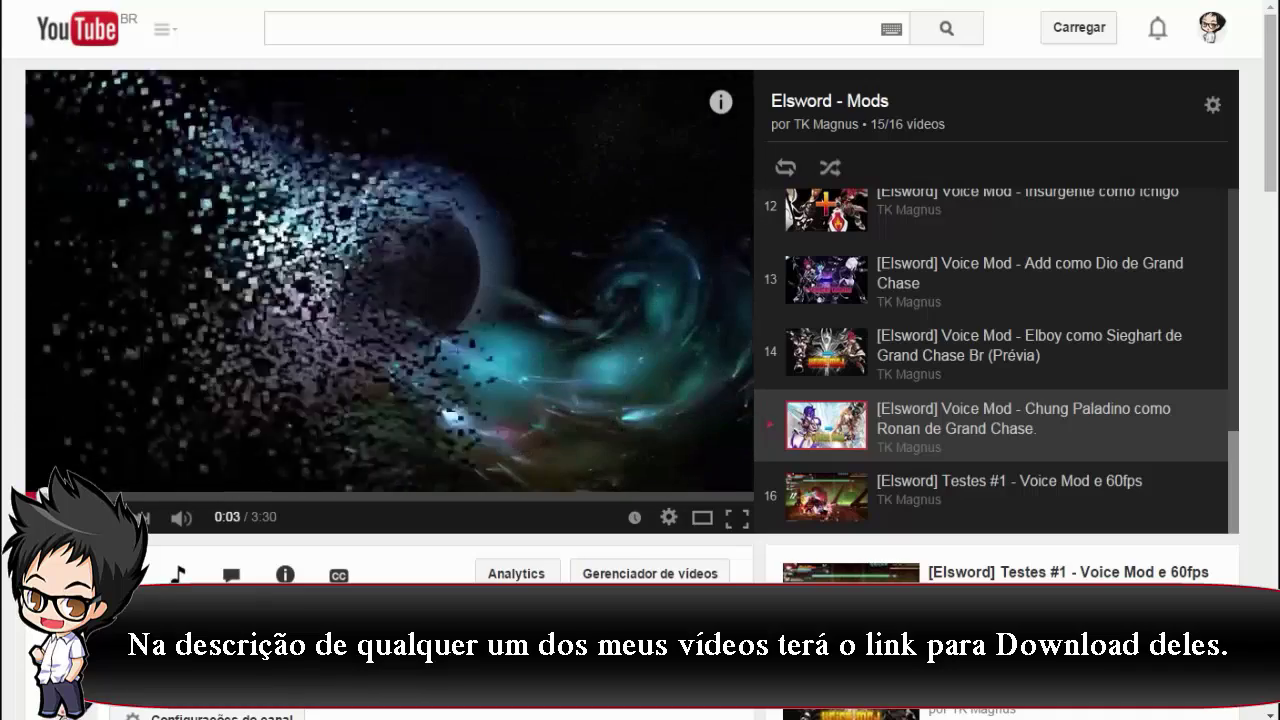
# Open the MediaFire download link in the video's full description and highlight the file name data109.
pyautogui.scroll(-5, 393, 479)
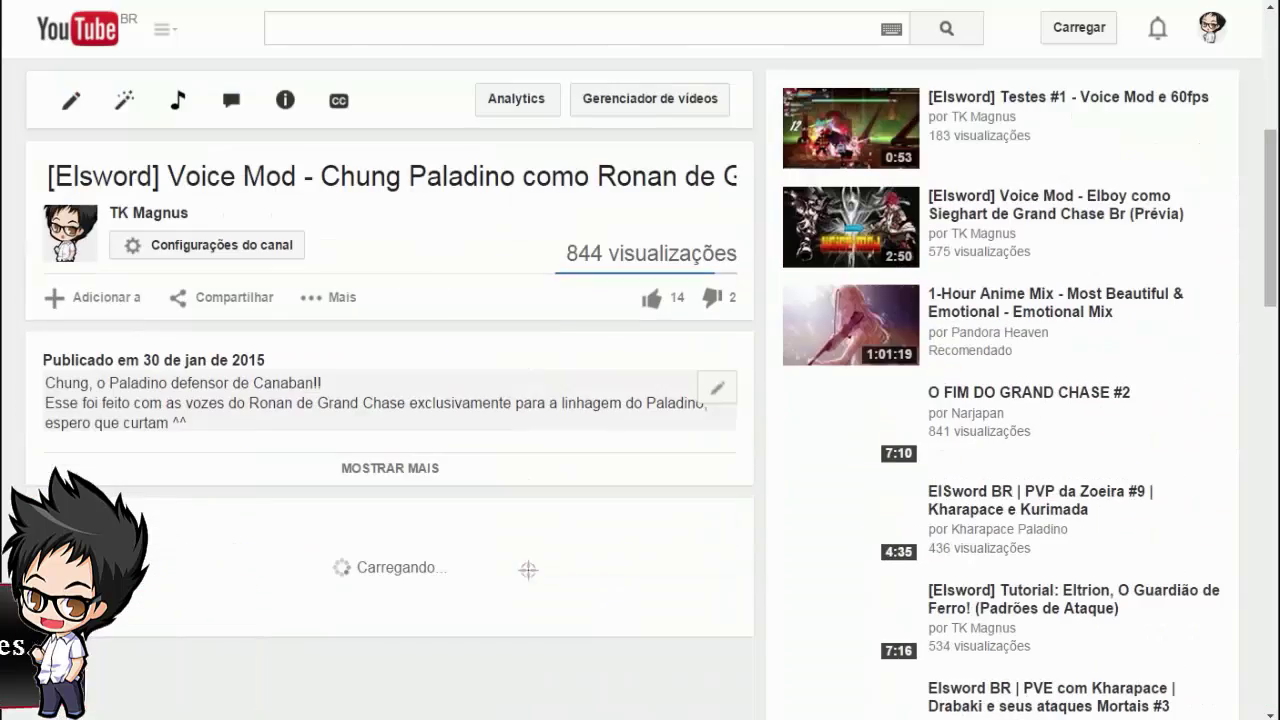
pyautogui.click(393, 470)
pyautogui.scroll(-2, 429, 408)
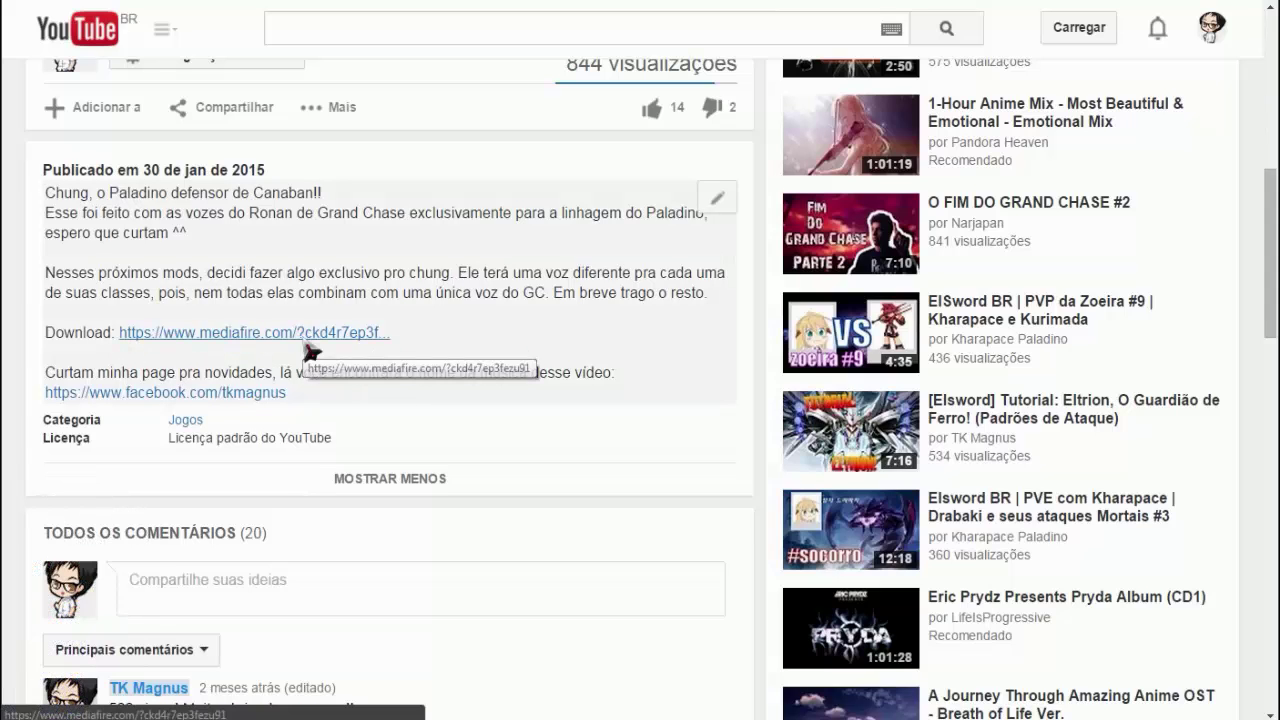
pyautogui.click(308, 334)
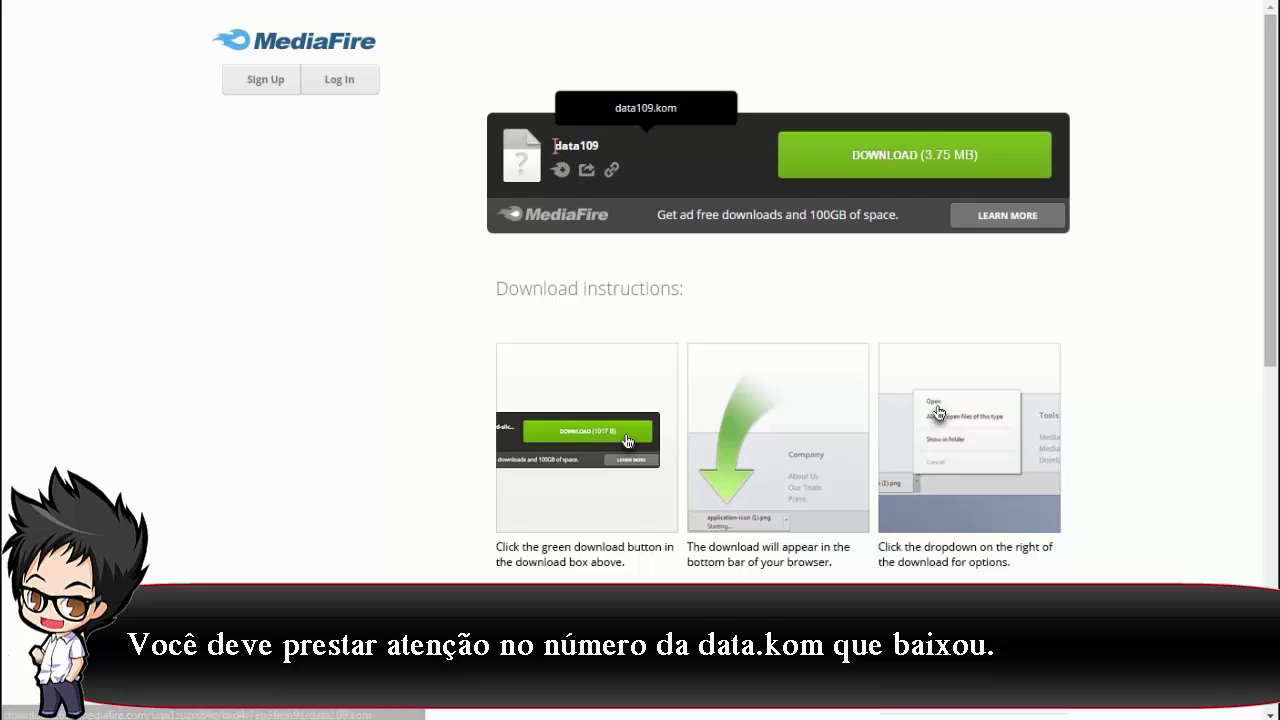
pyautogui.moveTo(555, 145); pyautogui.dragTo(616, 145)
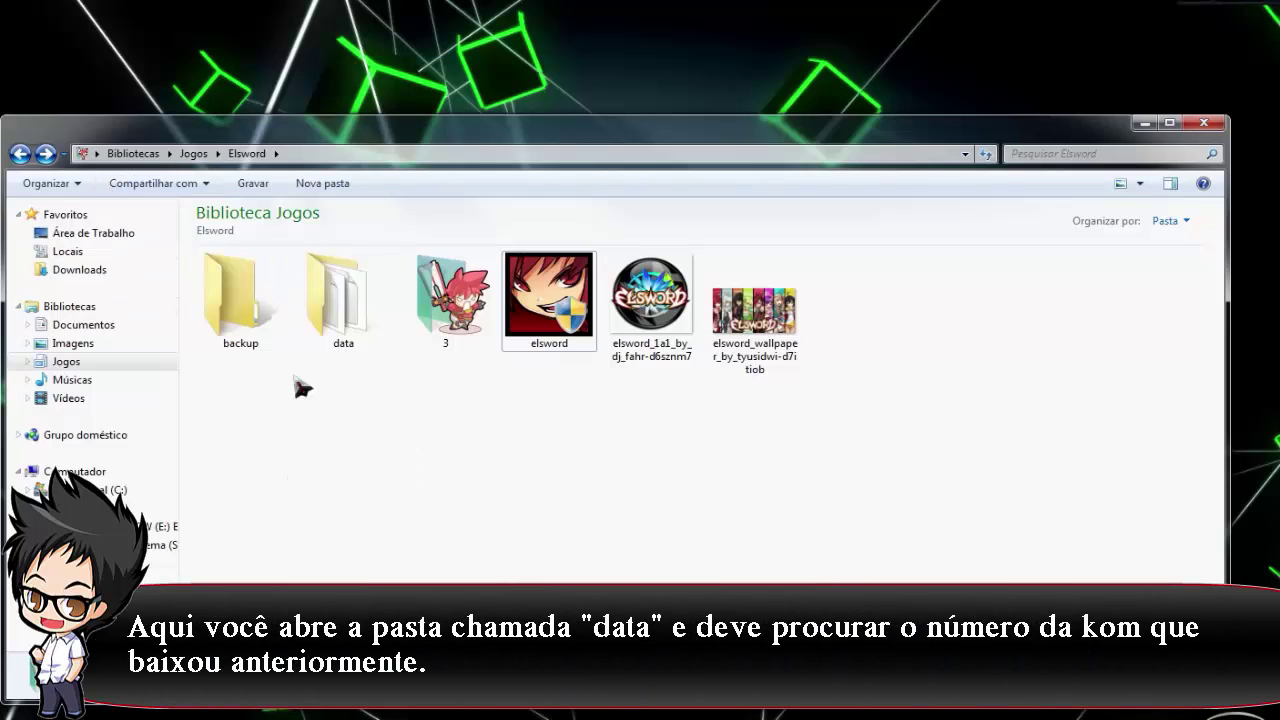
# Open the data folder inside the Elsword game folder and locate data109.kom.
pyautogui.click(348, 325)
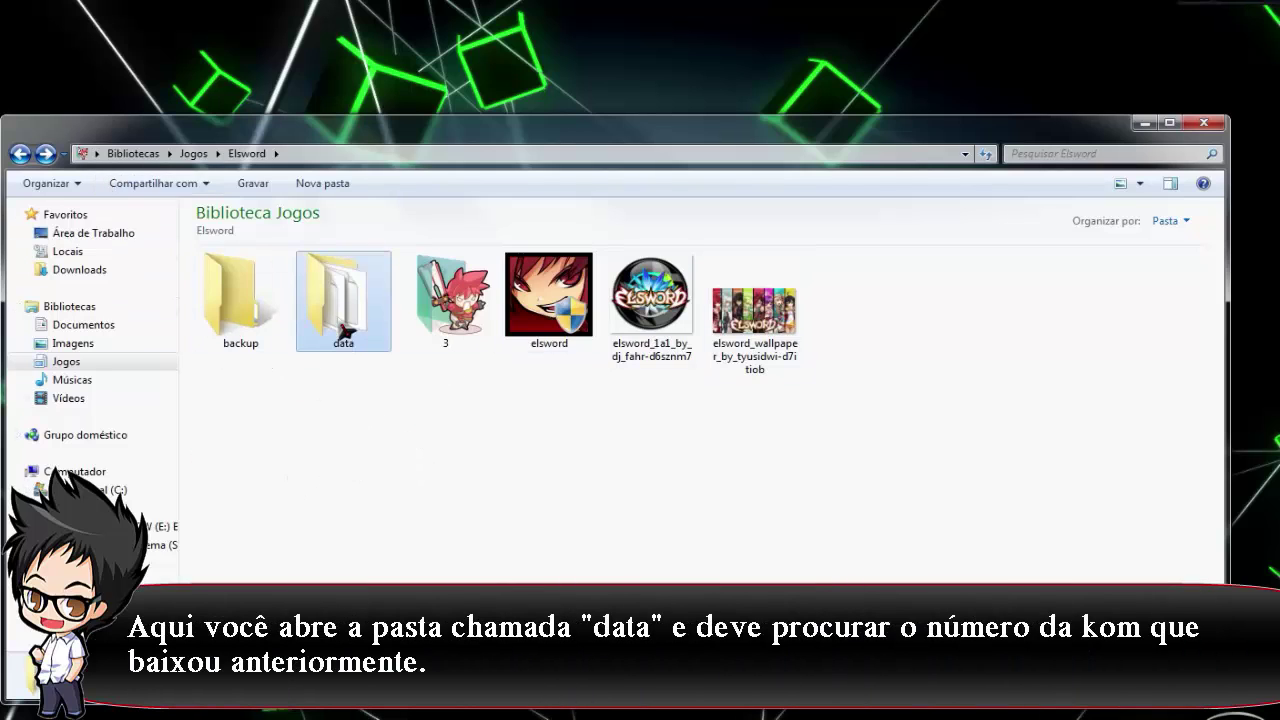
pyautogui.doubleClick(350, 319)
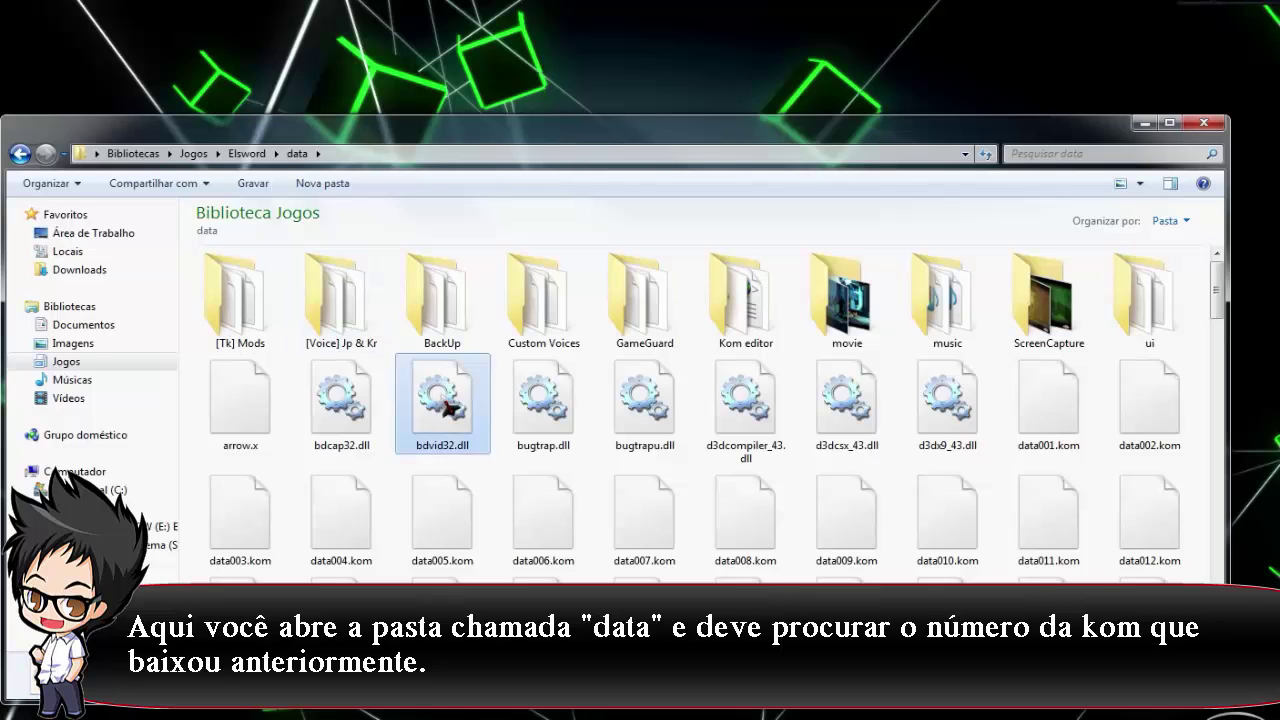
pyautogui.scroll(-3, 510, 486)
pyautogui.scroll(-4, 510, 486)
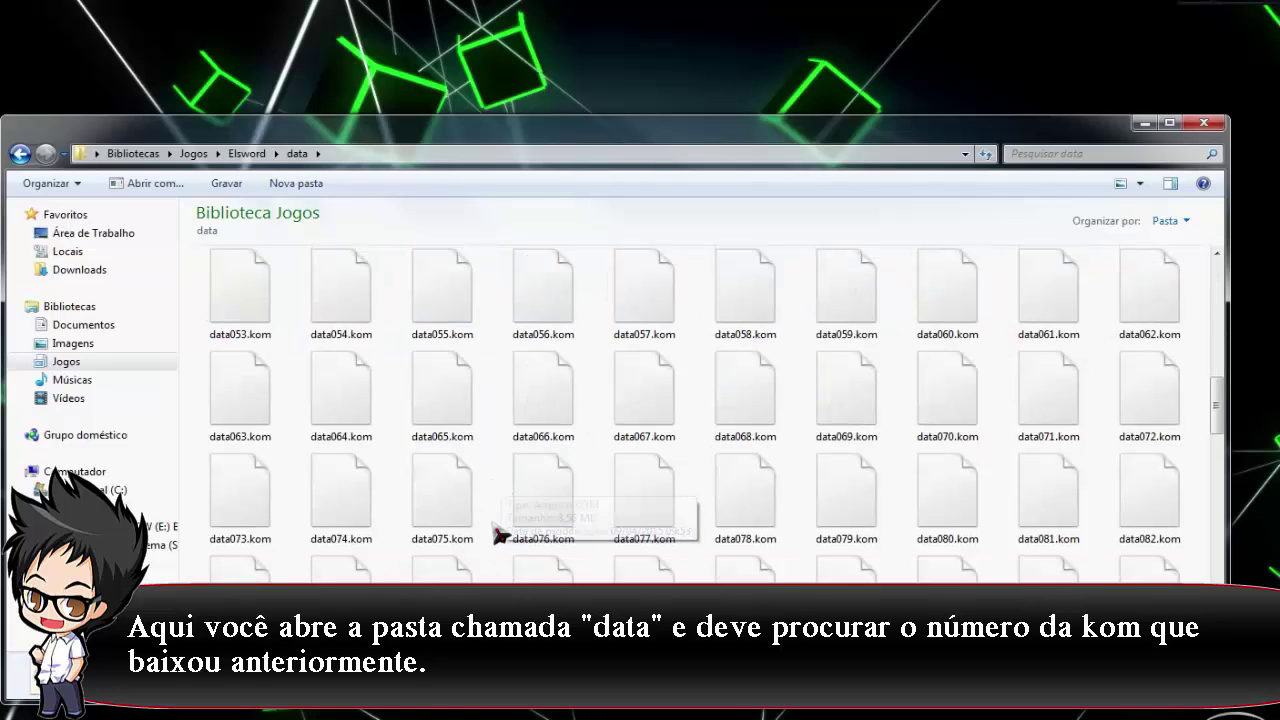
pyautogui.scroll(-4, 498, 533)
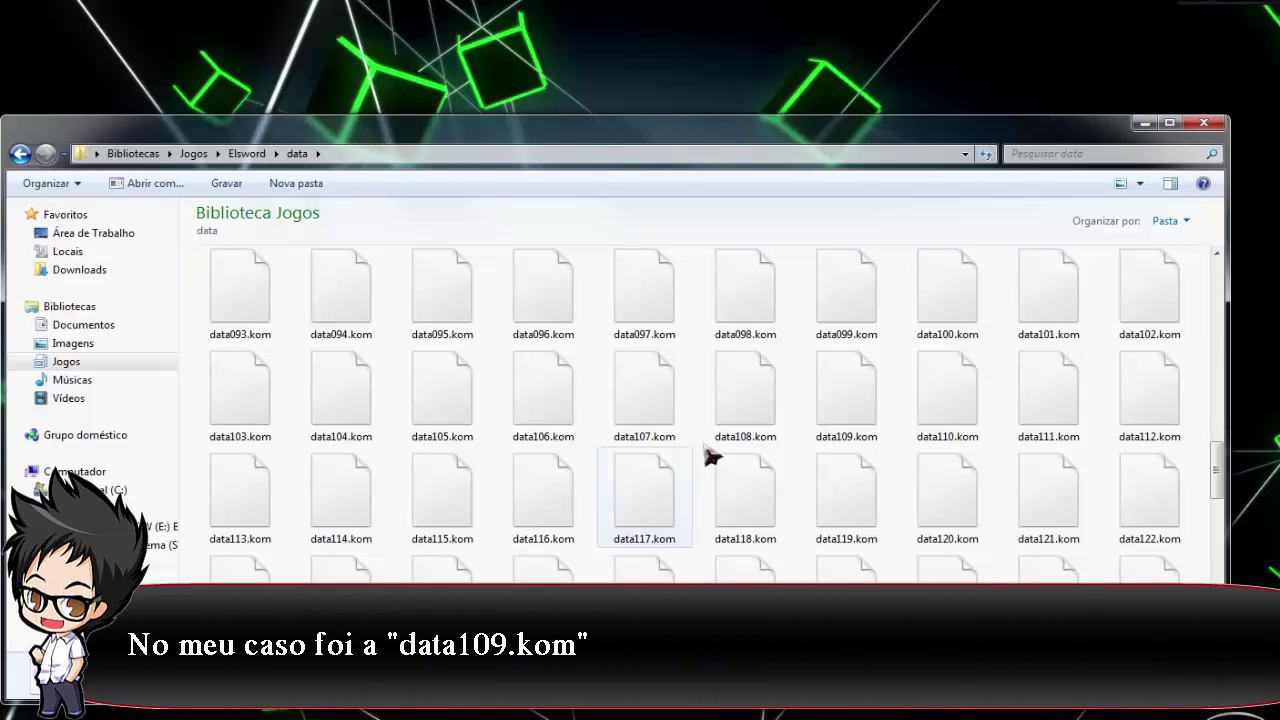
# Copy the original data109.kom from the data folder and paste it onto the desktop.
pyautogui.click(855, 416)
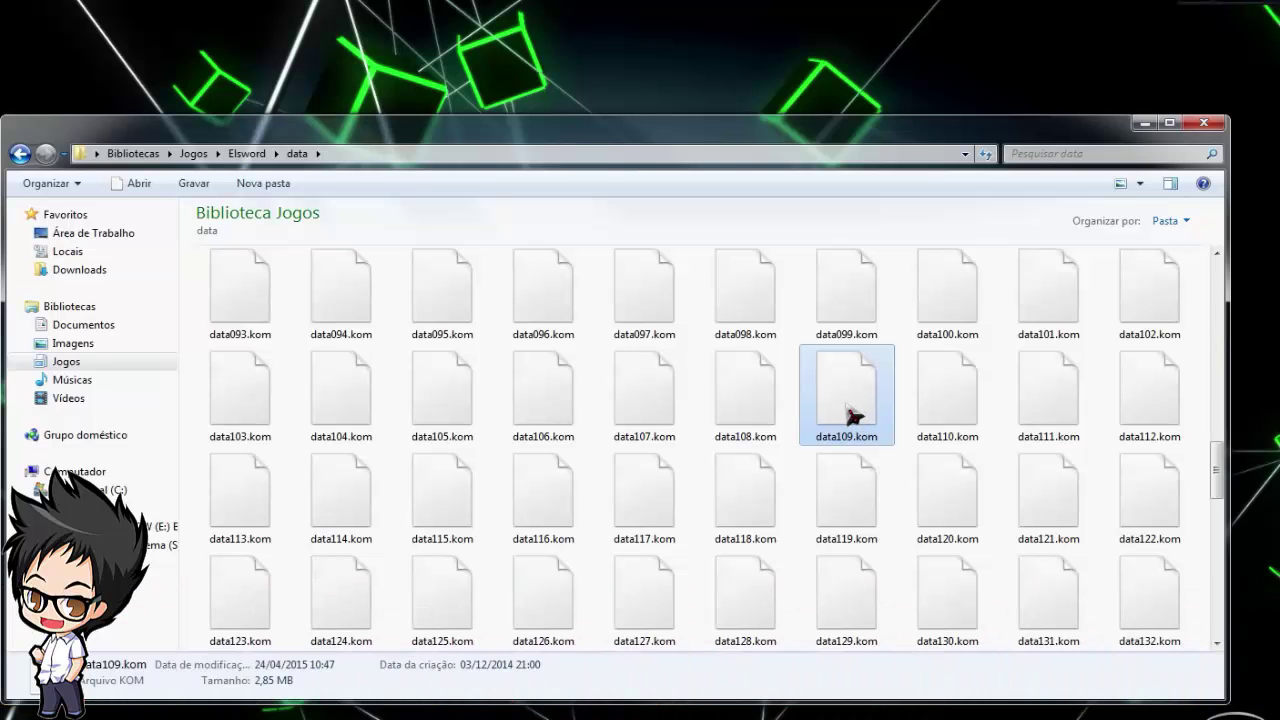
pyautogui.rightClick(855, 416)
pyautogui.click(1132, 275)
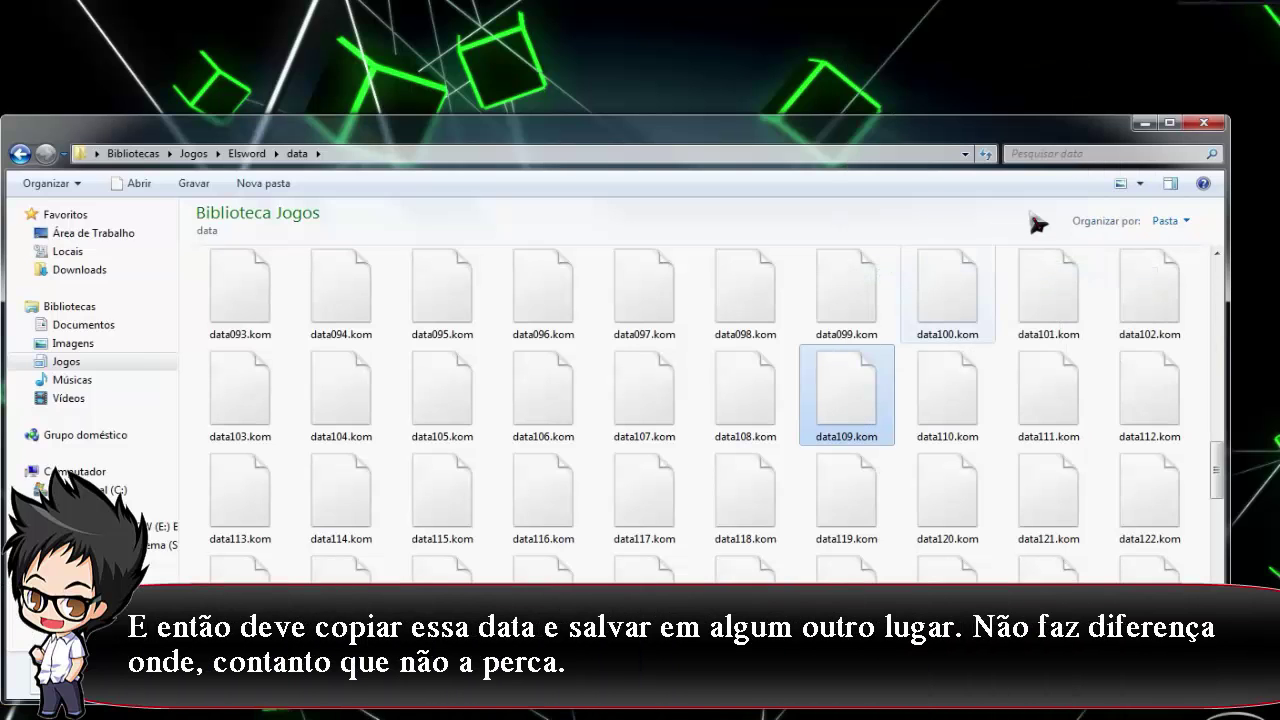
pyautogui.click(1143, 122)
pyautogui.rightClick(470, 284)
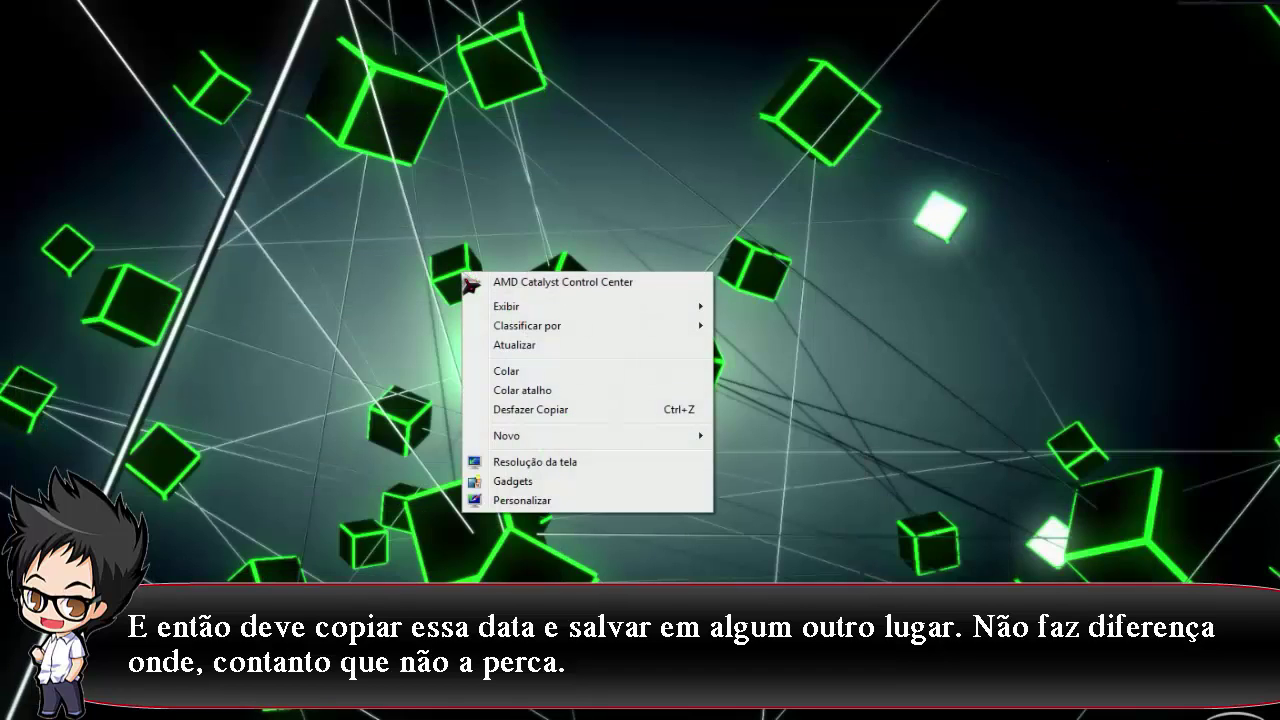
pyautogui.click(574, 375)
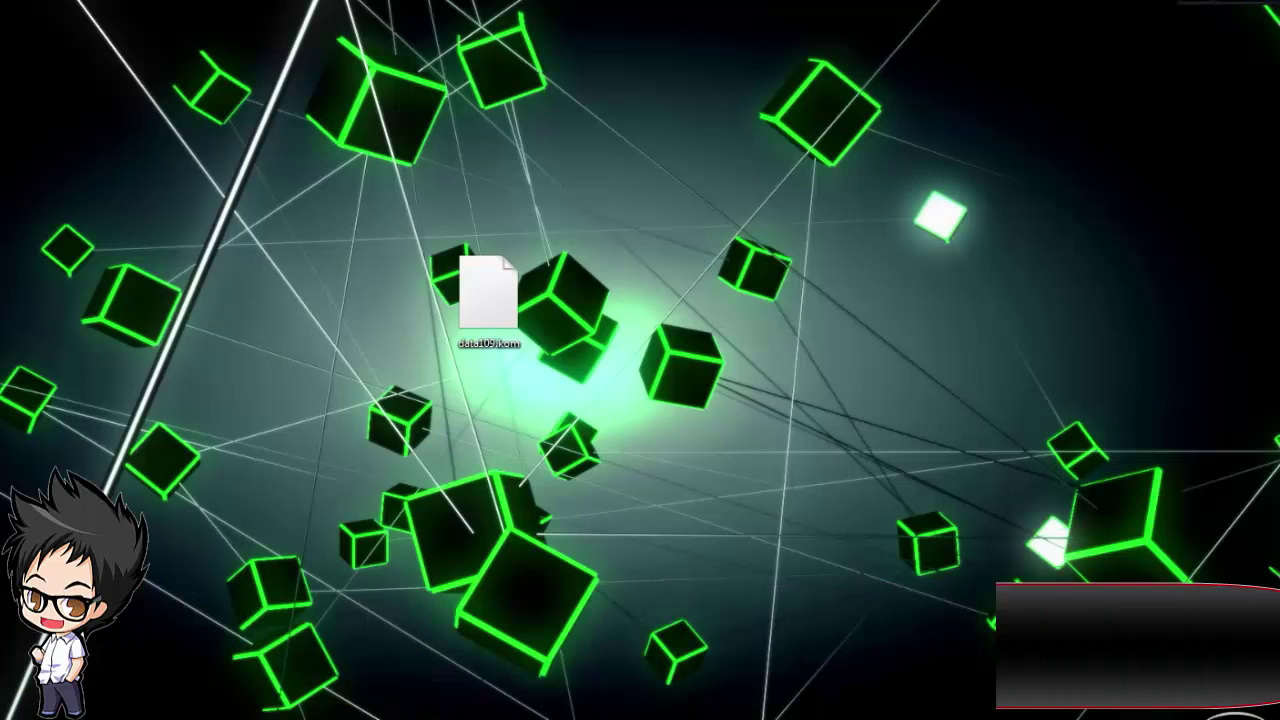
# Store the desktop copy of data109.kom in the Original folder and move that folder out of the way.
pyautogui.moveTo(264, 483); pyautogui.dragTo(318, 492)
pyautogui.moveTo(491, 314); pyautogui.dragTo(322, 474)
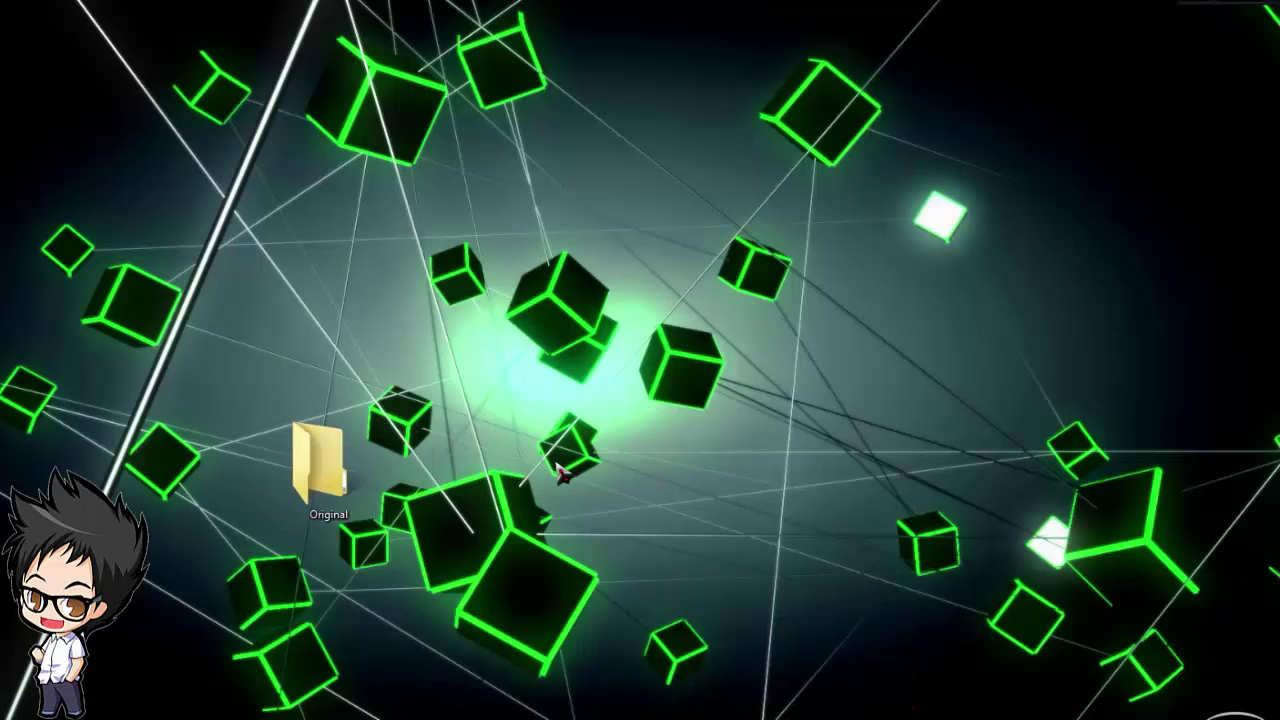
pyautogui.click(333, 492)
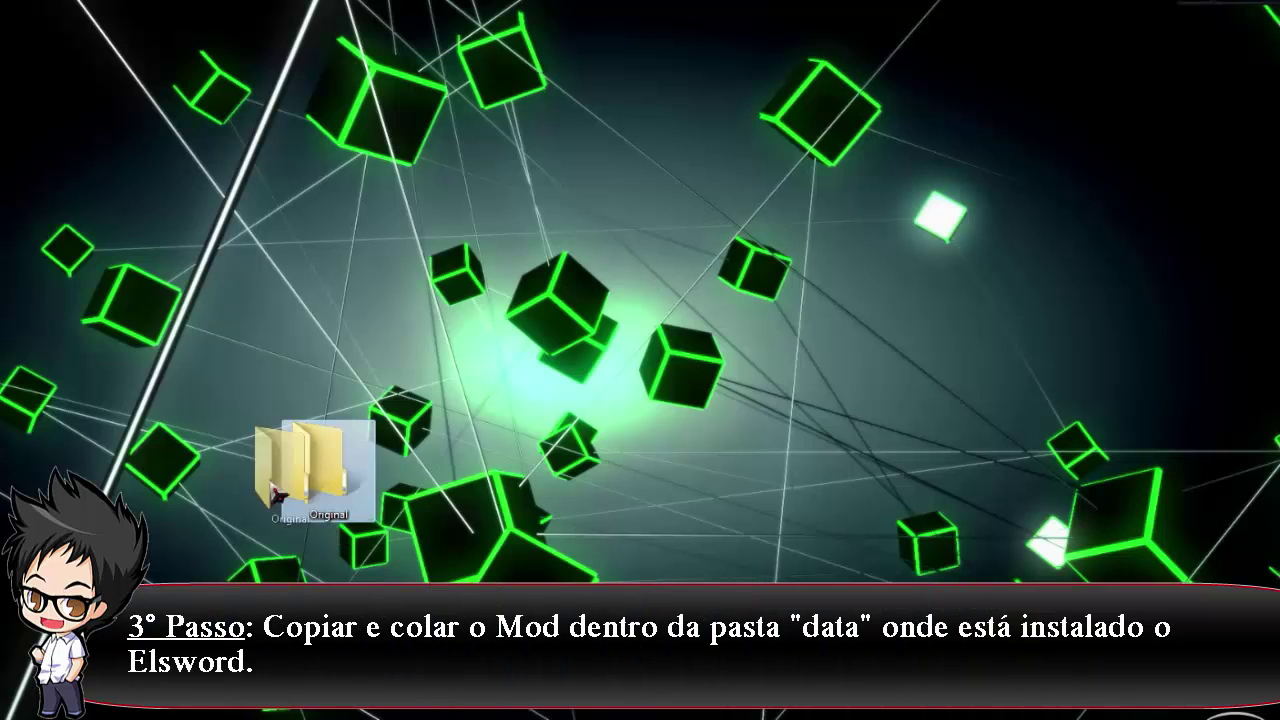
pyautogui.press('Delete')
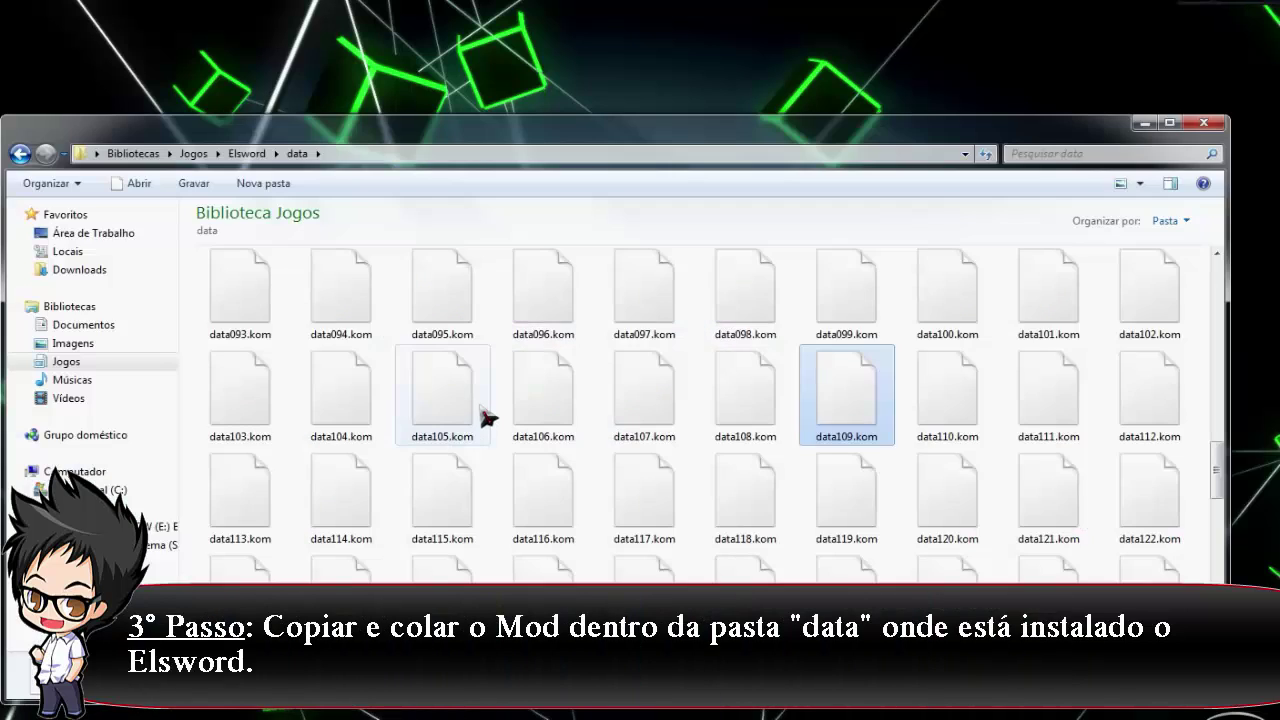
# Open the [Tk] Mods folder inside the game's data folder and copy its data109.kom.
pyautogui.scroll(-2, 484, 416)
pyautogui.scroll(4, 484, 416)
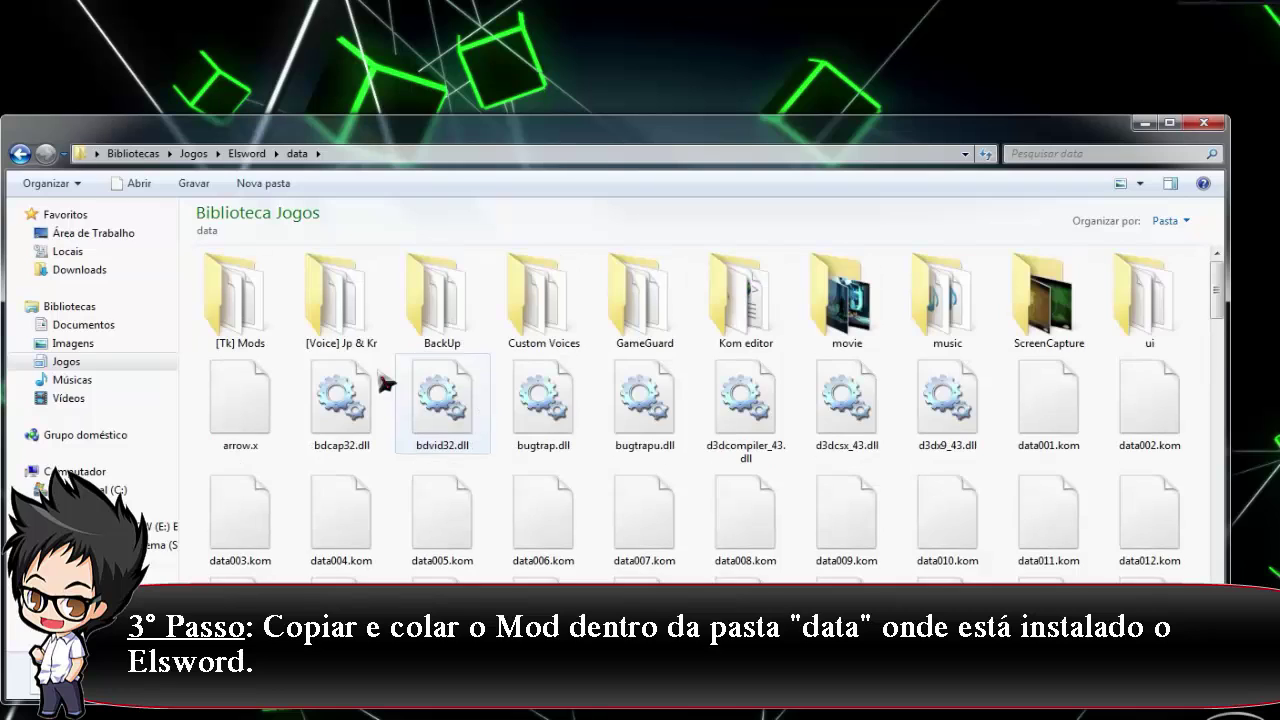
pyautogui.doubleClick(245, 320)
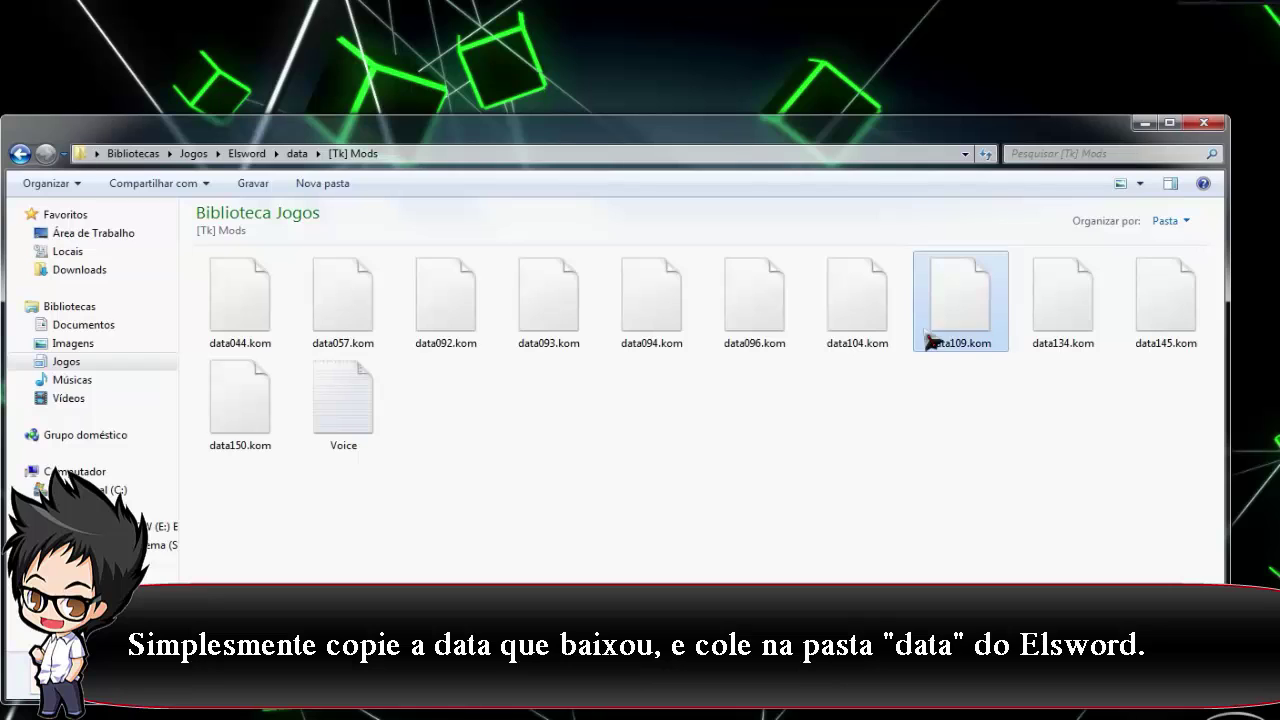
pyautogui.click(965, 318)
pyautogui.rightClick(956, 313)
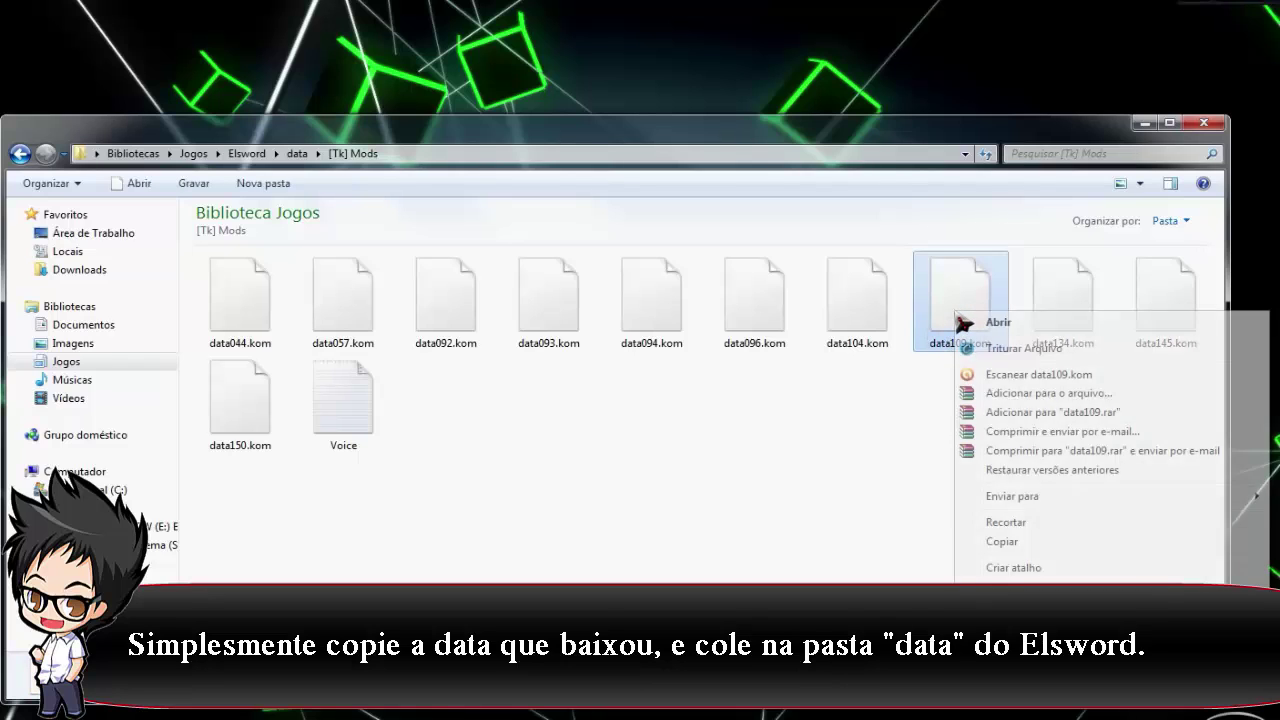
pyautogui.click(1000, 543)
# Paste the modded data109.kom into the data folder and move the file replacement dialog aside unanswered.
pyautogui.click(20, 153)
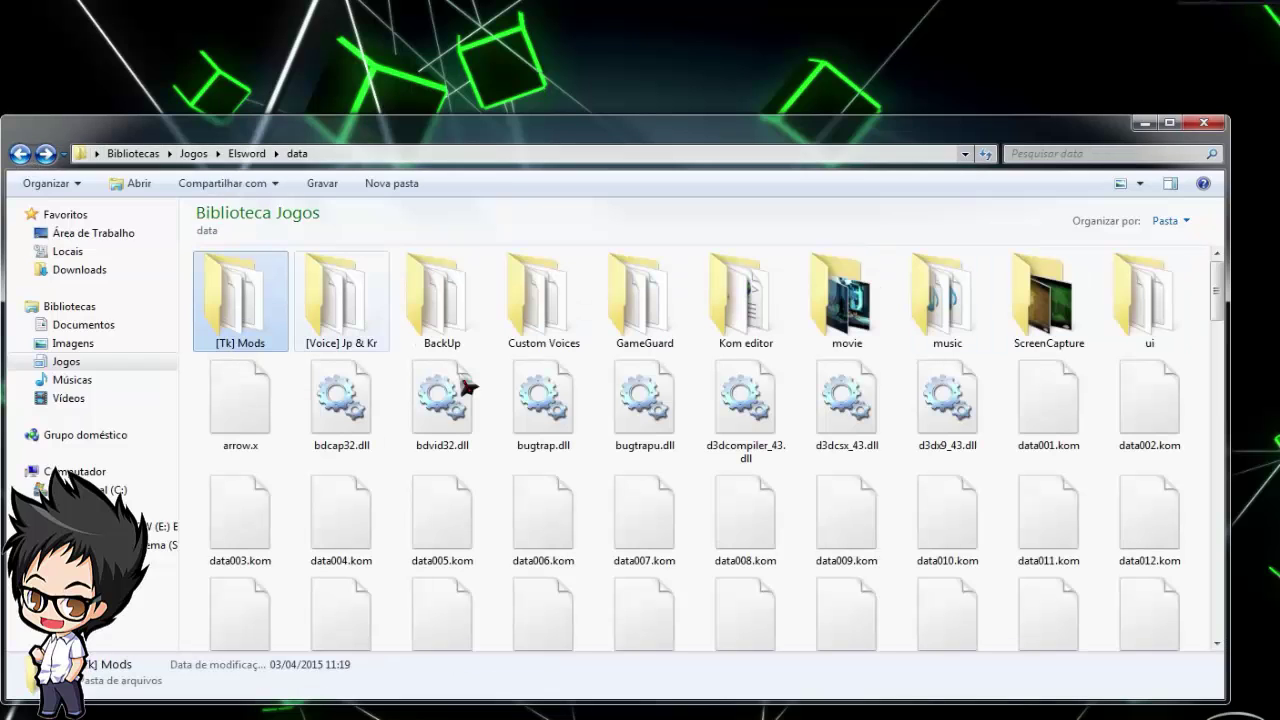
pyautogui.rightClick(601, 516)
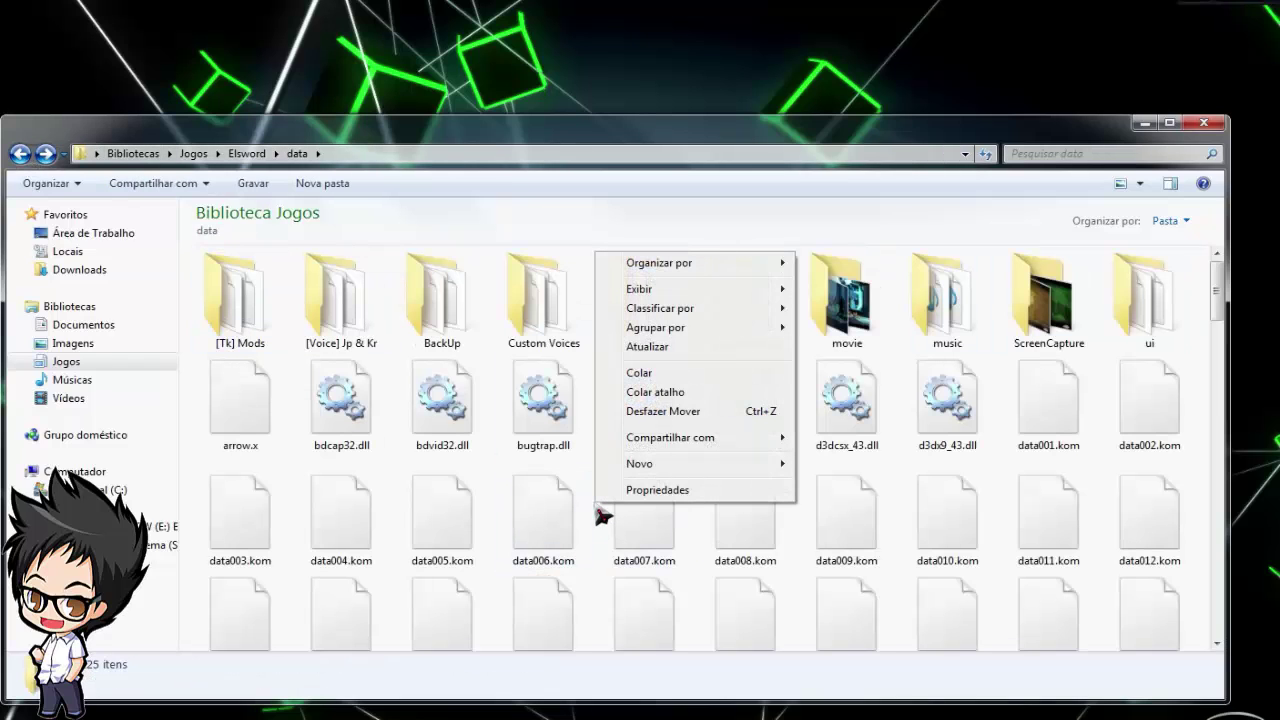
pyautogui.click(697, 376)
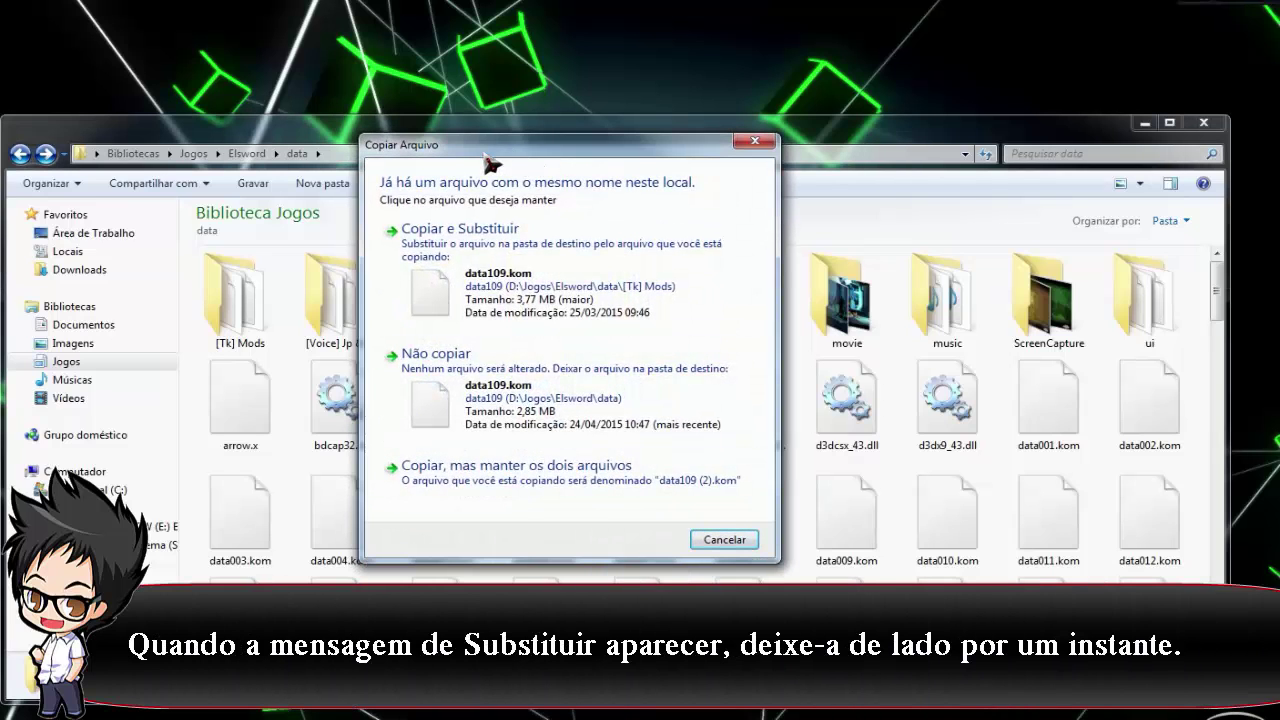
pyautogui.moveTo(475, 162); pyautogui.dragTo(959, 159)
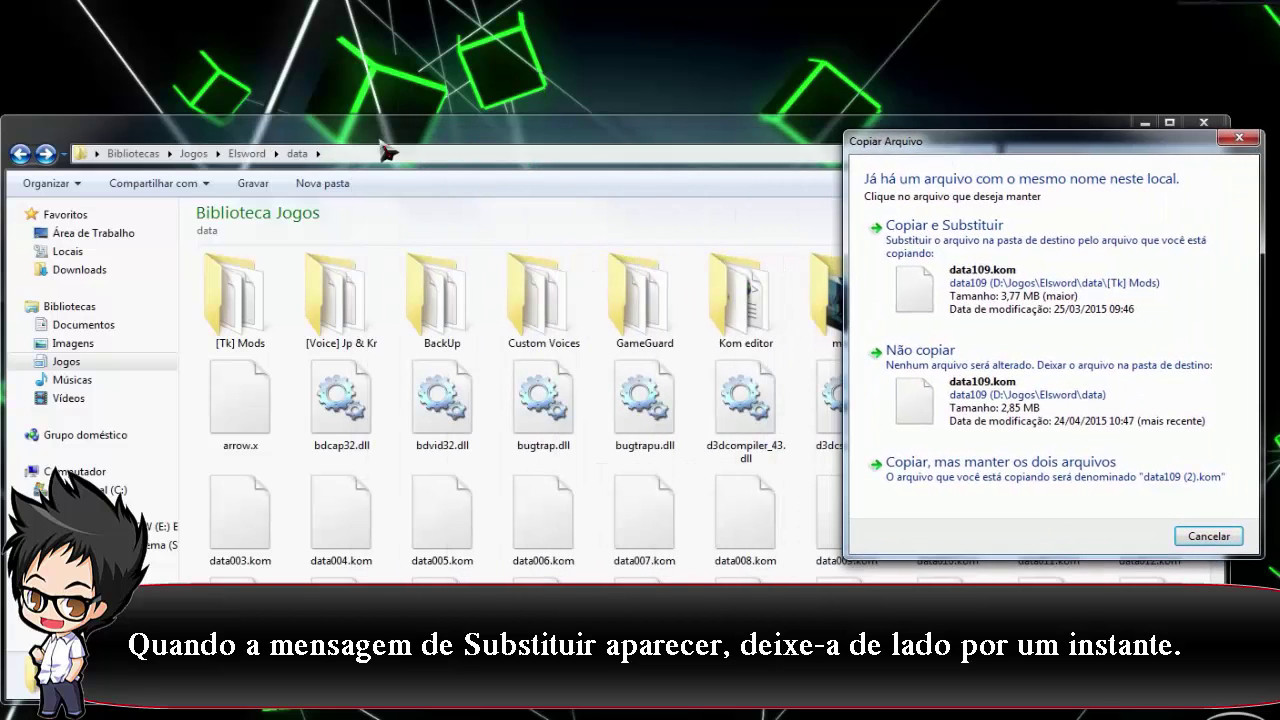
# Launch elsword from the Elsword folder and allow it to make changes to the computer.
pyautogui.click(22, 155)
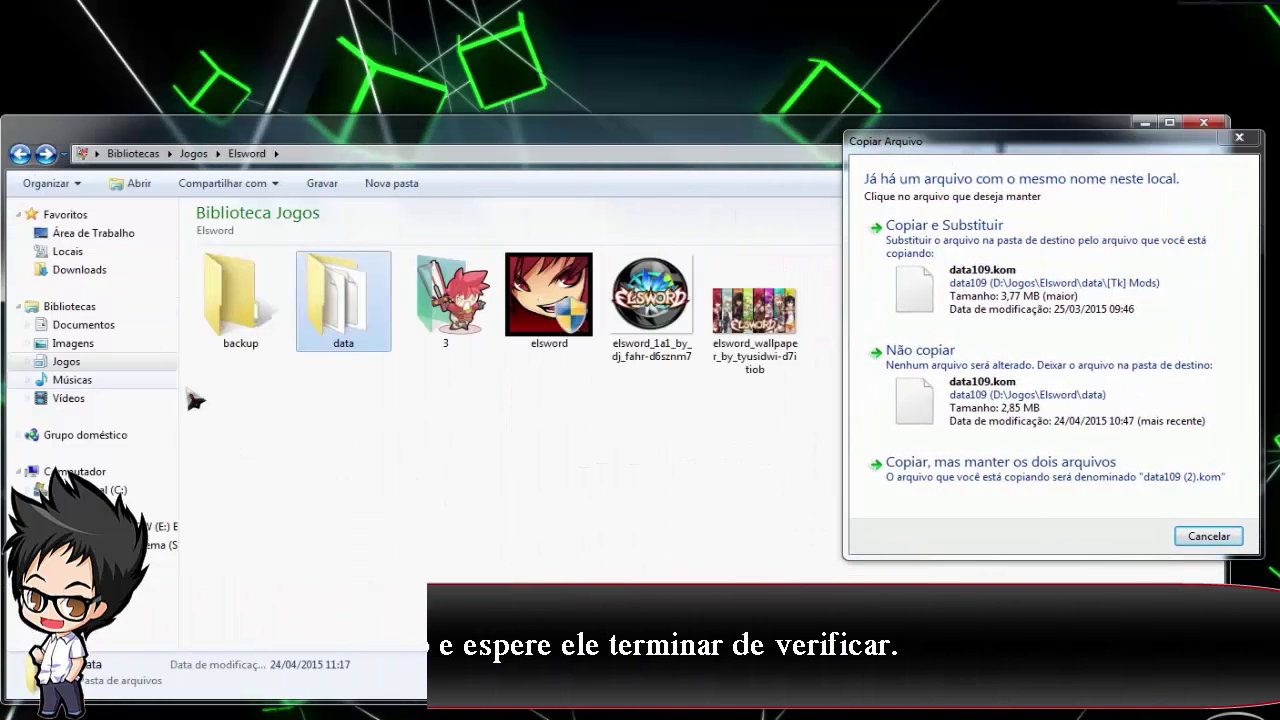
pyautogui.click(548, 300)
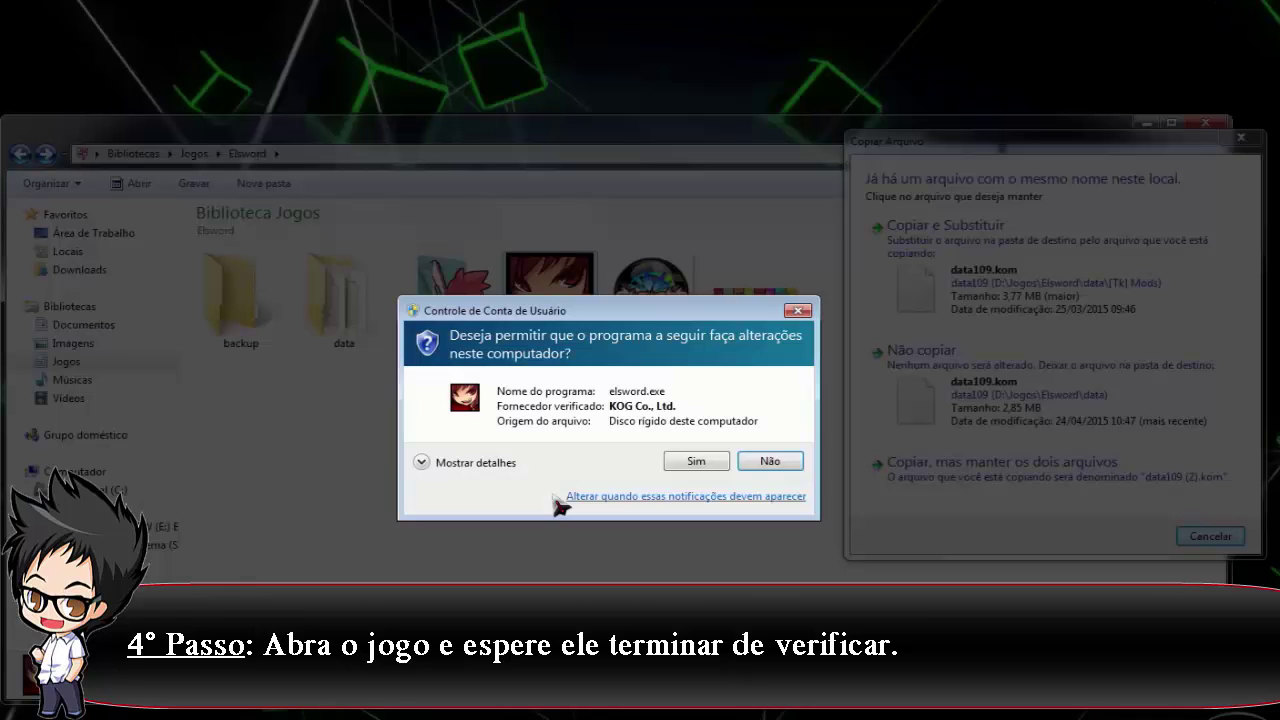
pyautogui.click(690, 461)
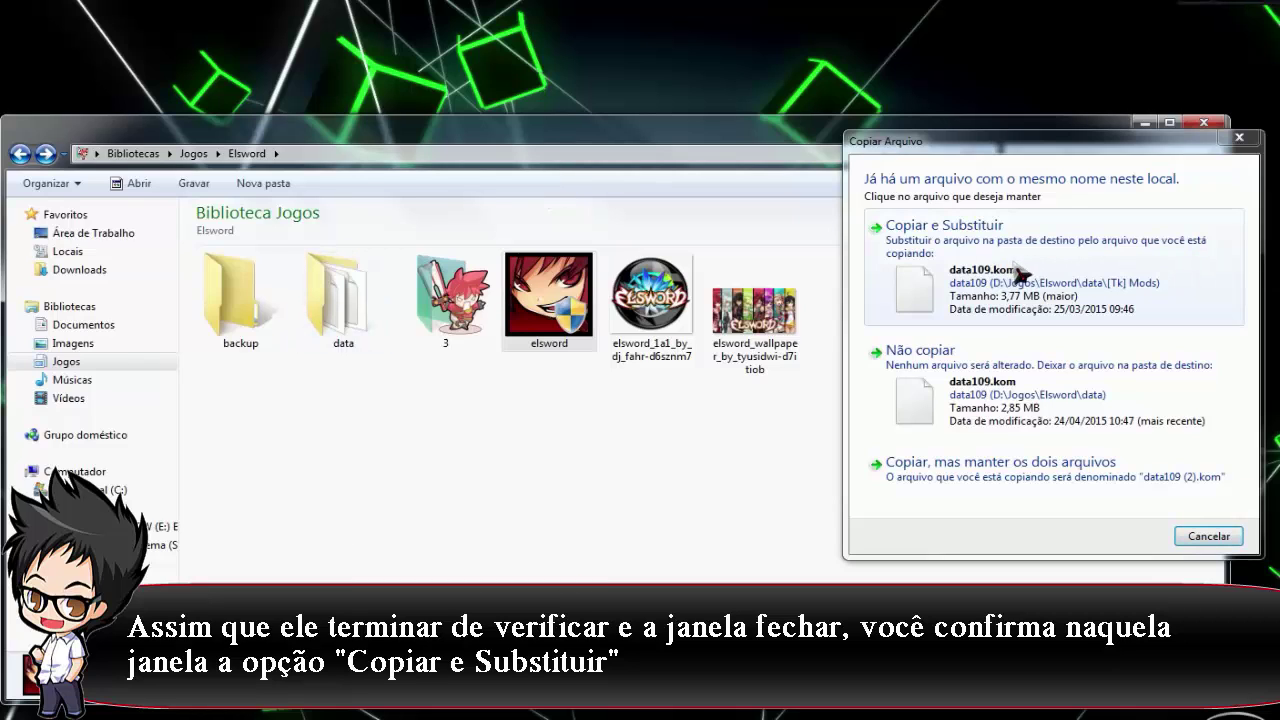
# Choose Copiar e Substituir for data109.kom once the game's file check finishes, and minimize the folder window.
pyautogui.click(1055, 275)
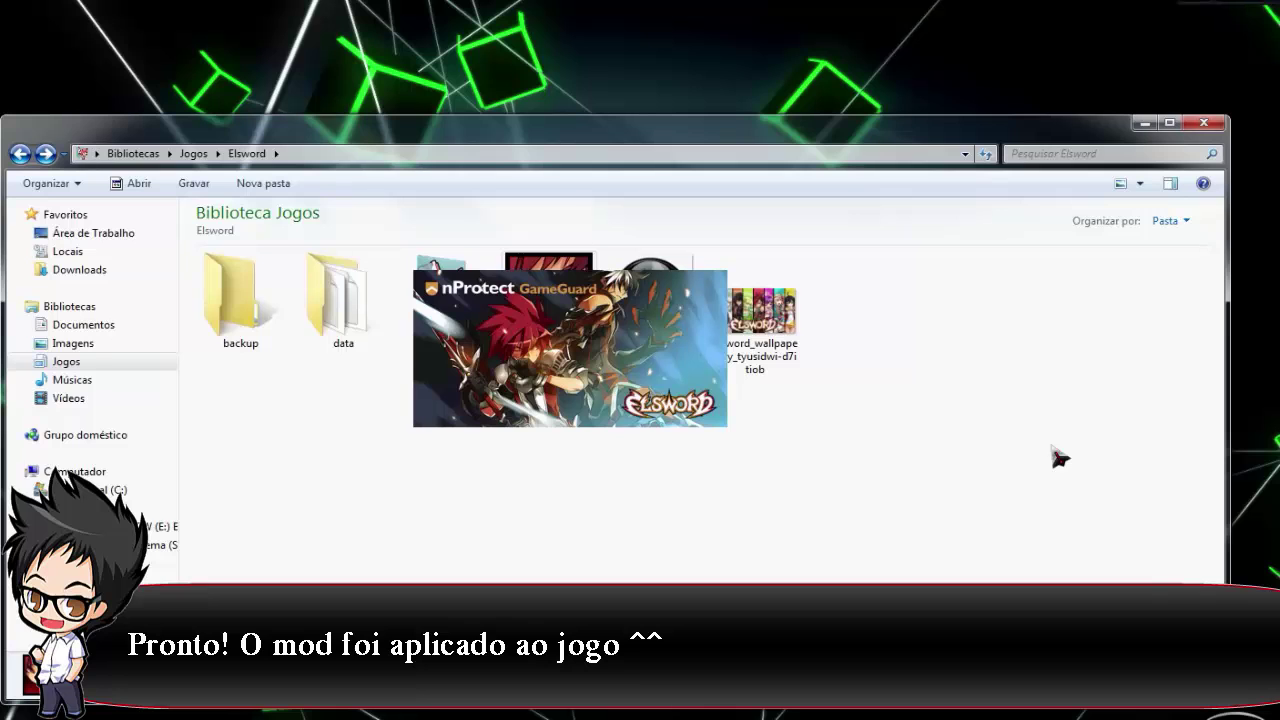
pyautogui.click(1144, 124)
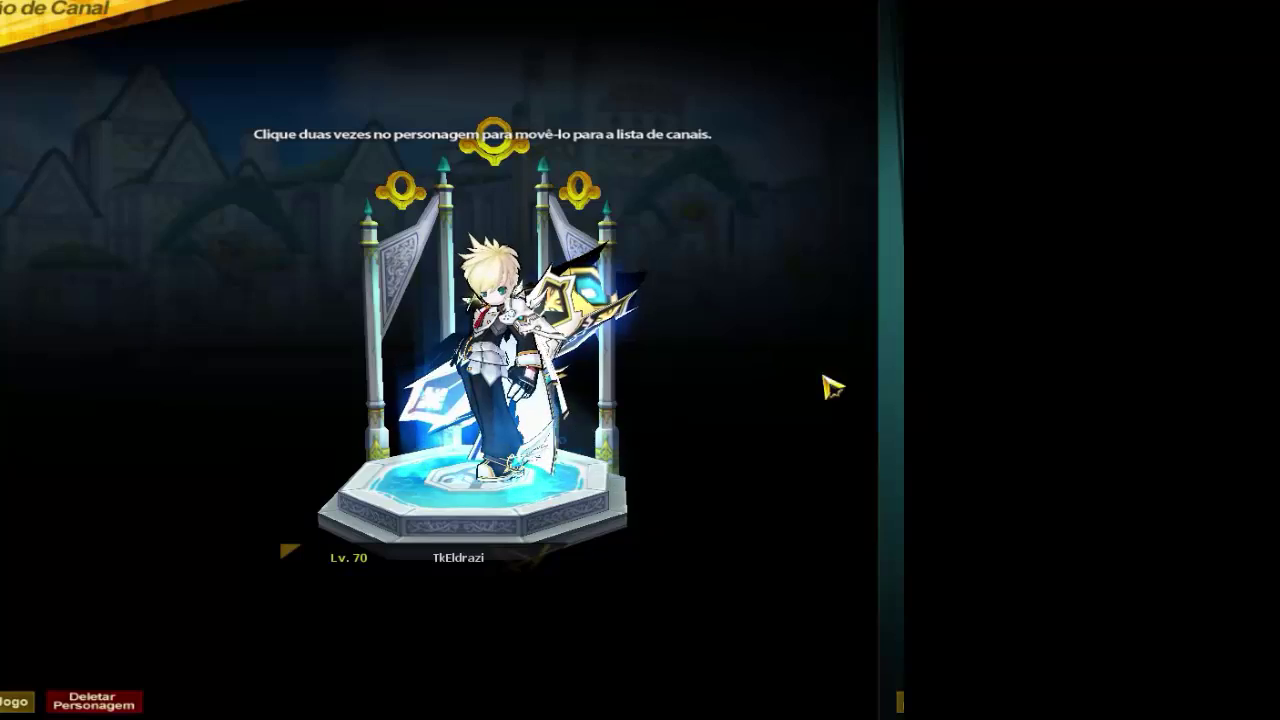
# Enter the game with the selected character and exit it from the Sistema menu.
pyautogui.press('Return')
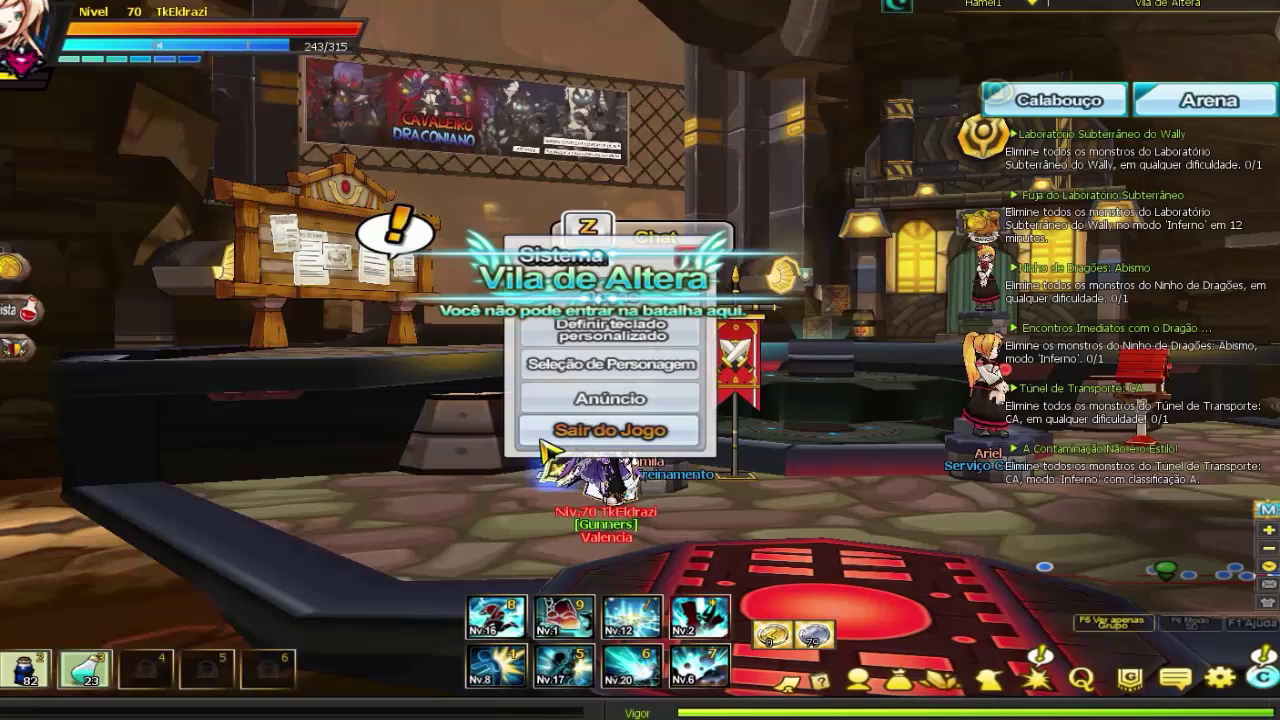
pyautogui.click(548, 432)
pyautogui.click(525, 465)
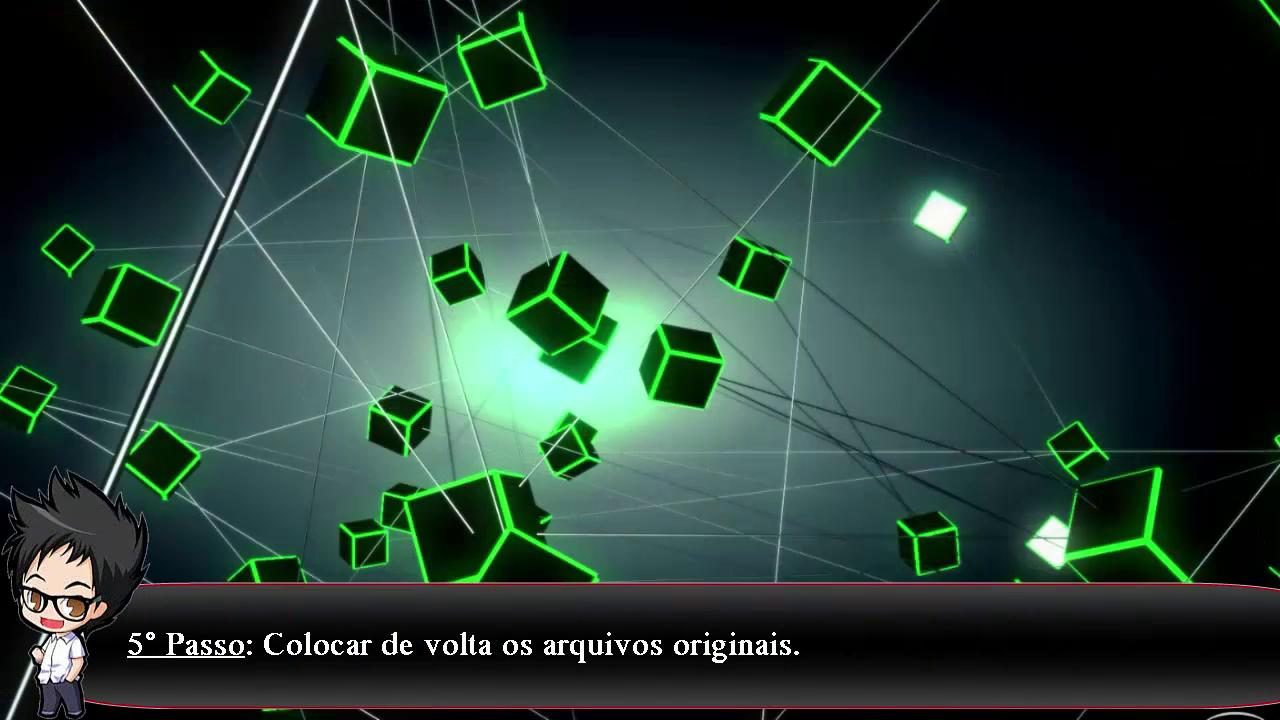
# Open the Original folder on the desktop and switch its file view to large icons.
pyautogui.moveTo(5, 480); pyautogui.dragTo(363, 411)
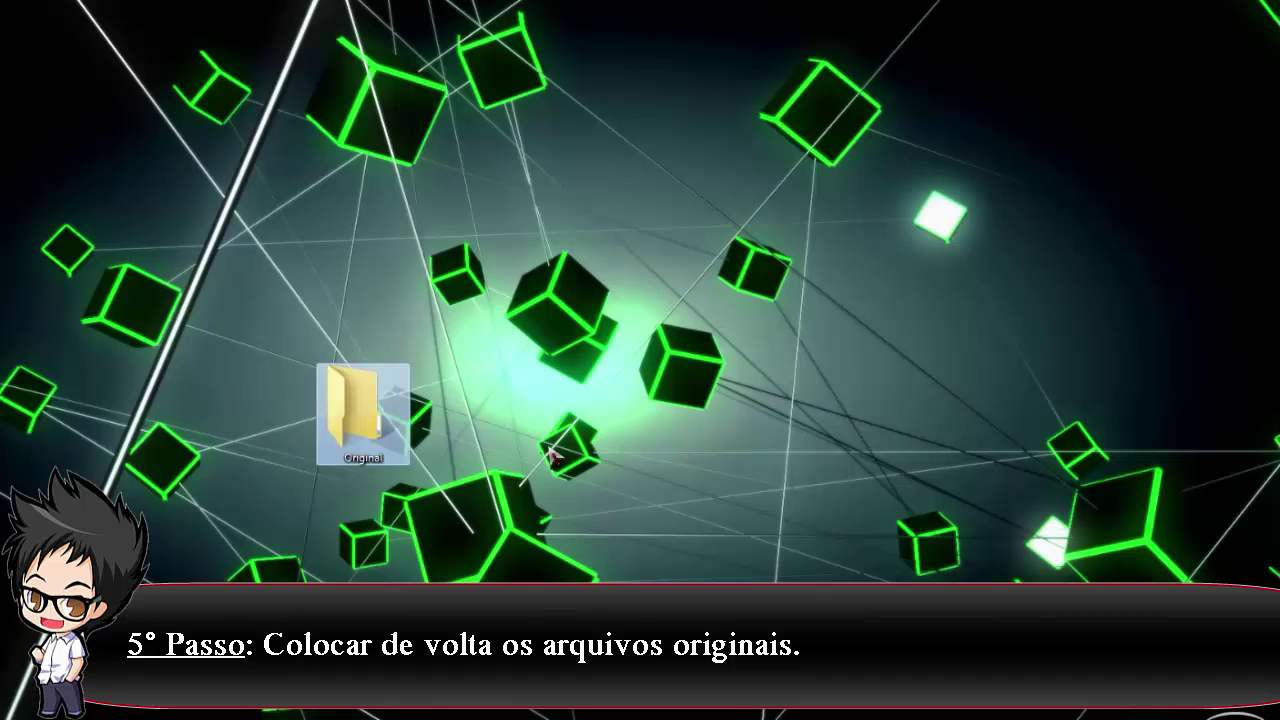
pyautogui.click(648, 458)
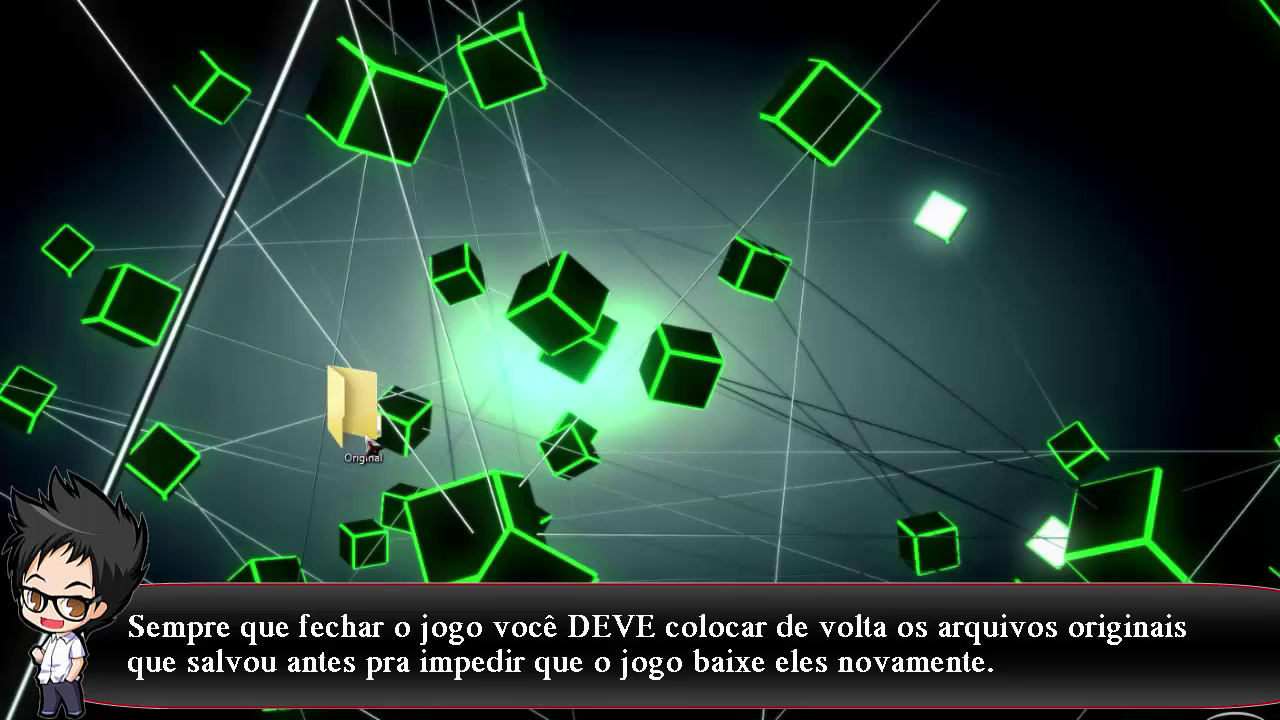
pyautogui.doubleClick(366, 440)
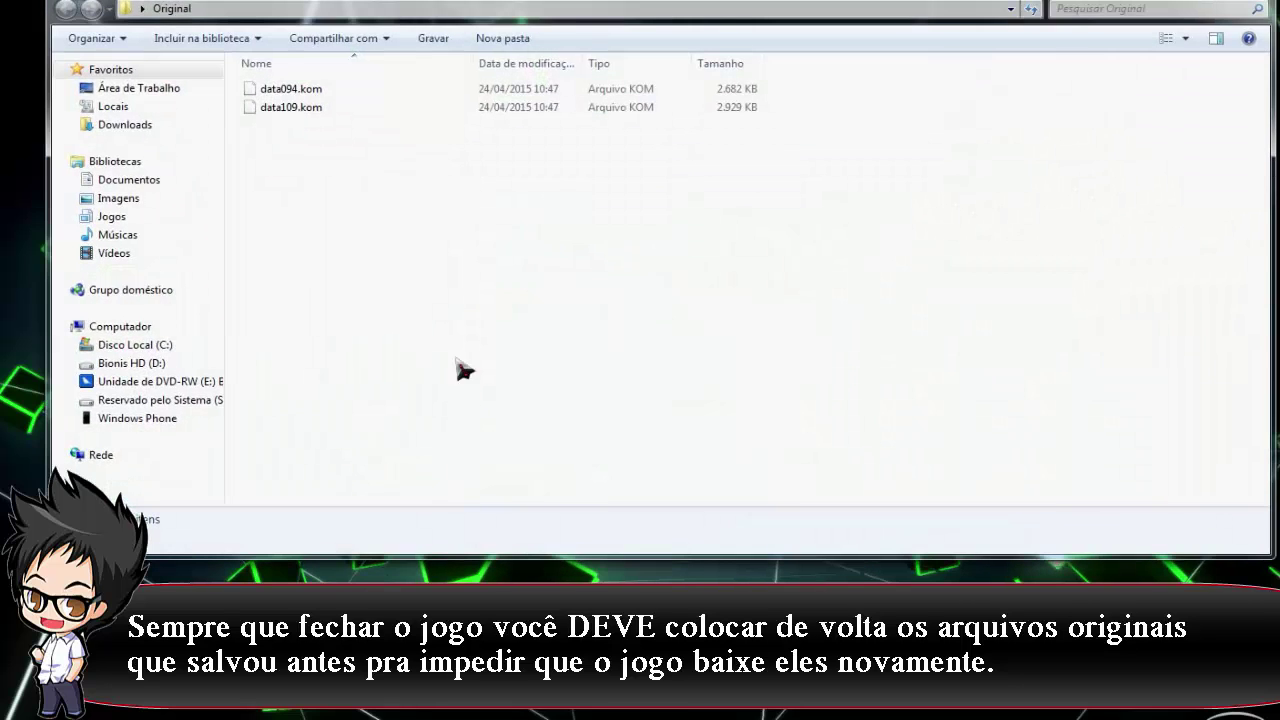
pyautogui.click(1185, 38)
pyautogui.click(1175, 42)
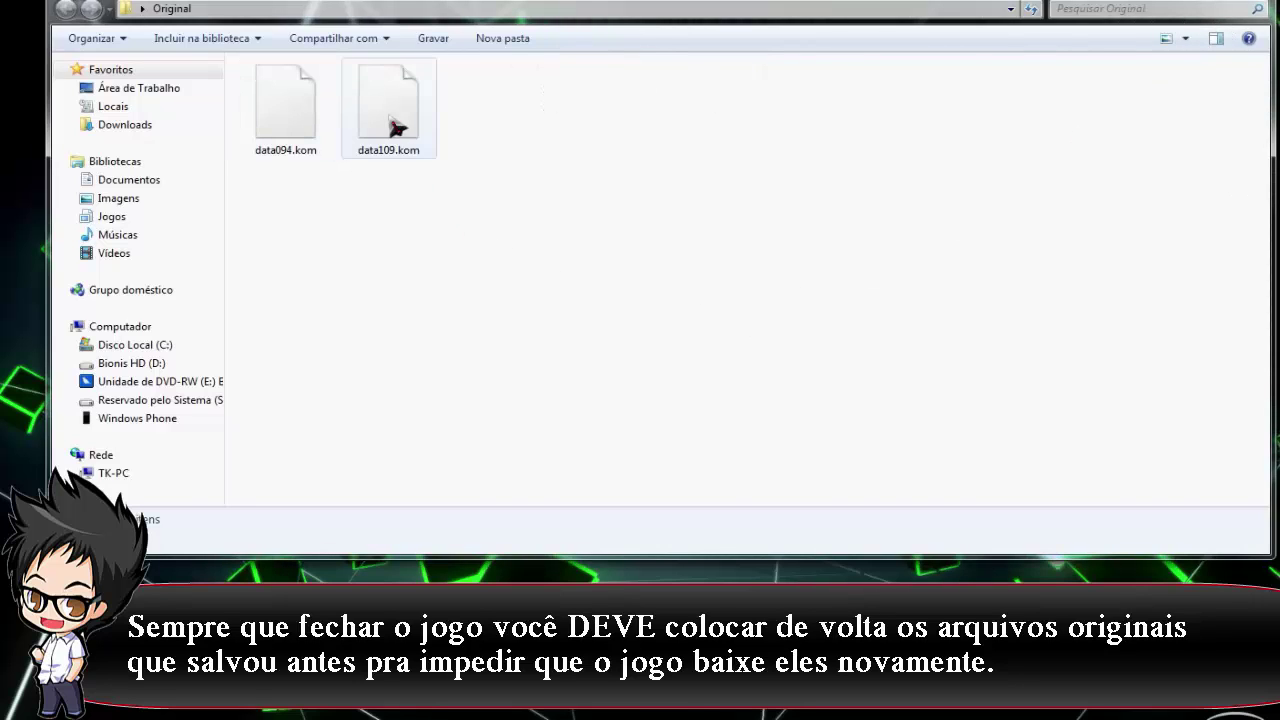
# Copy data109.kom from the Original folder and minimize its window.
pyautogui.click(367, 160)
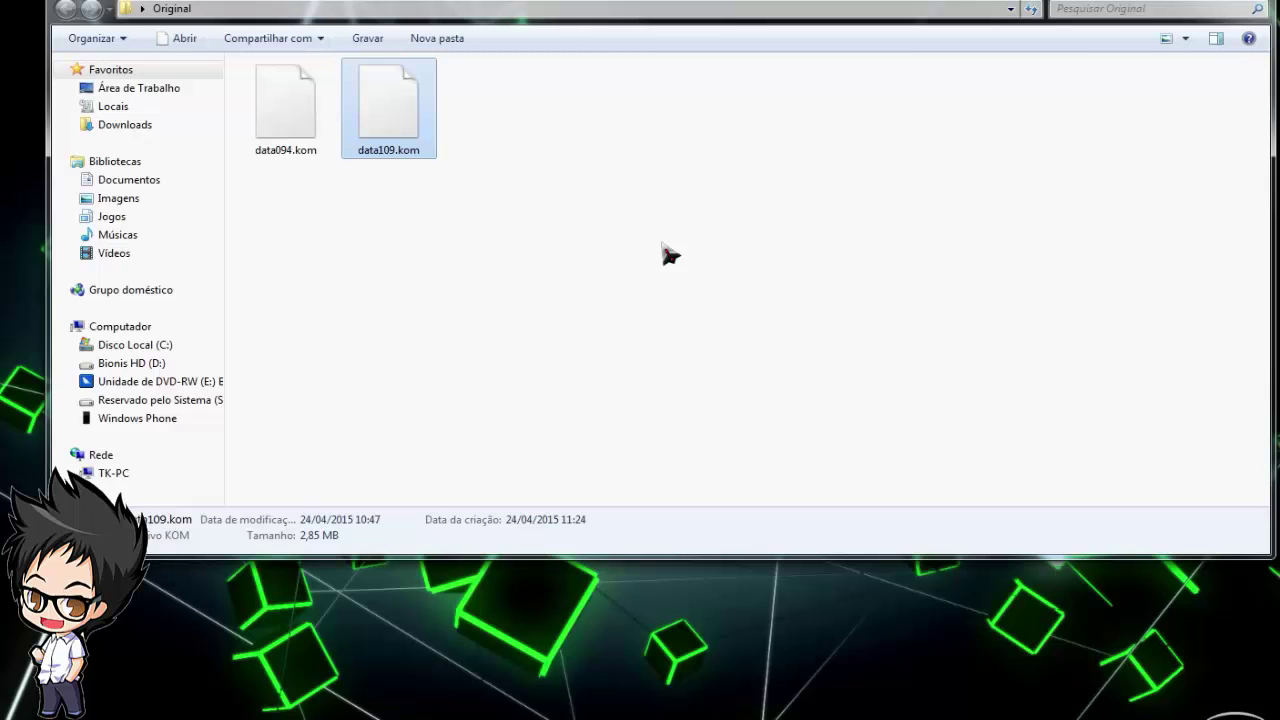
pyautogui.rightClick(400, 108)
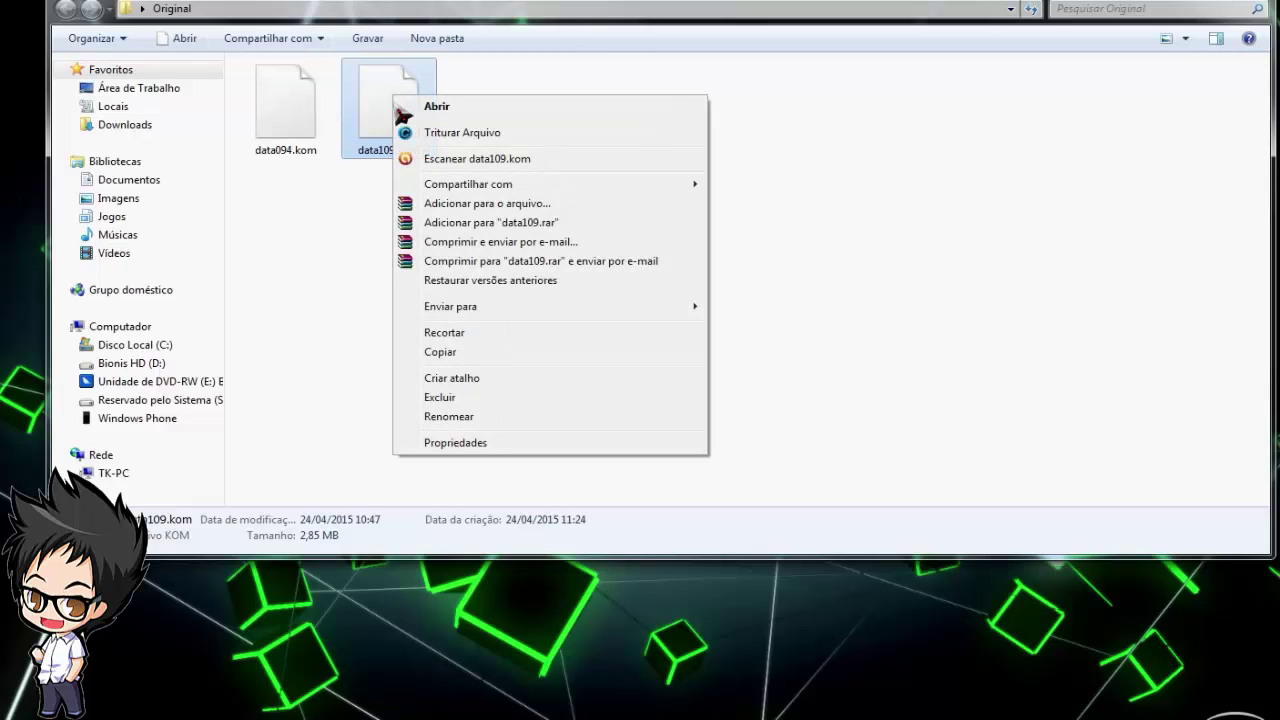
pyautogui.click(455, 354)
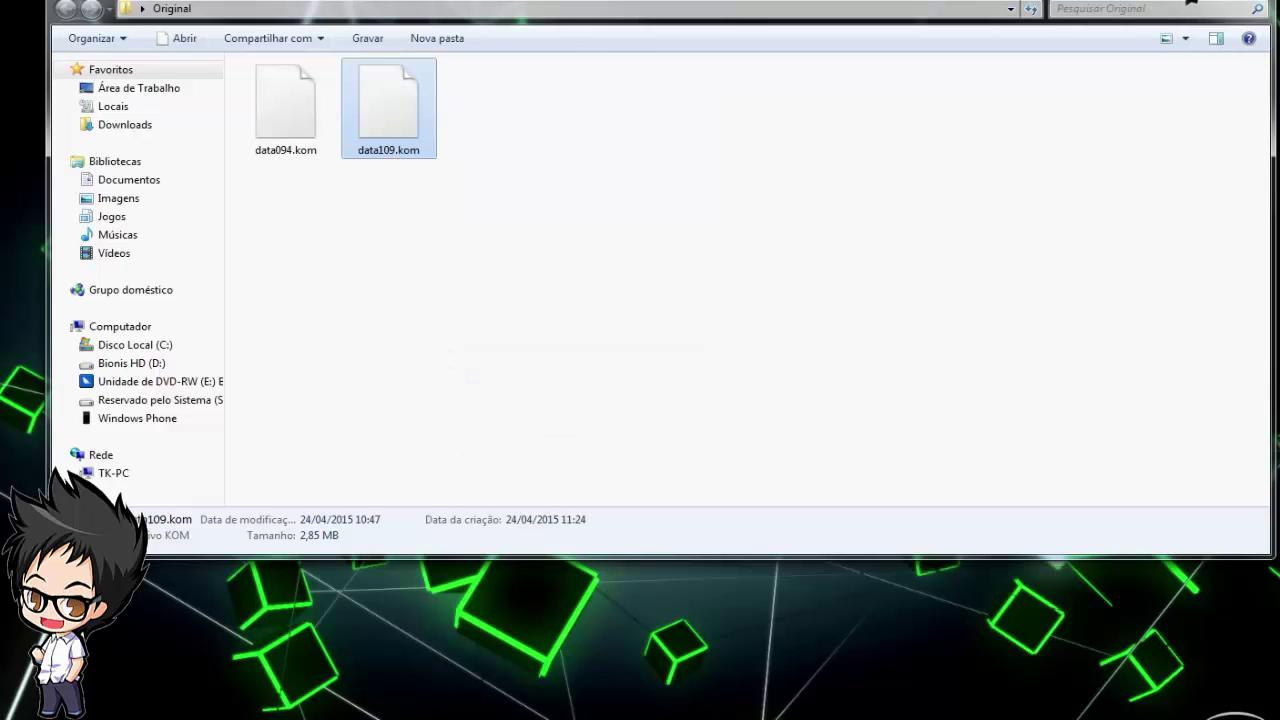
pyautogui.click(1190, 3)
# Paste the original data109.kom into Elsword's data folder, choosing Copiar e Substituir for the existing file.
pyautogui.moveTo(230, 715)
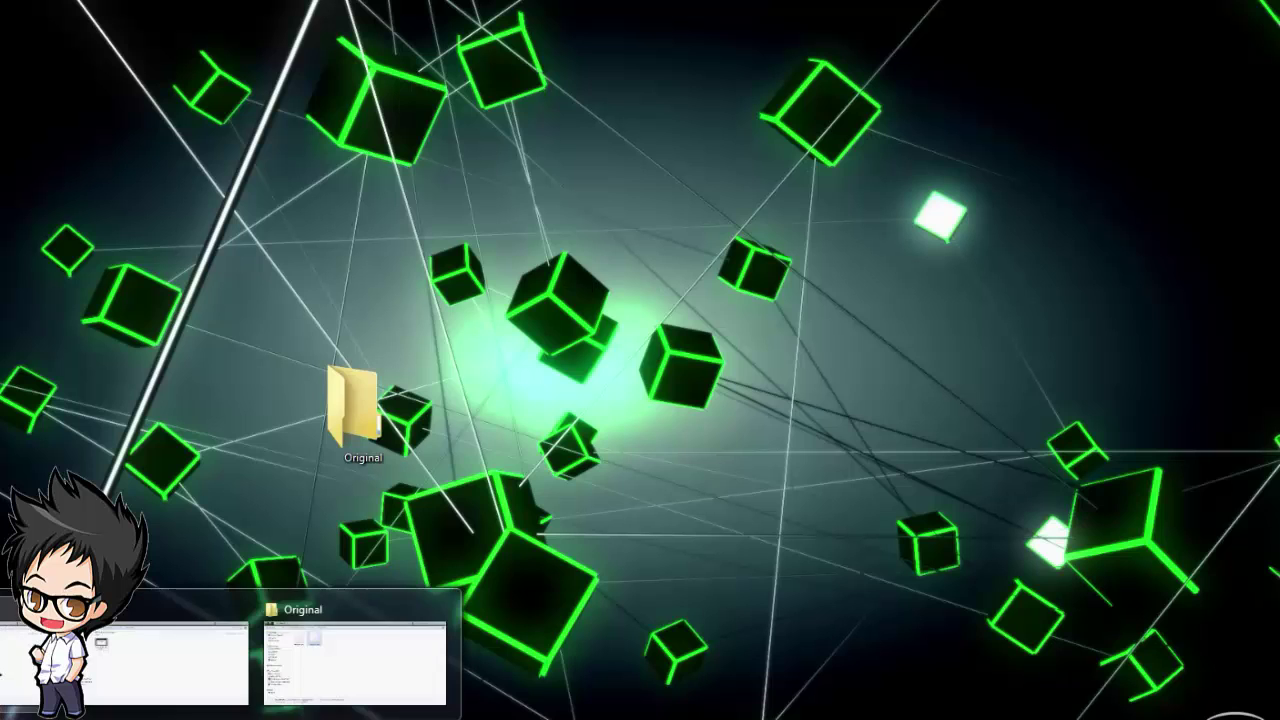
pyautogui.click(150, 660)
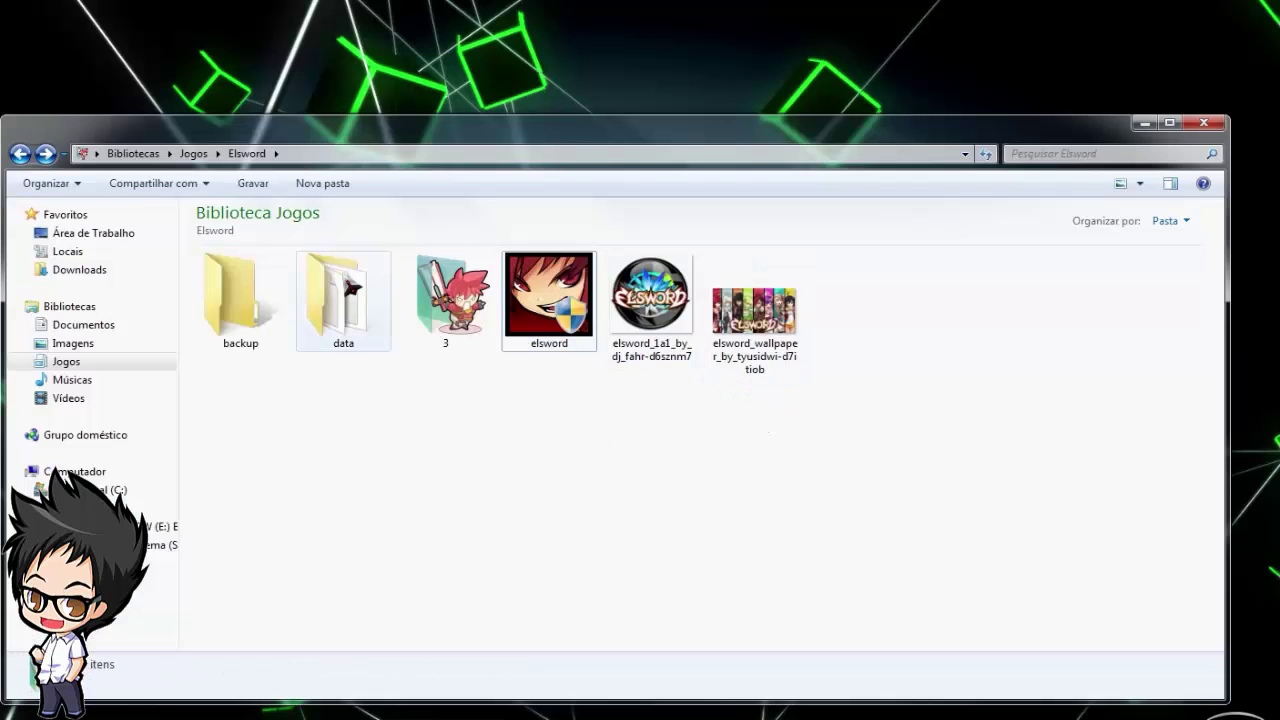
pyautogui.doubleClick(343, 295)
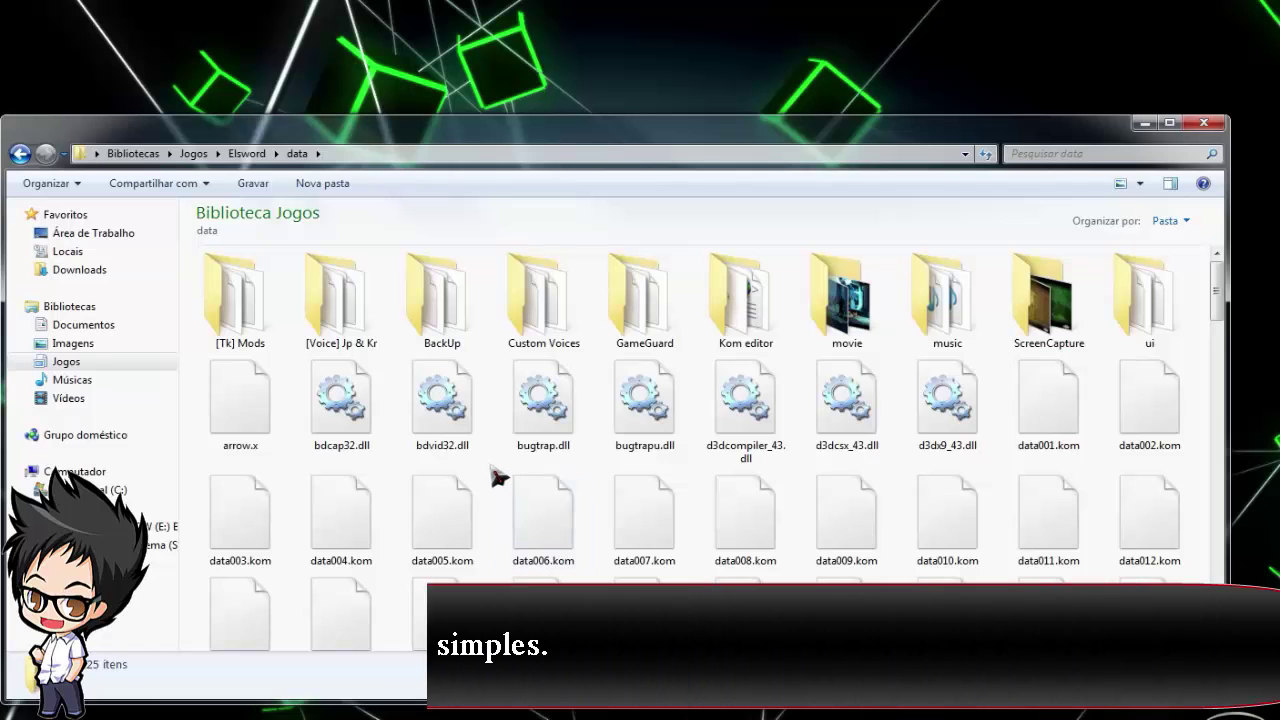
pyautogui.rightClick(497, 478)
pyautogui.click(545, 586)
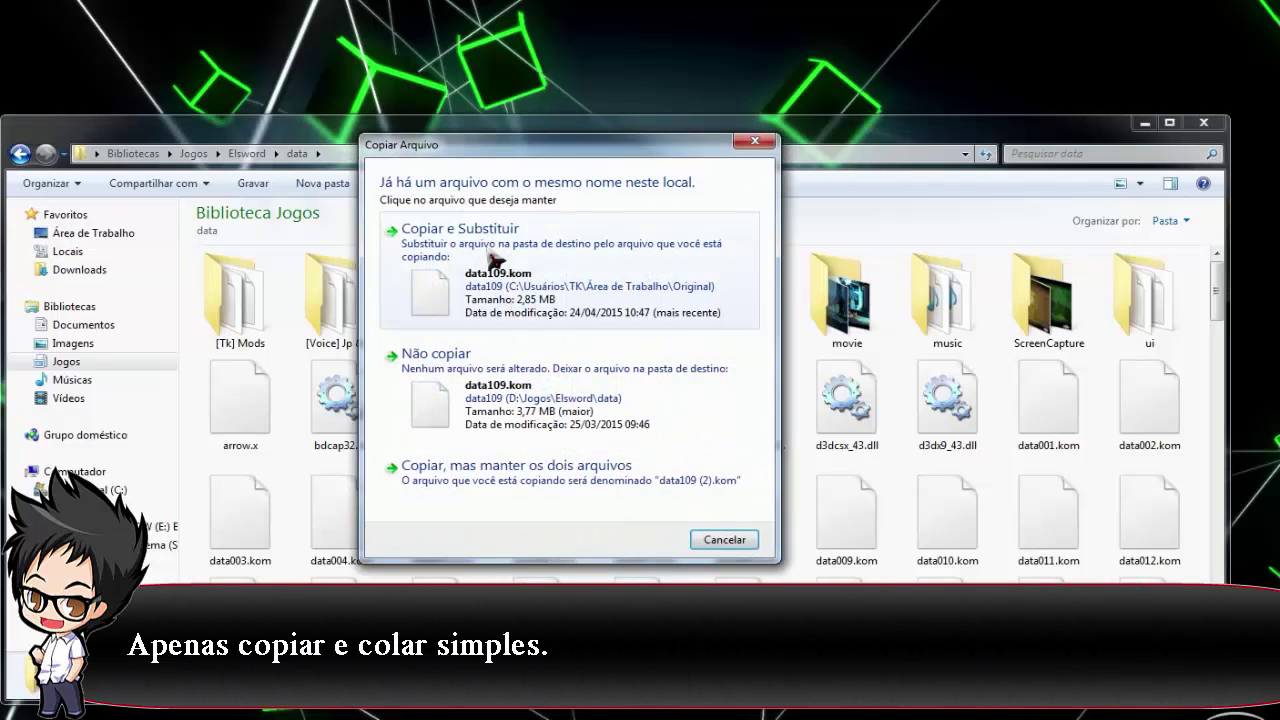
pyautogui.click(505, 285)
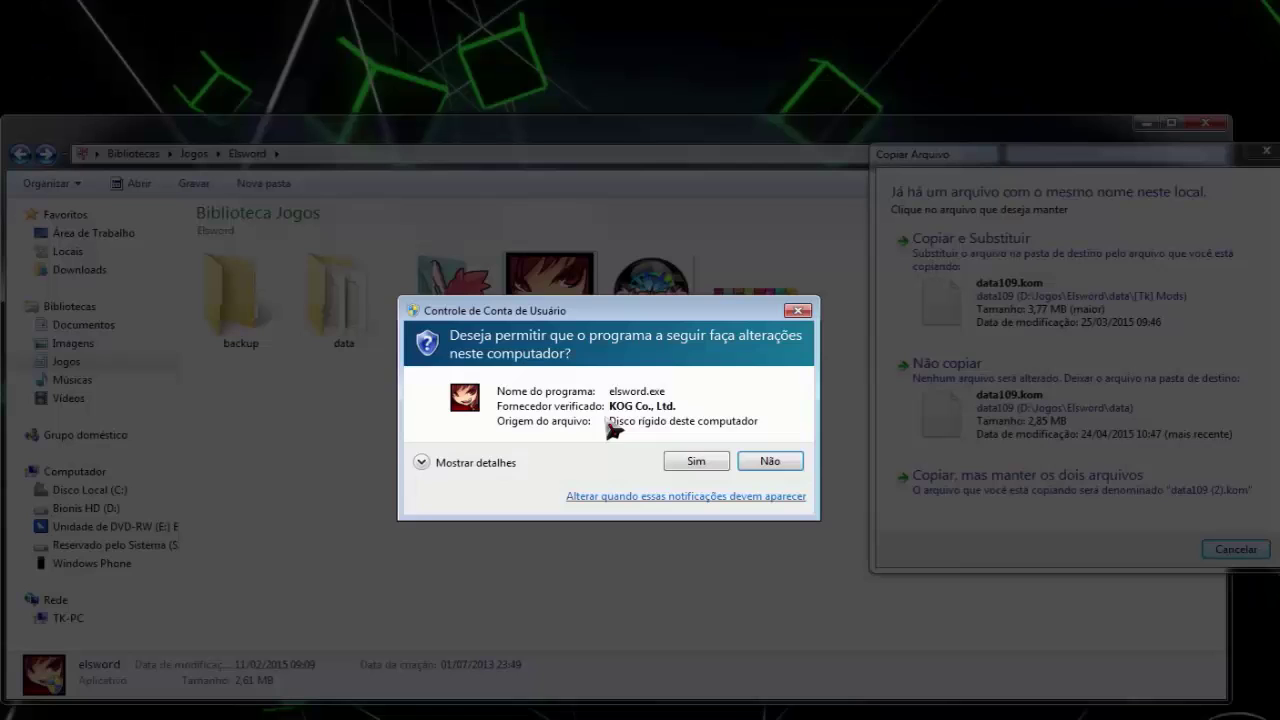
# Allow elsword.exe to make changes, choose Copiar e Substituir for the modded data109.kom, and minimize the folder window.
pyautogui.click(695, 462)
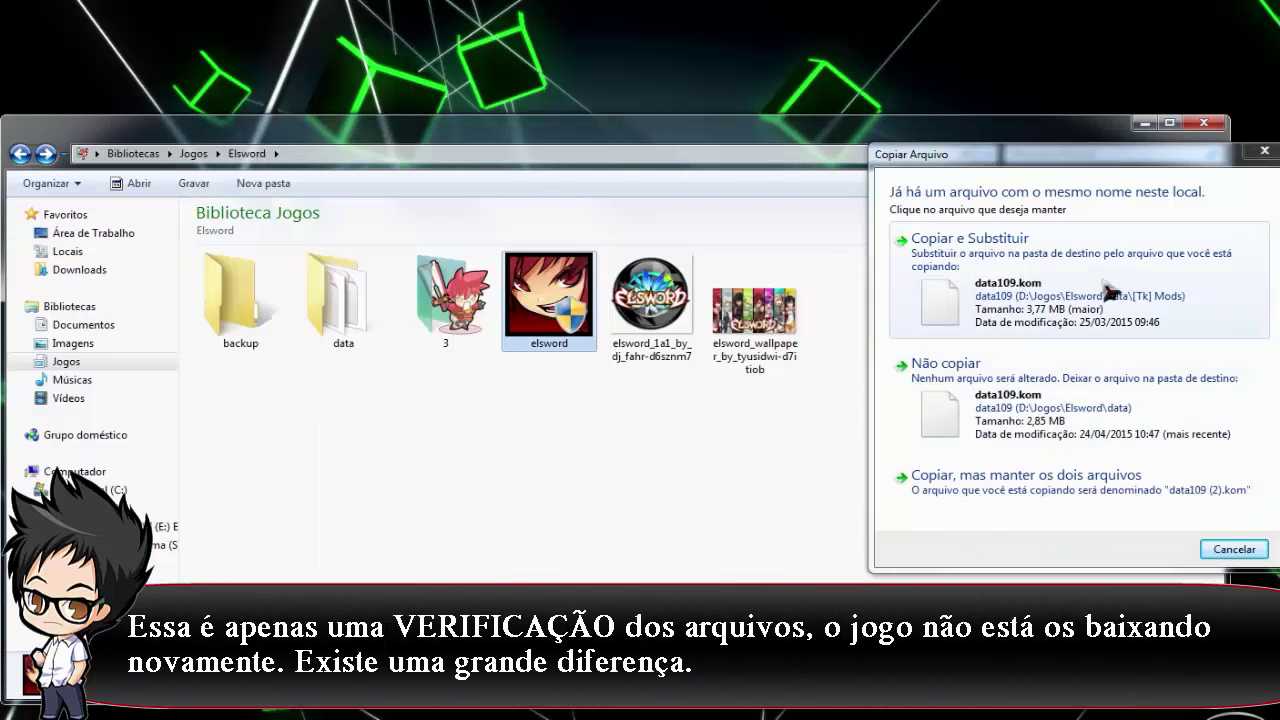
pyautogui.click(1077, 355)
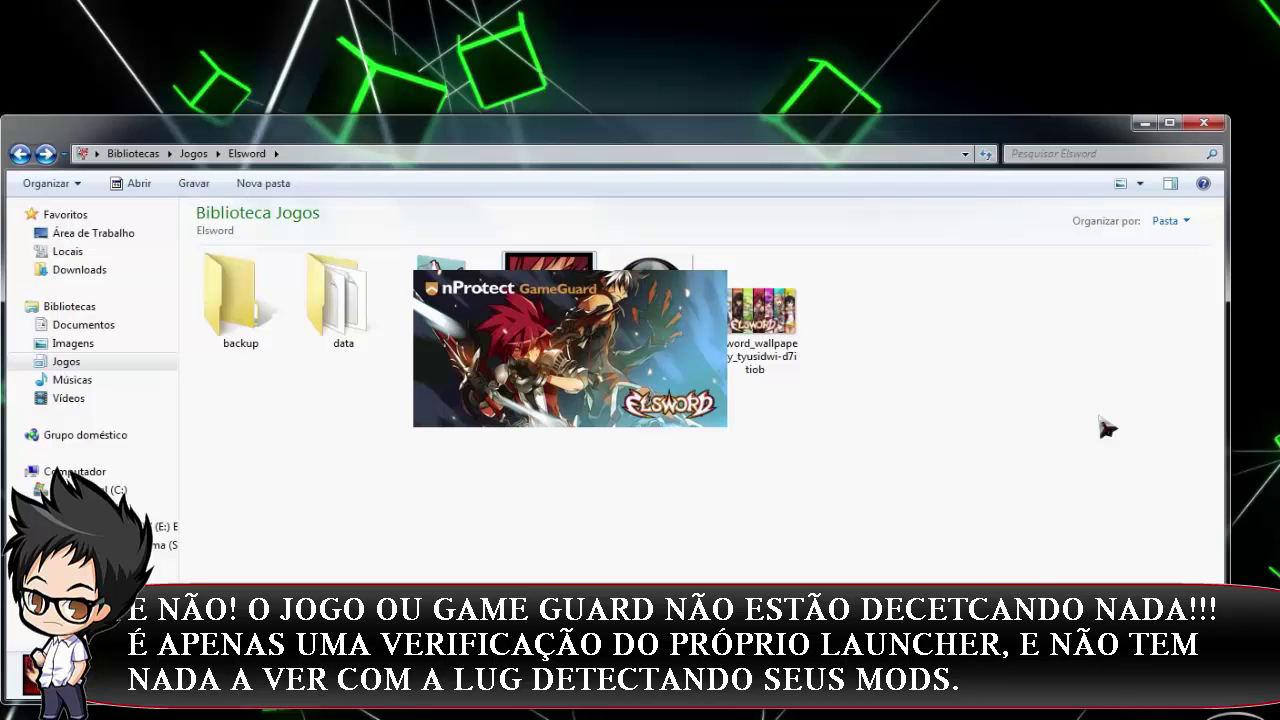
pyautogui.click(1146, 124)
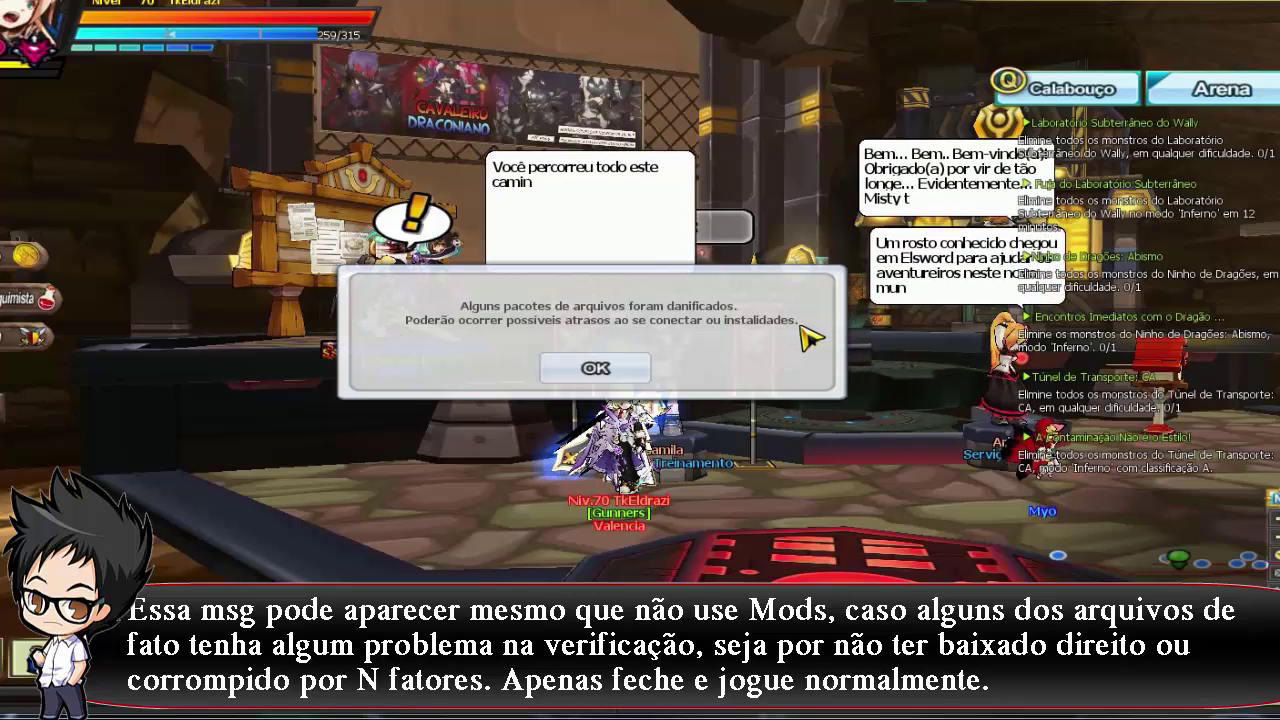
# Dismiss the in-game message about damaged file packages and quit the game with Sair do Jogo.
pyautogui.click(596, 372)
pyautogui.press('Escape')
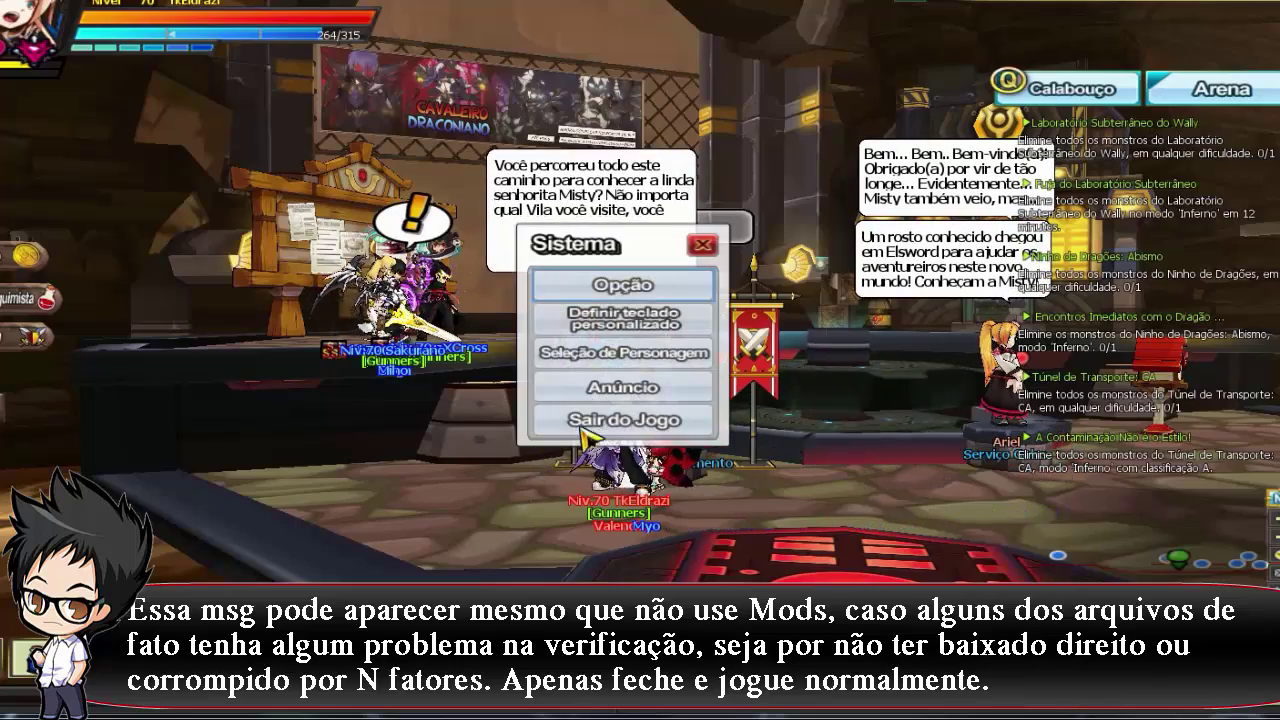
pyautogui.click(612, 419)
pyautogui.click(540, 372)
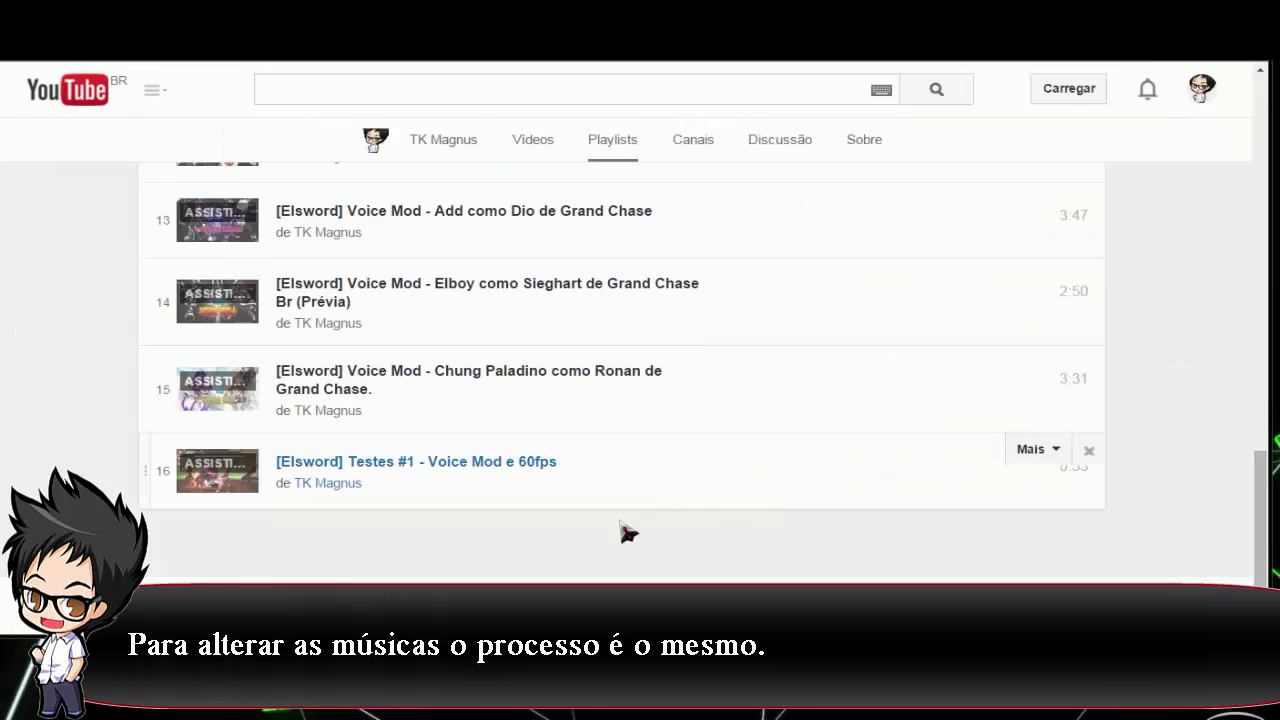
# Open the "[Elsword] Músicas Customizadas #1 (PvP/ Chefes)" video from the playlist, pause it and expand its full description.
pyautogui.scroll(5, 471, 440)
pyautogui.scroll(6, 471, 440)
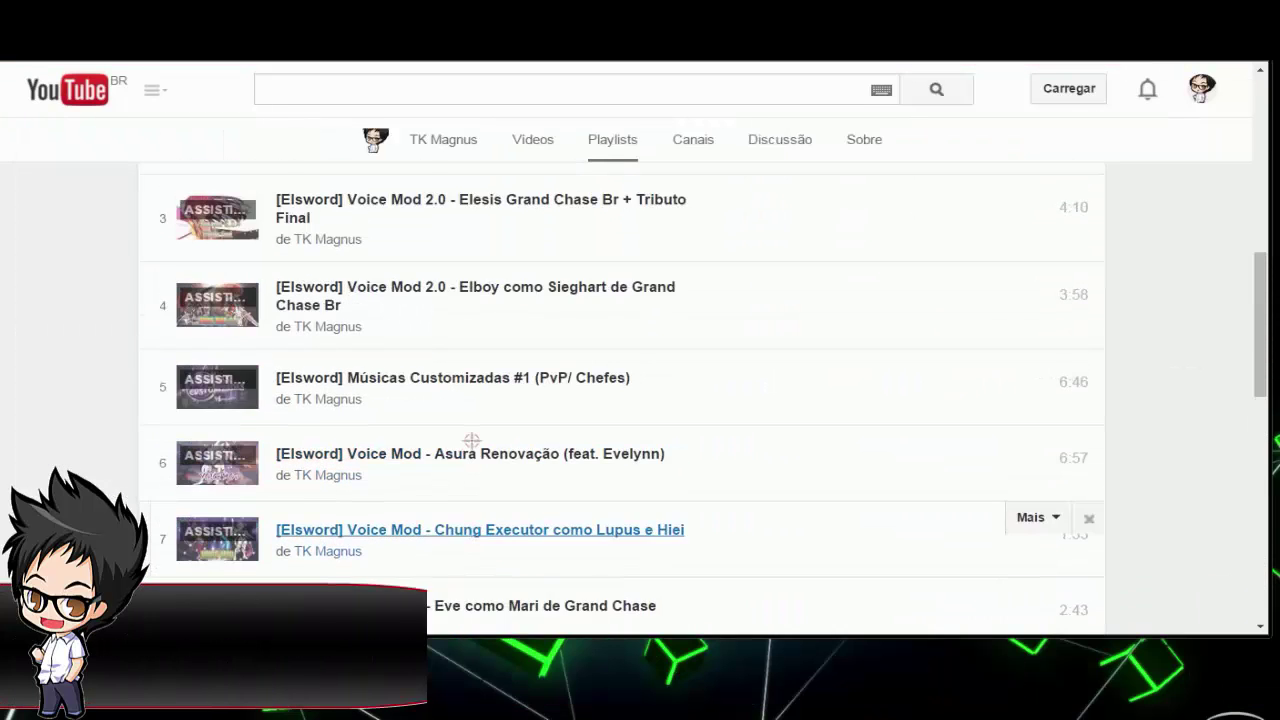
pyautogui.scroll(-2, 440, 443)
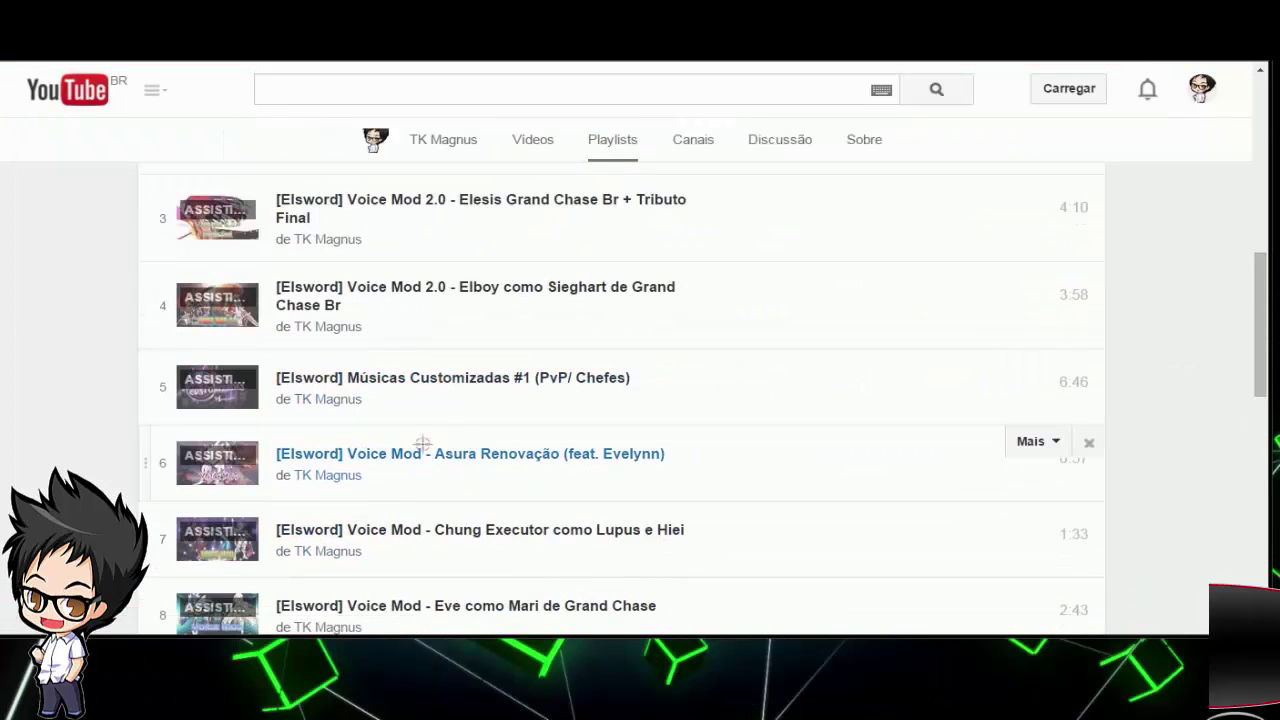
pyautogui.click(484, 377)
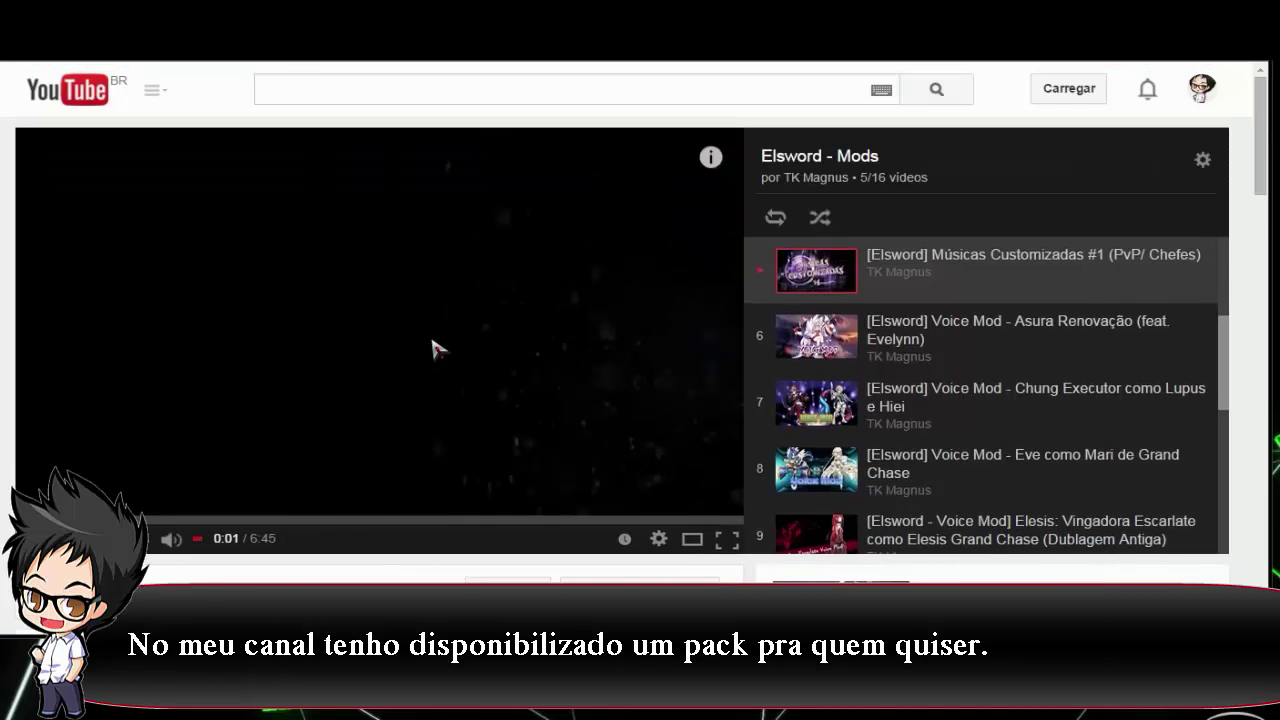
pyautogui.click(474, 394)
pyautogui.scroll(-2, 304, 387)
pyautogui.scroll(-5, 300, 436)
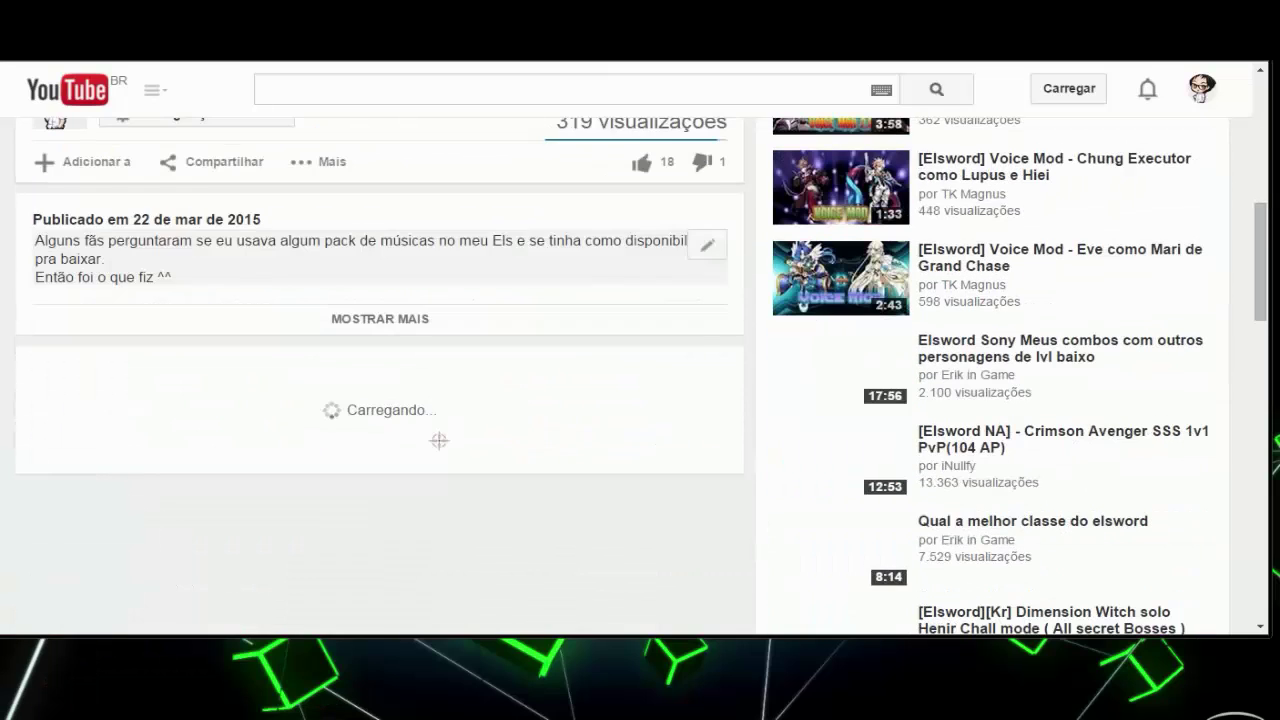
pyautogui.click(405, 318)
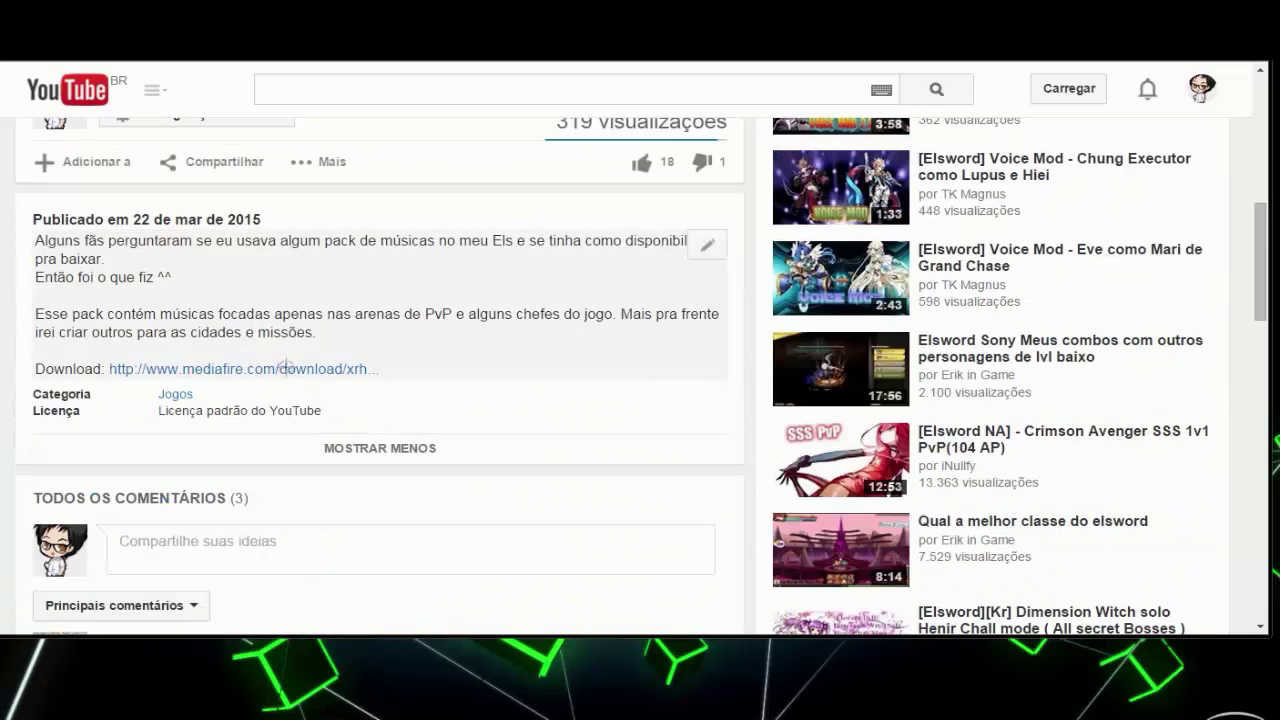
# Switch to the Elsword folder window, open the music folder inside data and find the numbered stage and boss tracks.
pyautogui.press('super+d')
pyautogui.moveTo(230, 712)
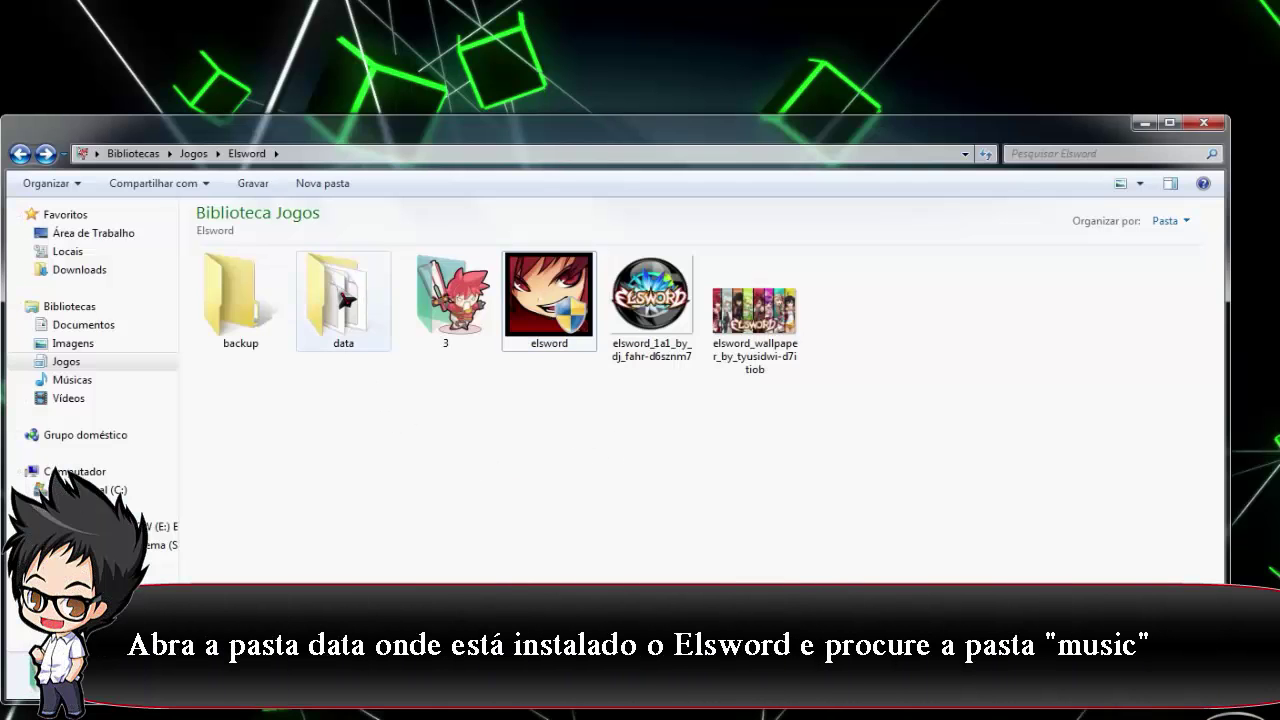
pyautogui.doubleClick(343, 299)
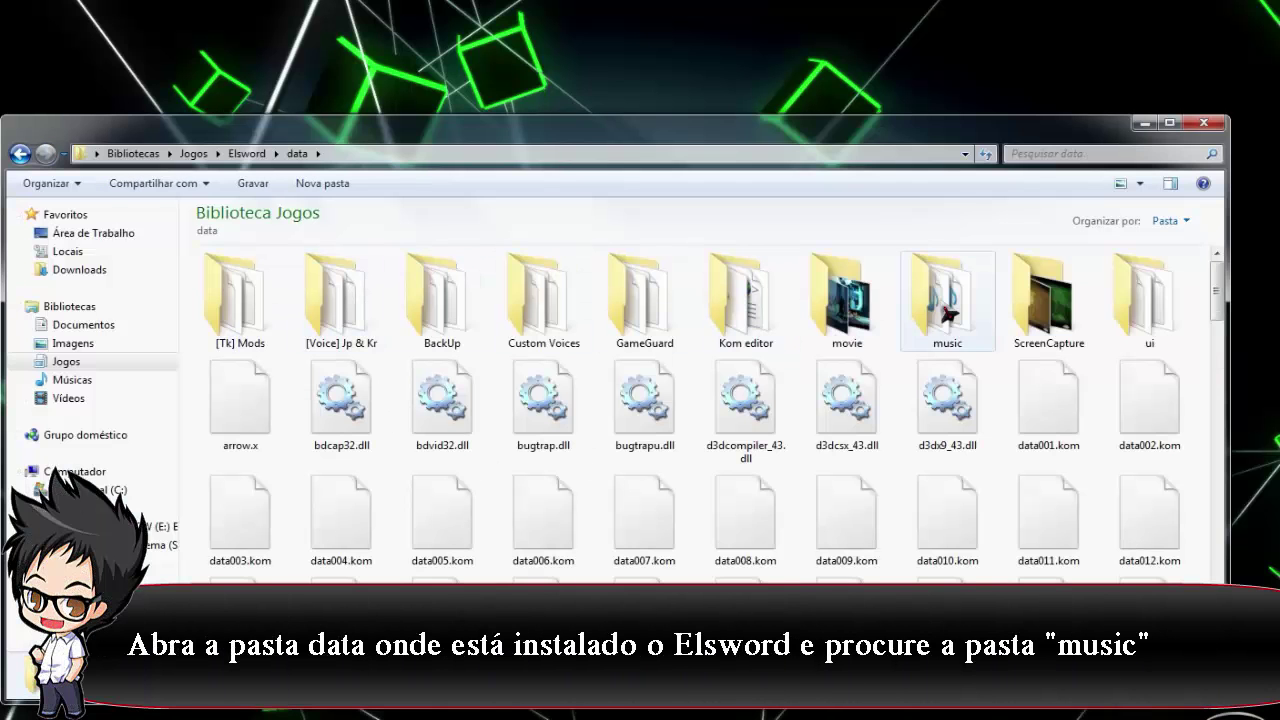
pyautogui.click(970, 285)
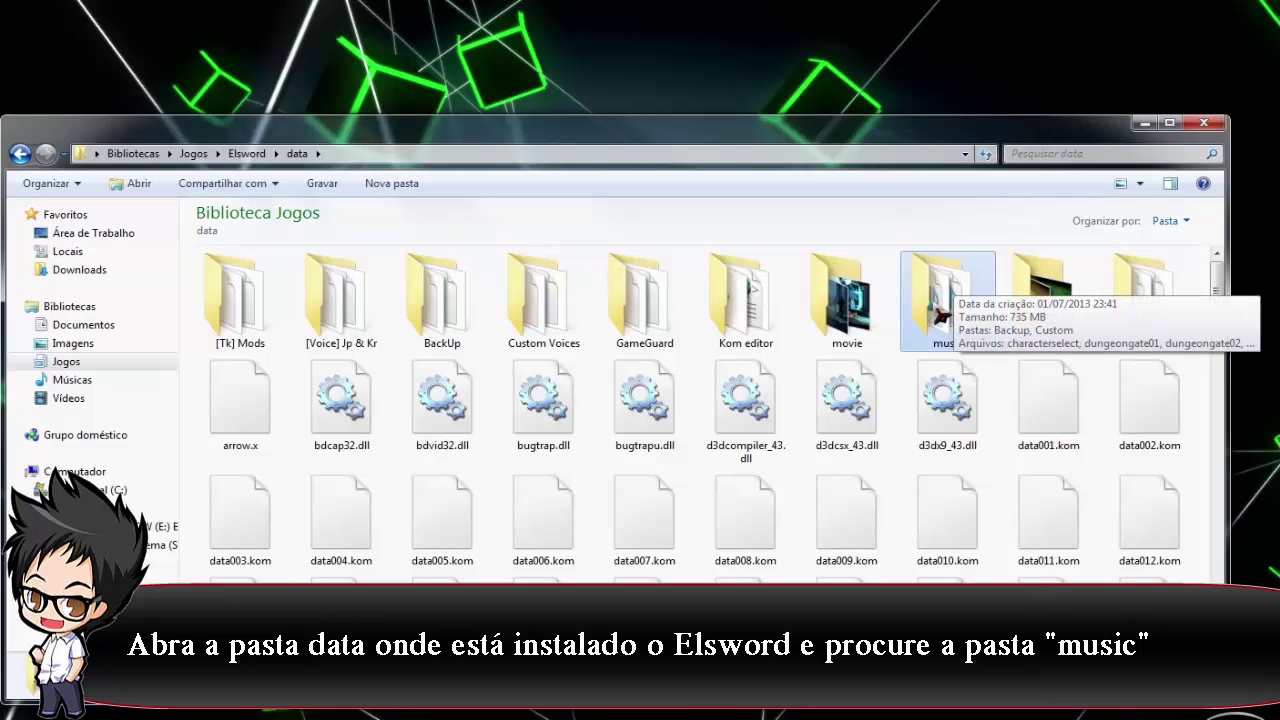
pyautogui.doubleClick(940, 312)
pyautogui.scroll(-10, 486, 430)
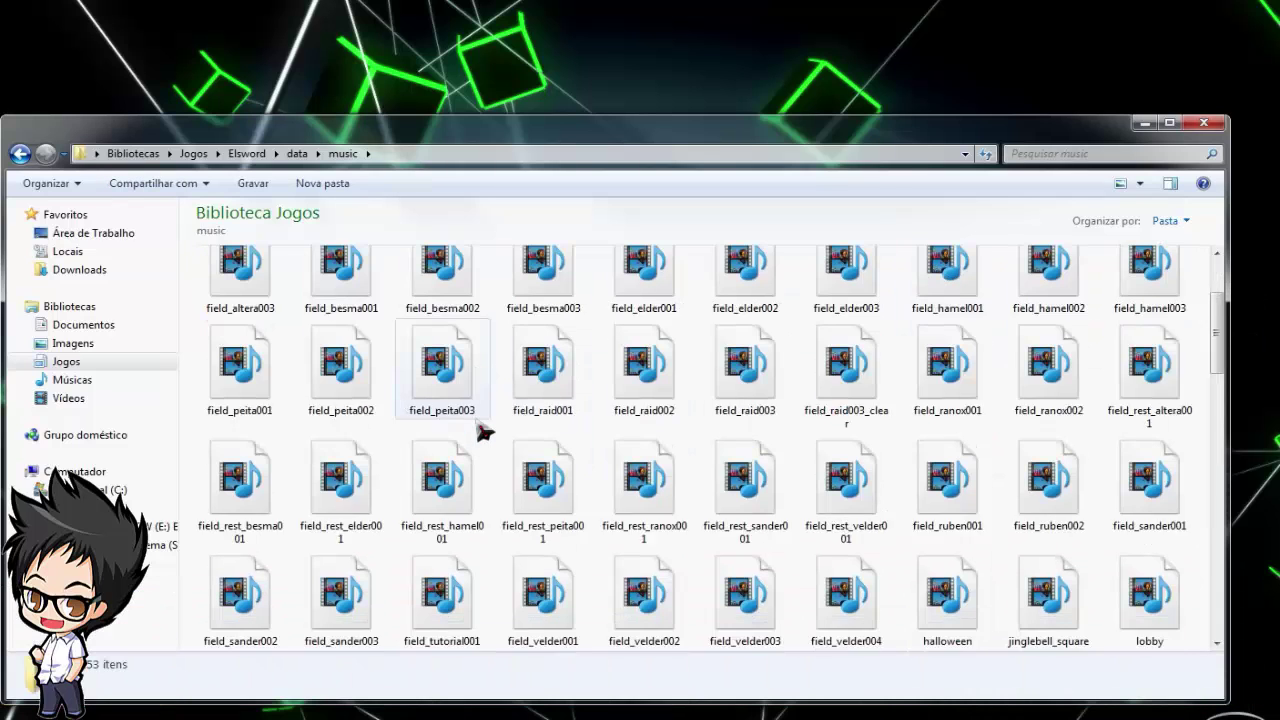
pyautogui.scroll(5, 480, 434)
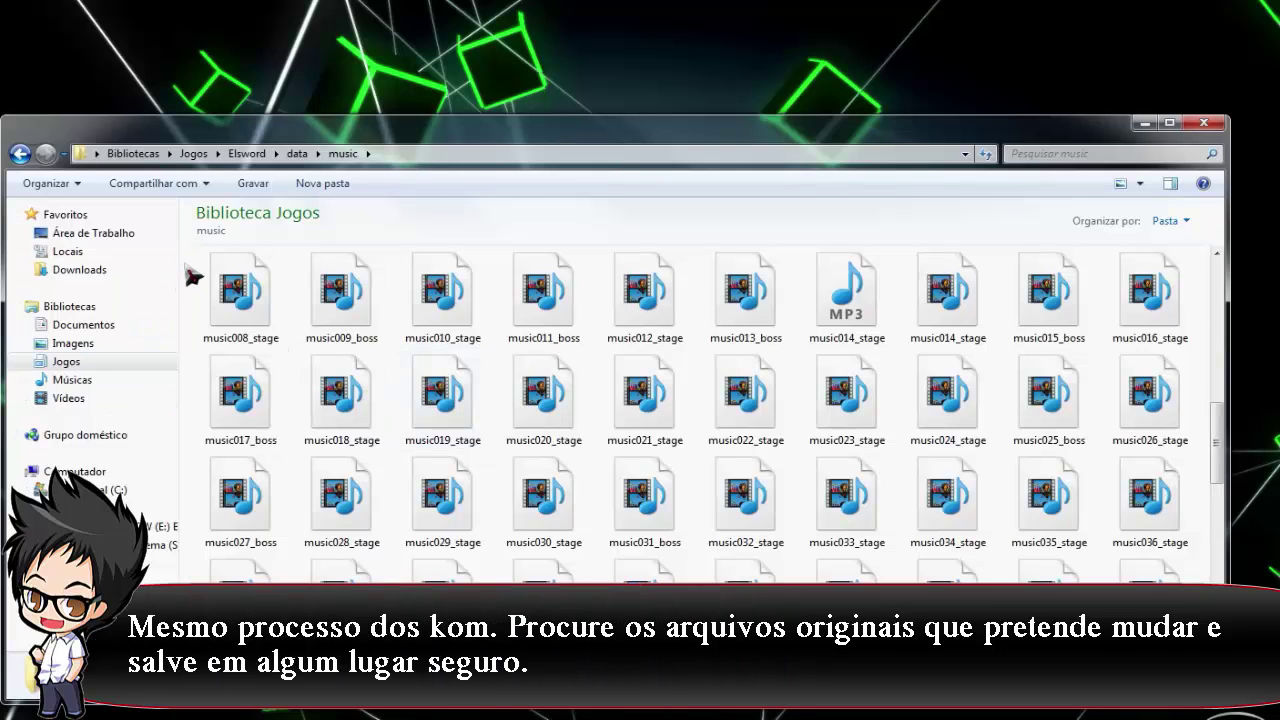
# Select the original music tracks, including music047_boss to music066_stage, copy them and minimize the folder window.
pyautogui.moveTo(196, 276); pyautogui.dragTo(1162, 518)
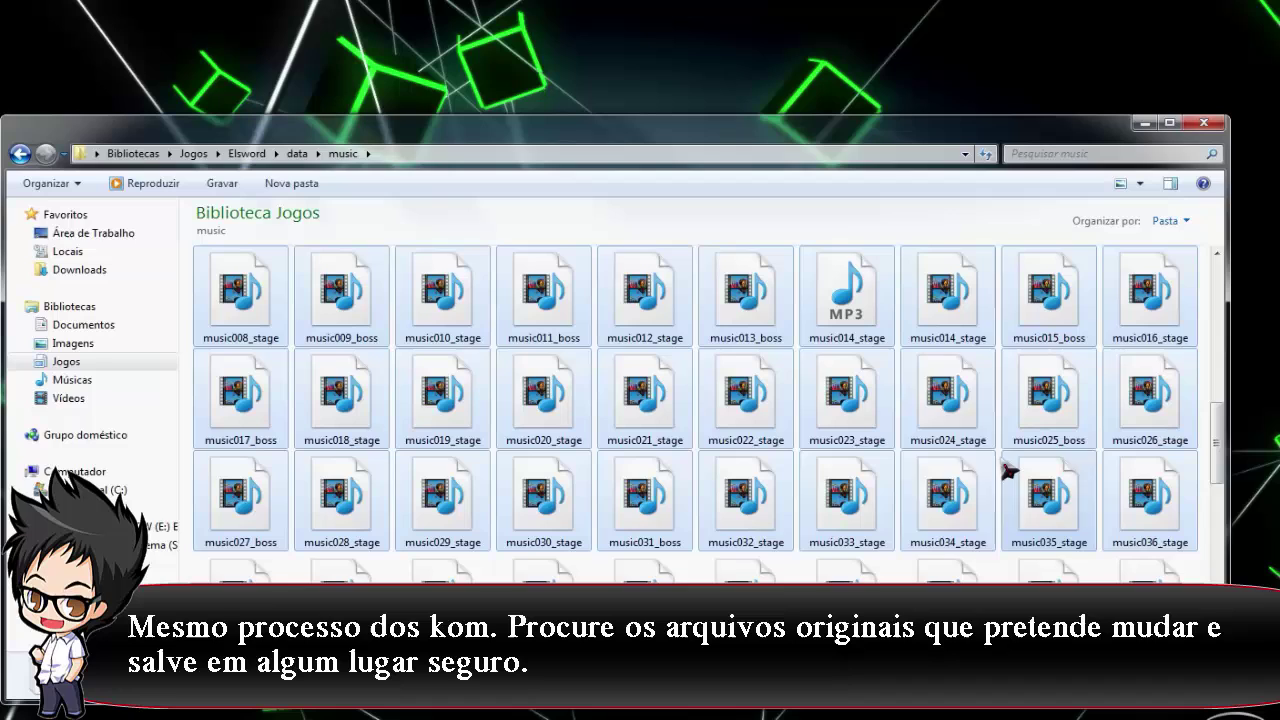
pyautogui.rightClick(938, 402)
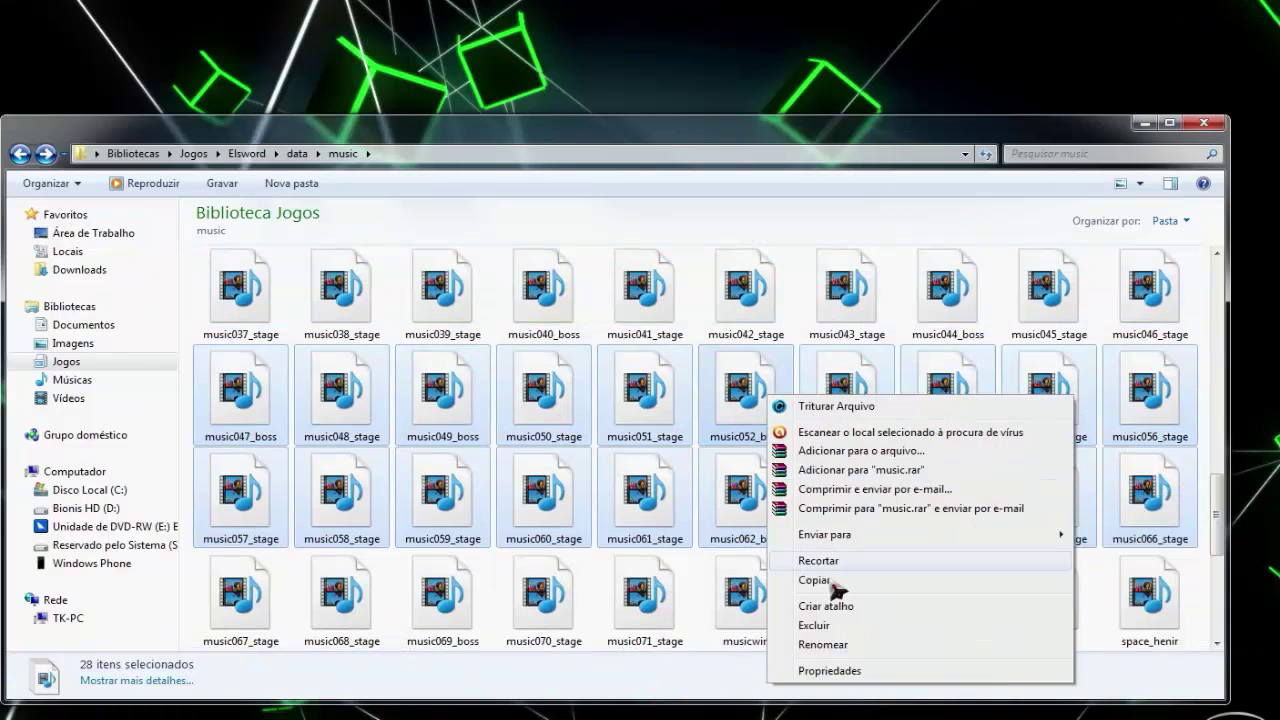
pyautogui.click(822, 584)
pyautogui.click(1143, 123)
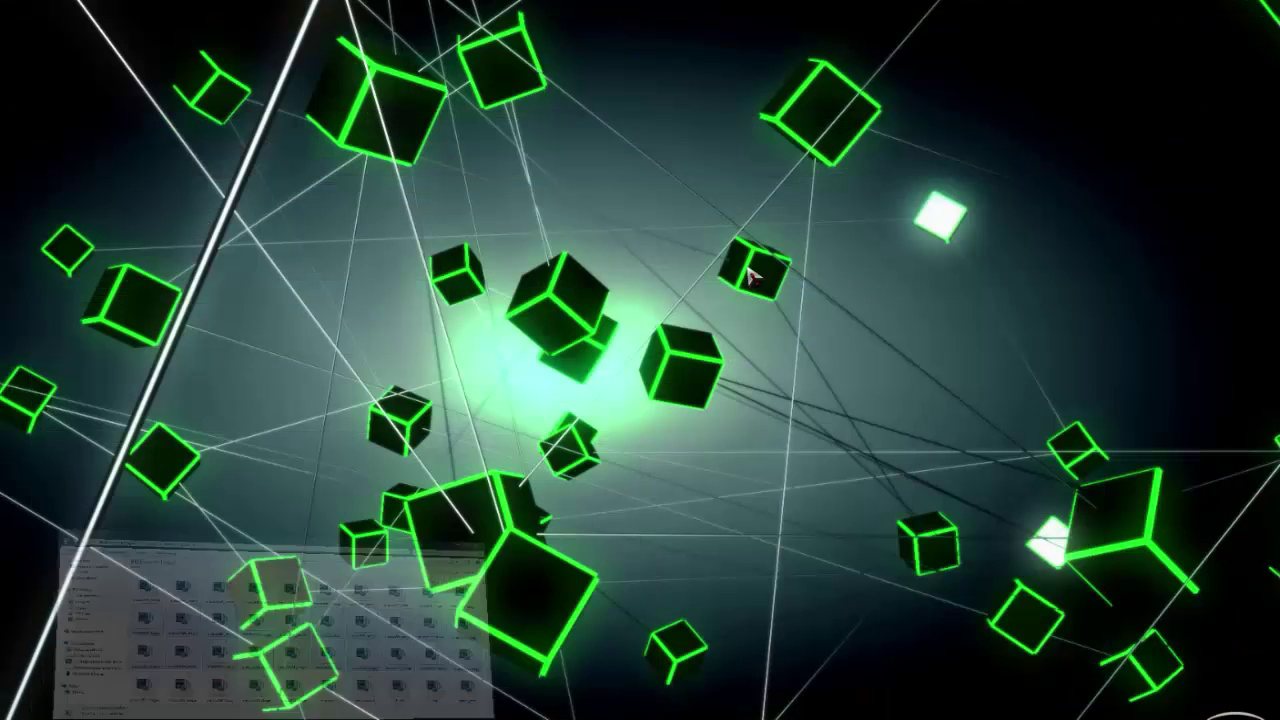
# Create a folder named musicas original inside the desktop's Original folder and open it.
pyautogui.moveTo(470, 430); pyautogui.dragTo(712, 330)
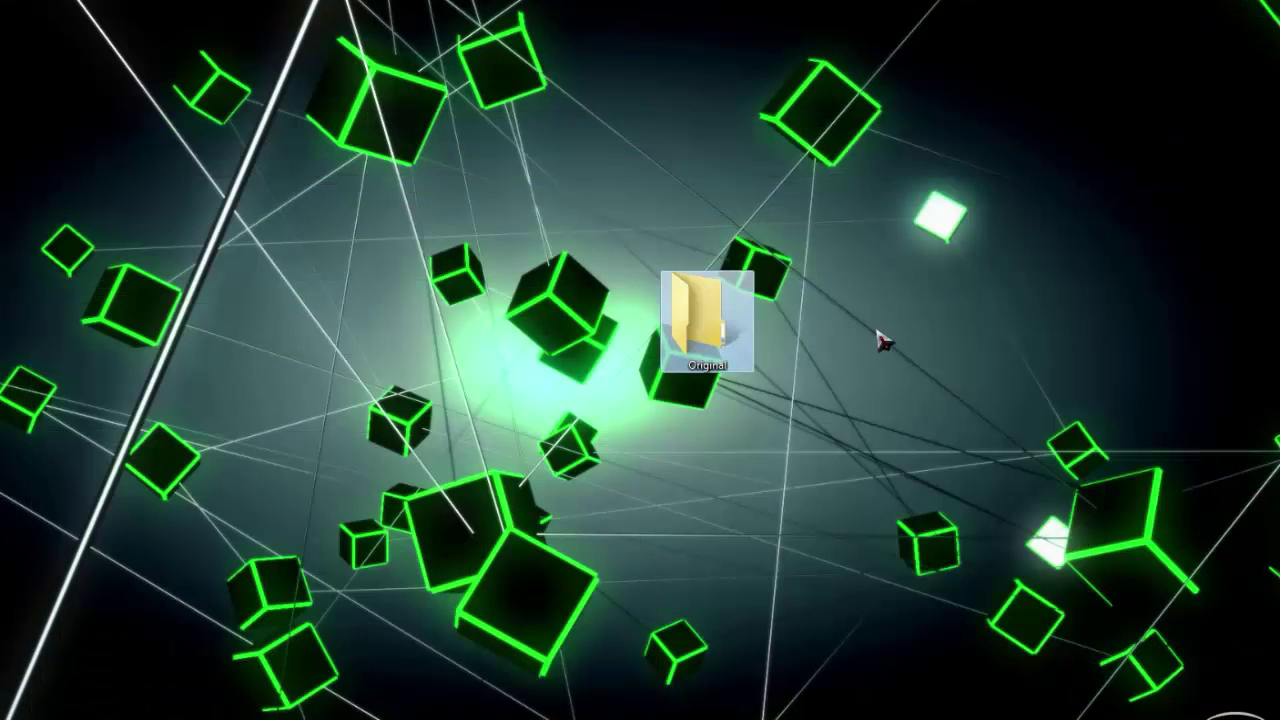
pyautogui.doubleClick(710, 330)
pyautogui.rightClick(438, 226)
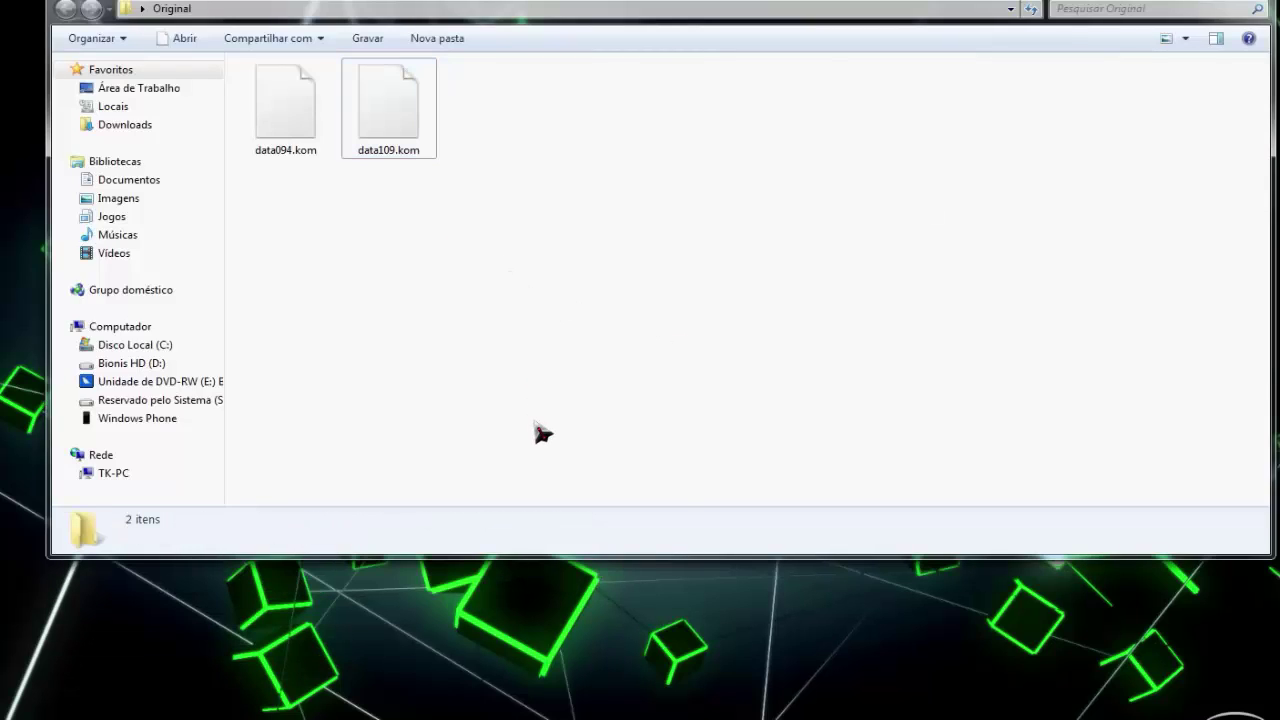
pyautogui.moveTo(540, 460)
pyautogui.click(740, 462)
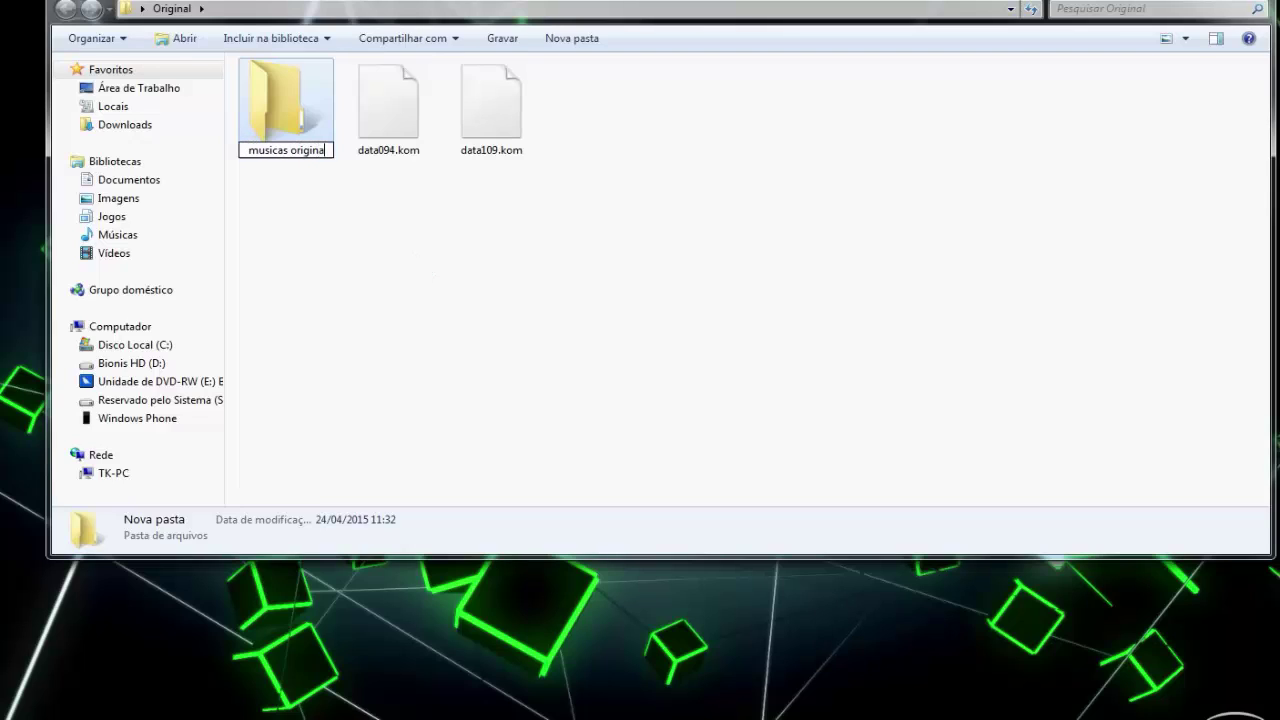
pyautogui.press('Return')
pyautogui.press('Return')
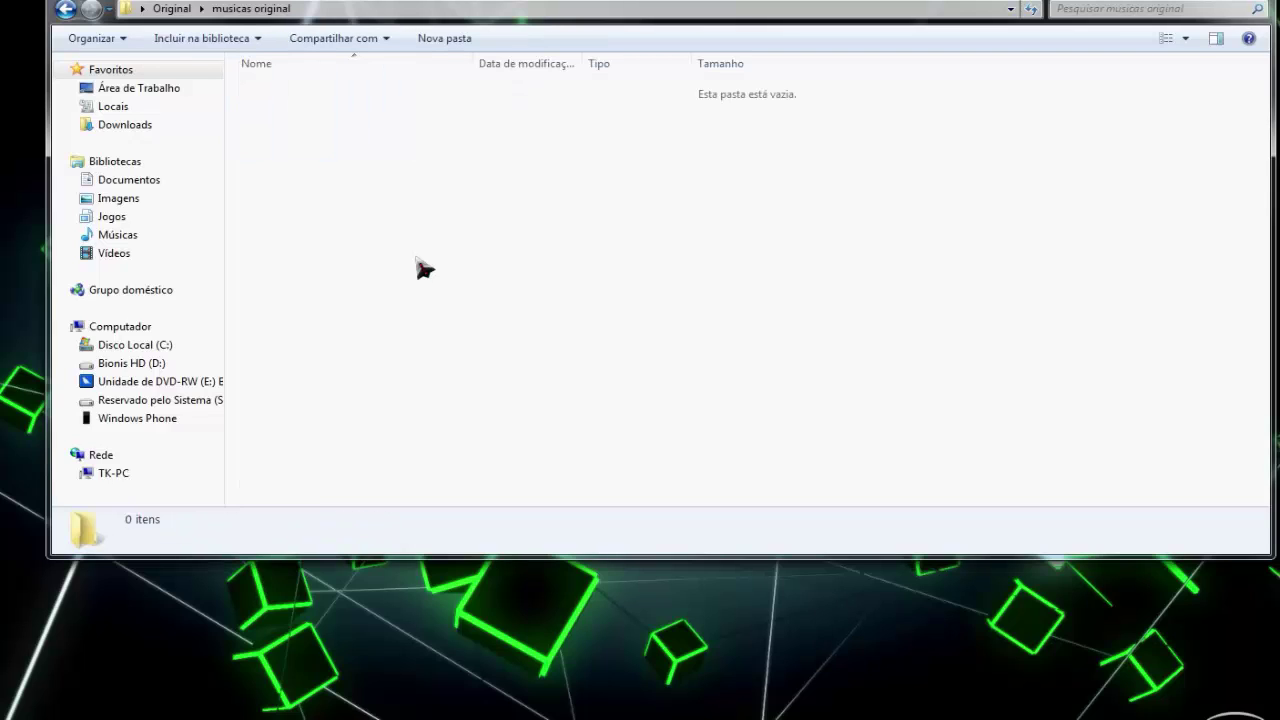
# Paste the copied original tracks into the musicas original folder and minimize its window.
pyautogui.rightClick(418, 262)
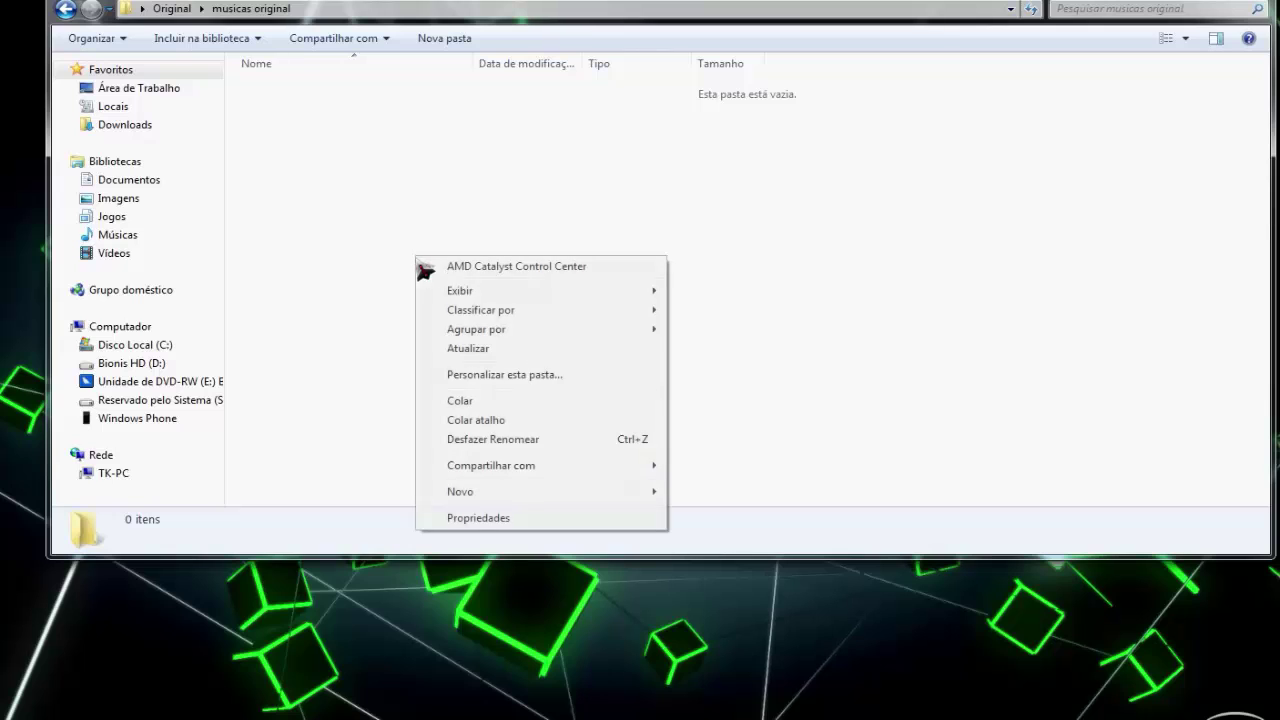
pyautogui.click(467, 402)
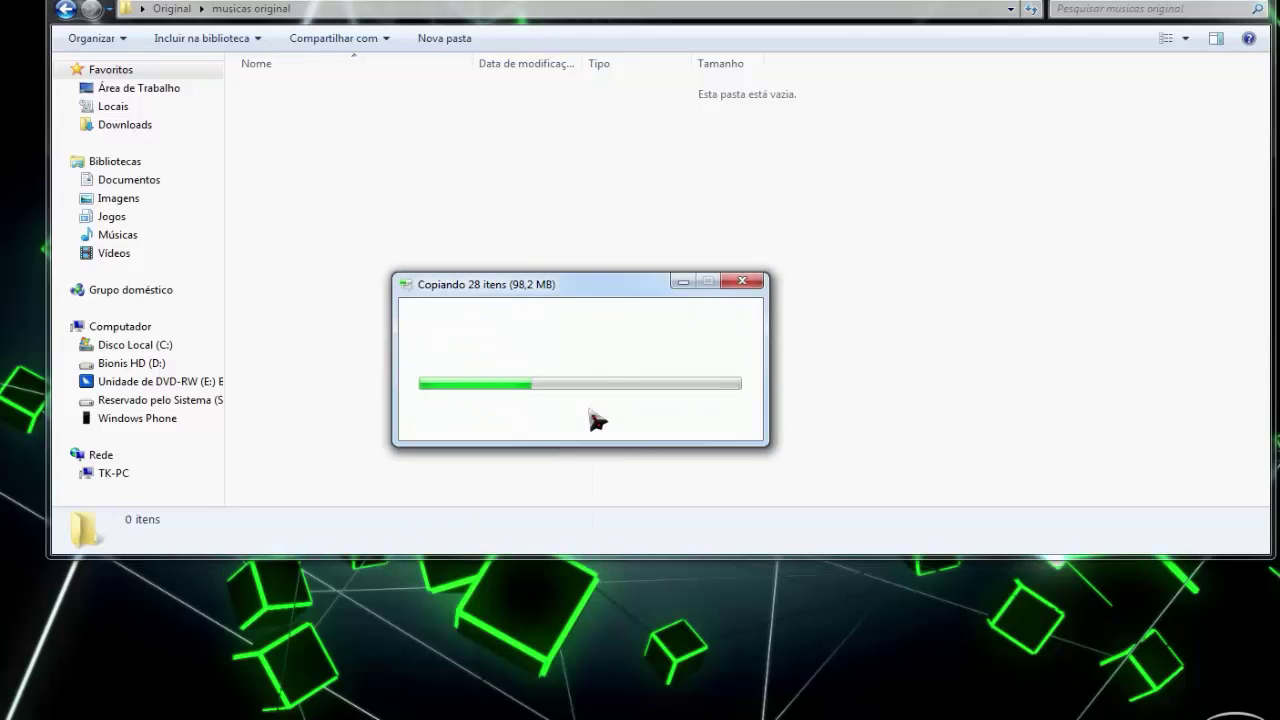
pyautogui.click(1000, 228)
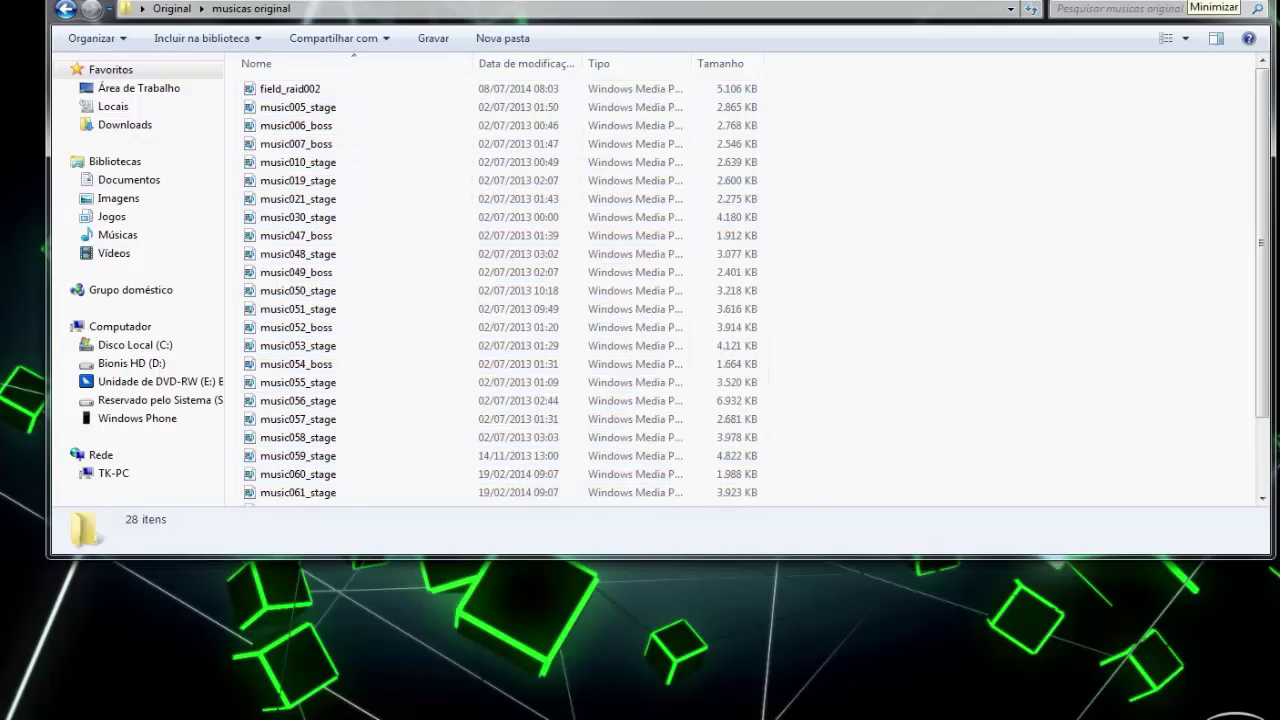
pyautogui.click(1200, 3)
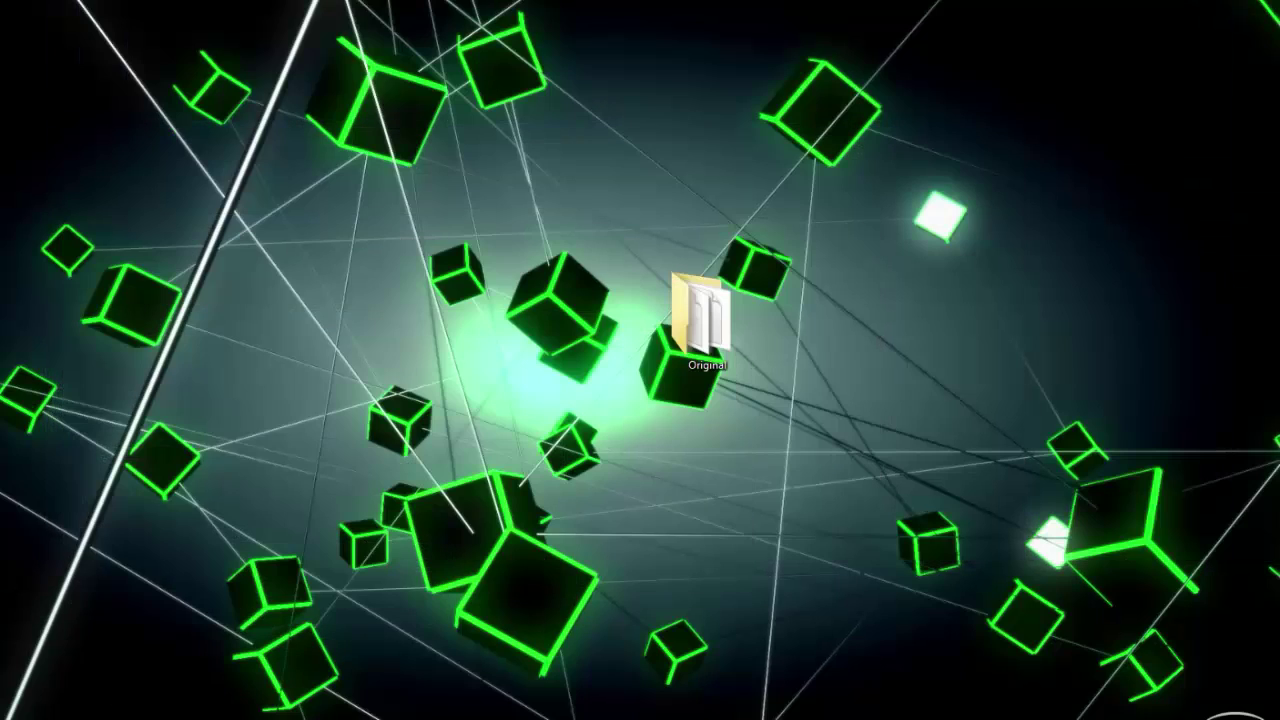
# Bring back the Elsword folder window and copy all the tracks from the Custom folder inside data's music folder.
pyautogui.click(366, 643)
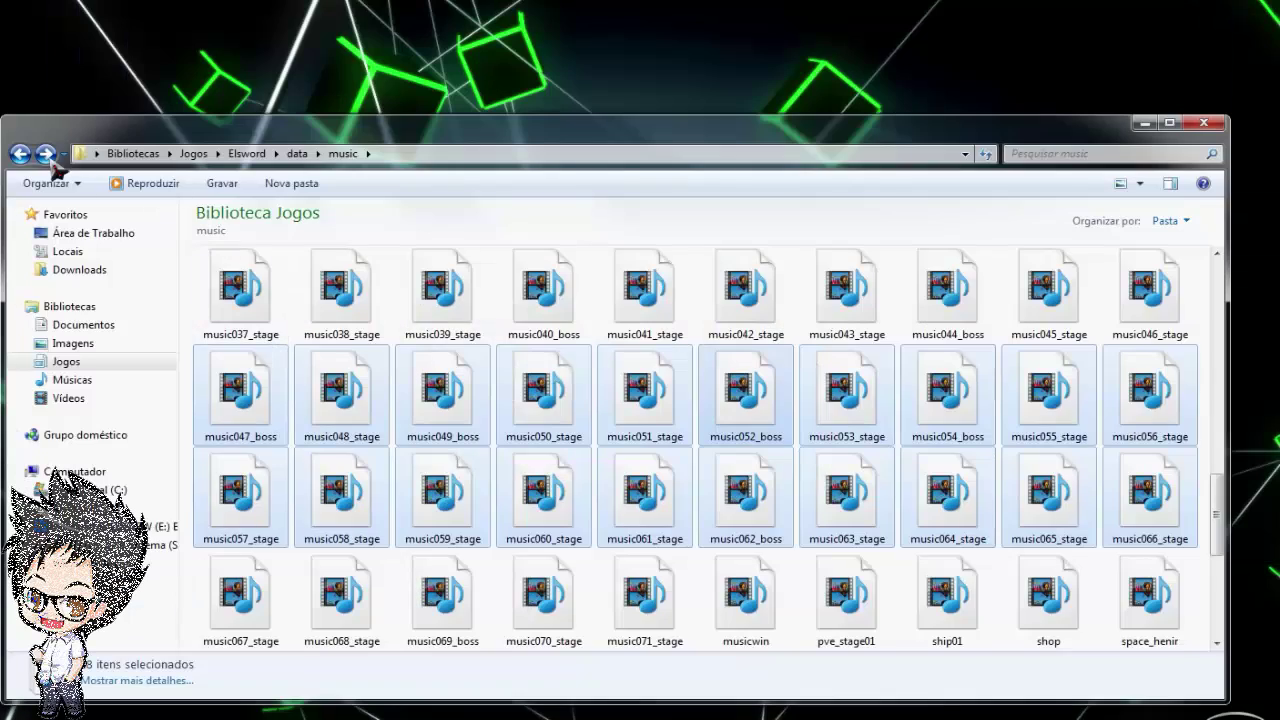
pyautogui.click(20, 154)
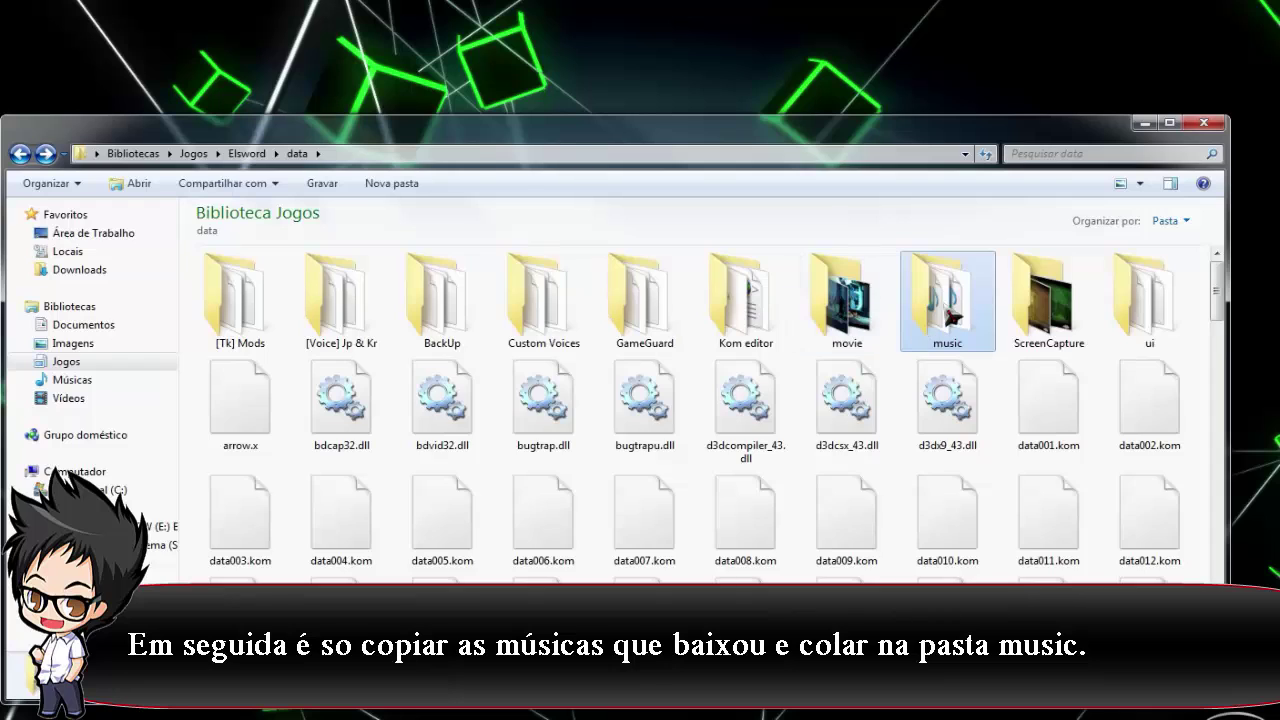
pyautogui.press('Return')
pyautogui.doubleClick(341, 325)
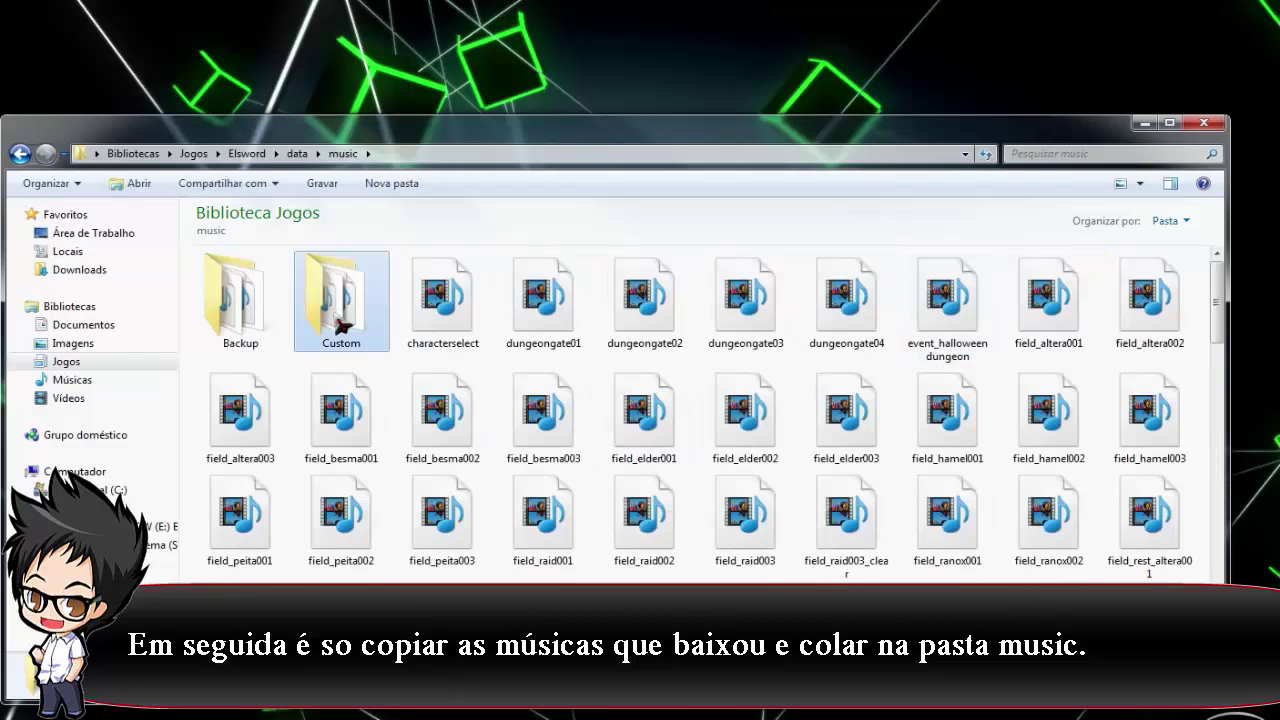
pyautogui.hotkey('ctrl', 'a')
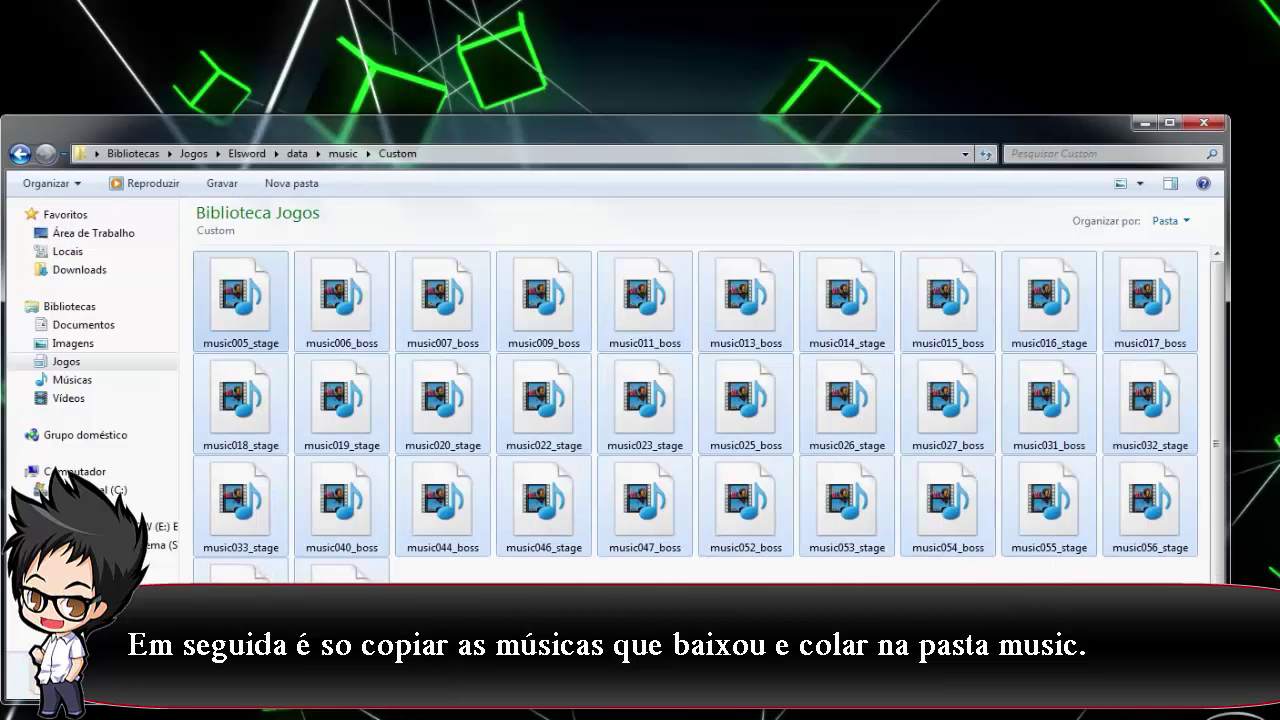
pyautogui.rightClick(546, 511)
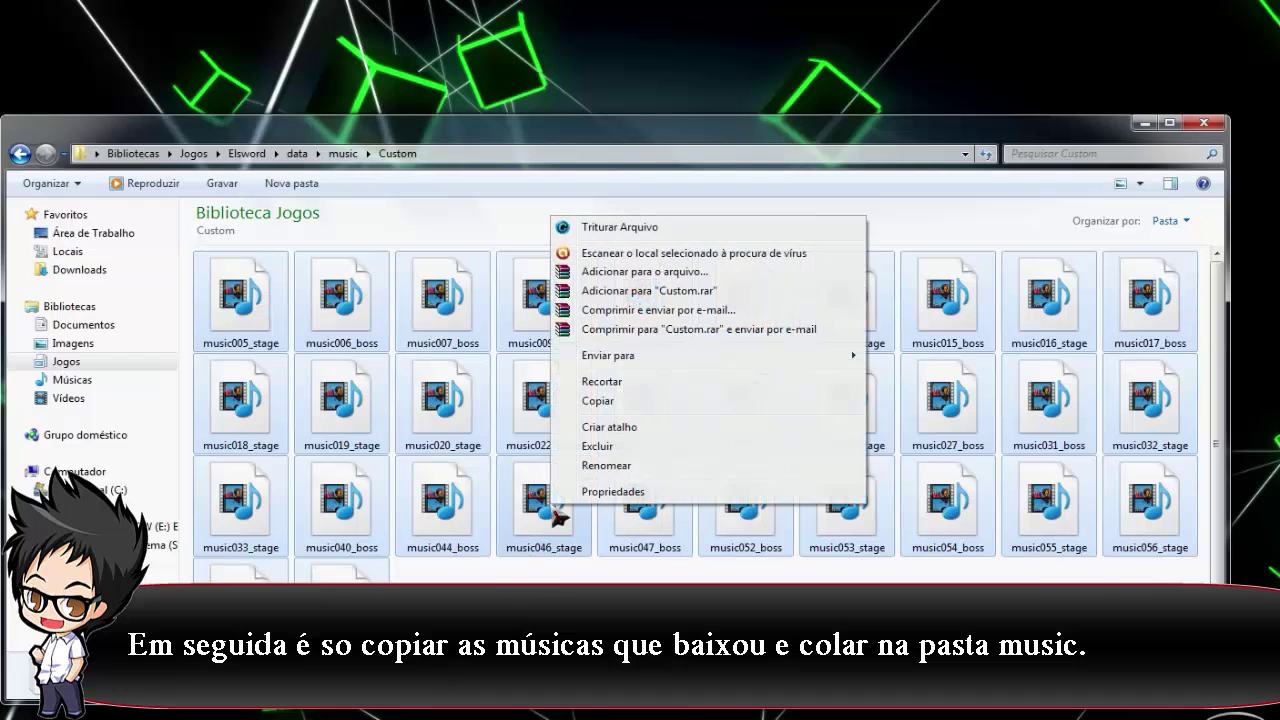
pyautogui.click(616, 402)
# Paste the custom tracks into the music folder, apply one choice to all conflicts and set the unanswered copy dialog aside.
pyautogui.click(20, 153)
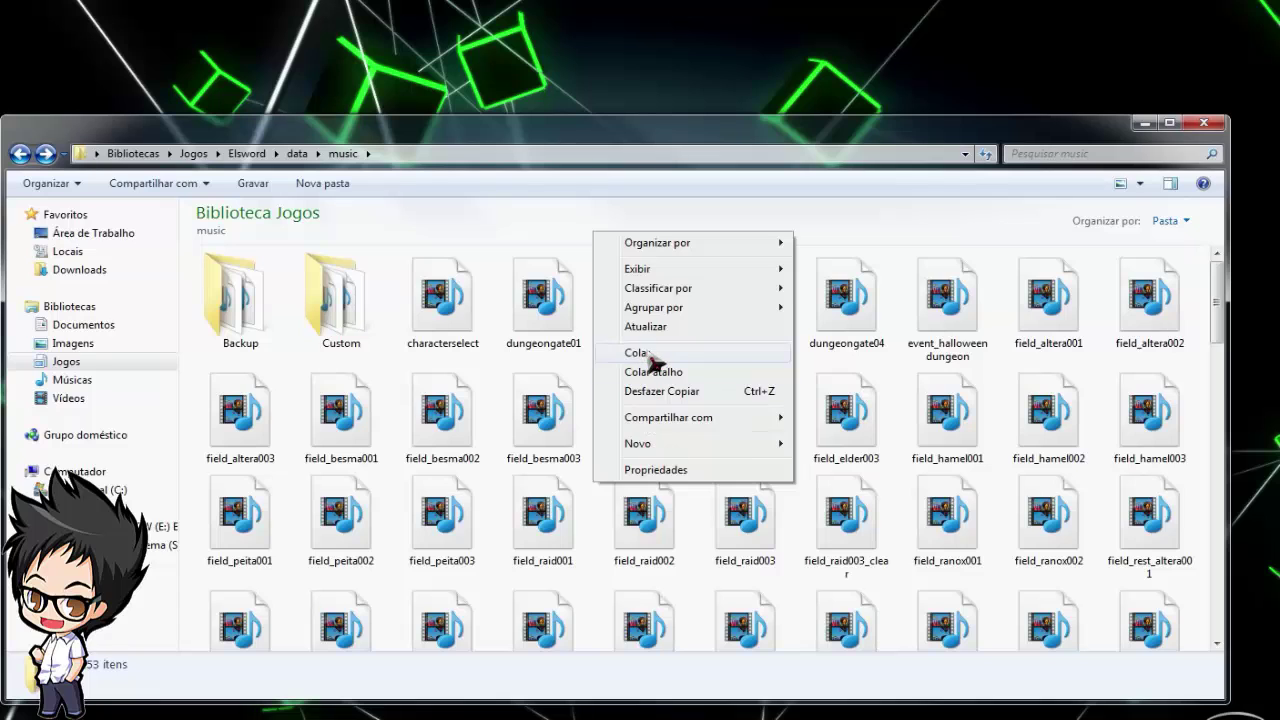
pyautogui.click(650, 357)
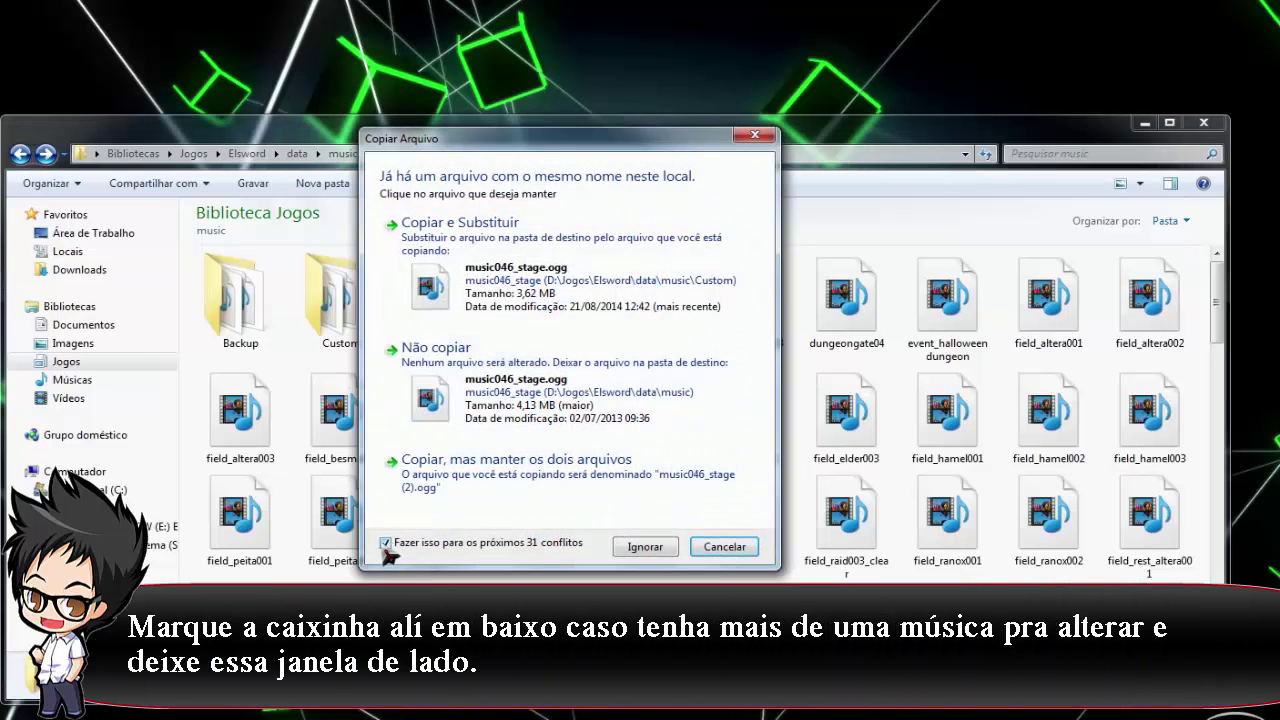
pyautogui.moveTo(538, 148); pyautogui.dragTo(1093, 155)
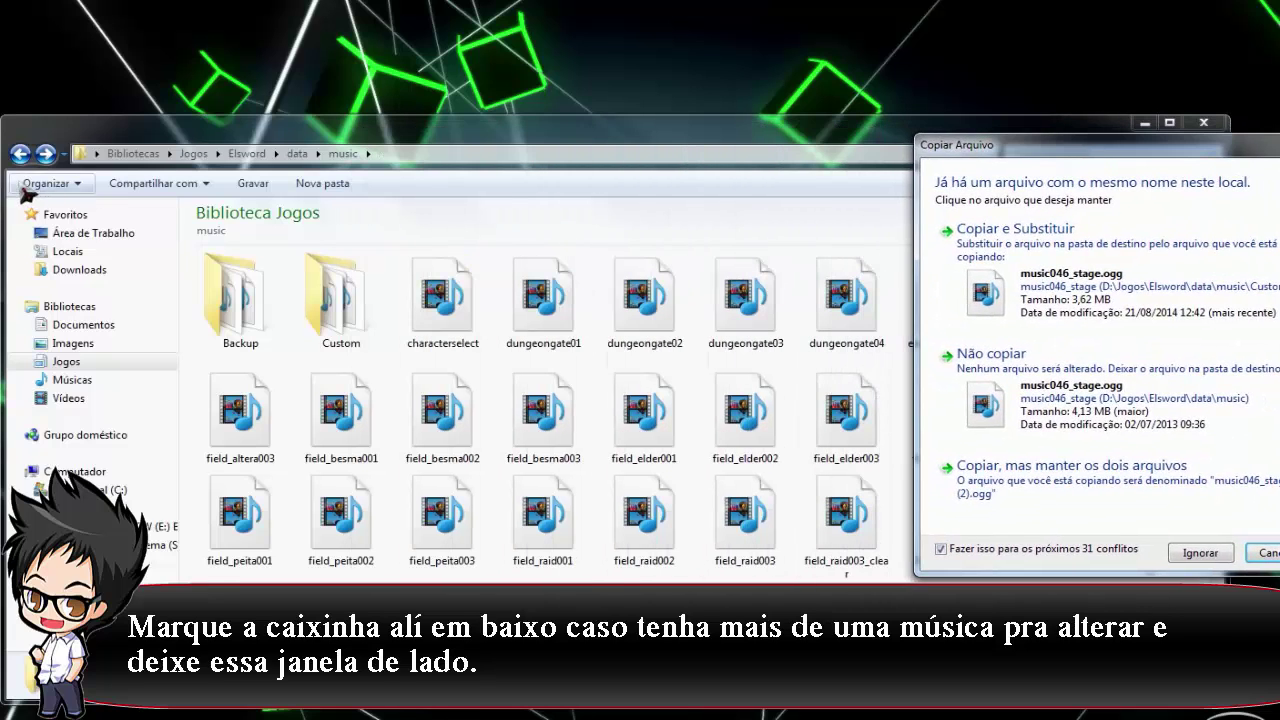
# Launch elsword from the Elsword folder, start the game, replace the conflicting tracks with the custom ones and minimize the folder window.
pyautogui.click(20, 154)
pyautogui.click(20, 154)
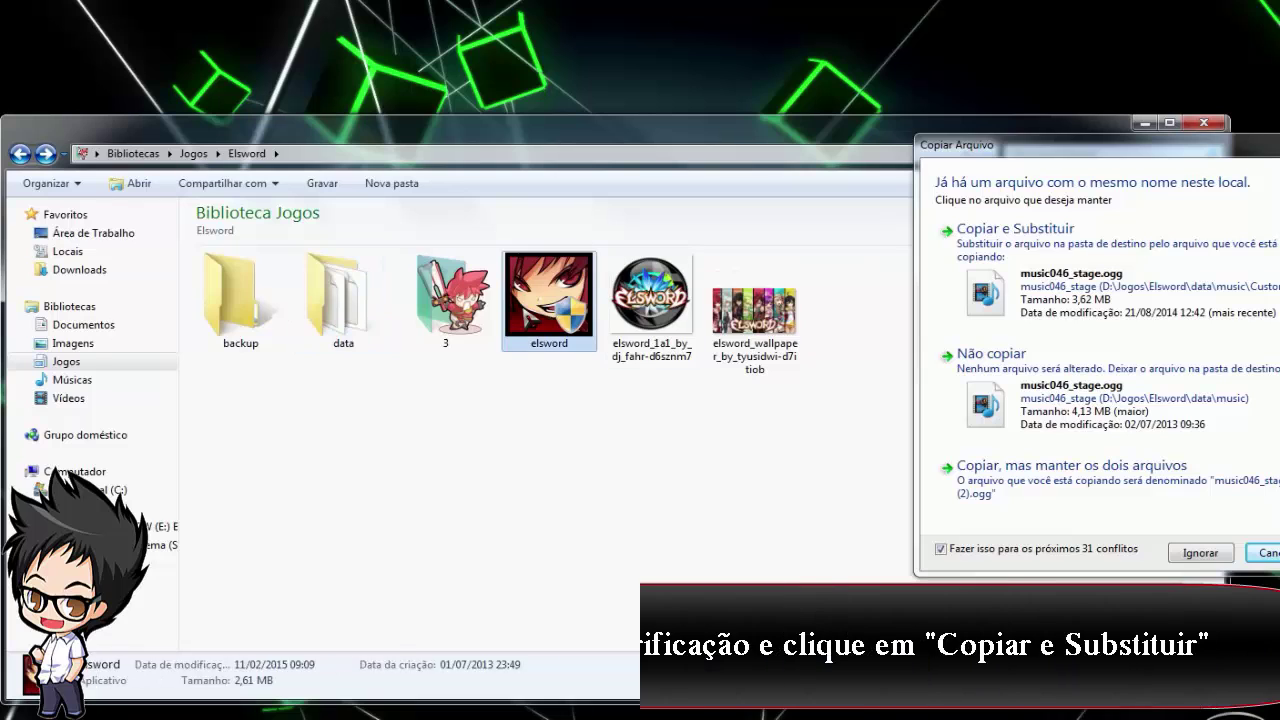
pyautogui.press('Return')
pyautogui.click(685, 460)
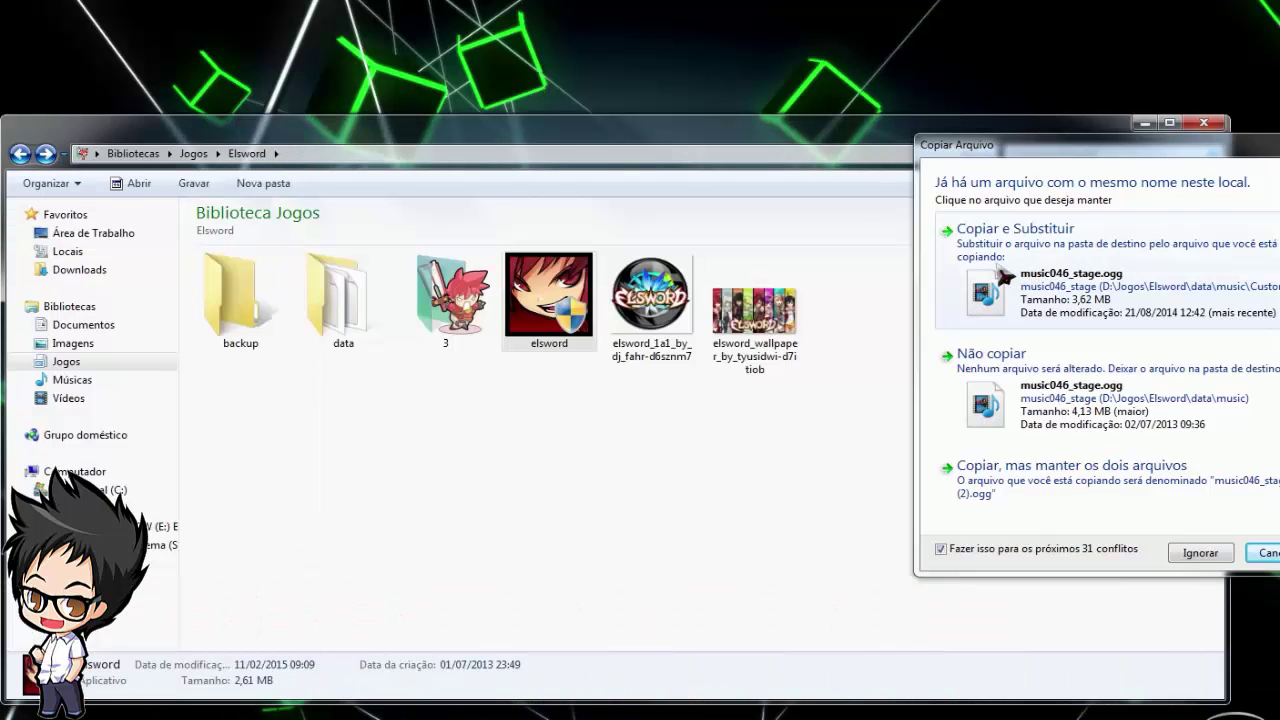
pyautogui.click(1003, 275)
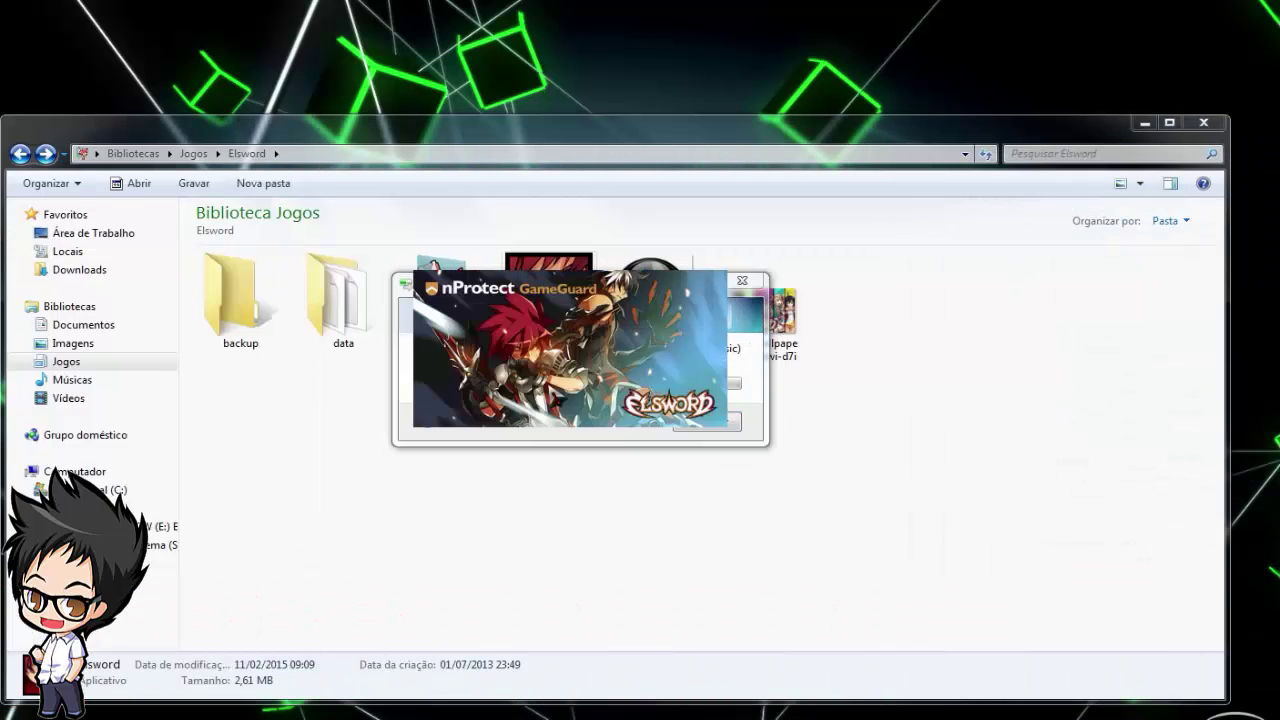
pyautogui.click(1144, 122)
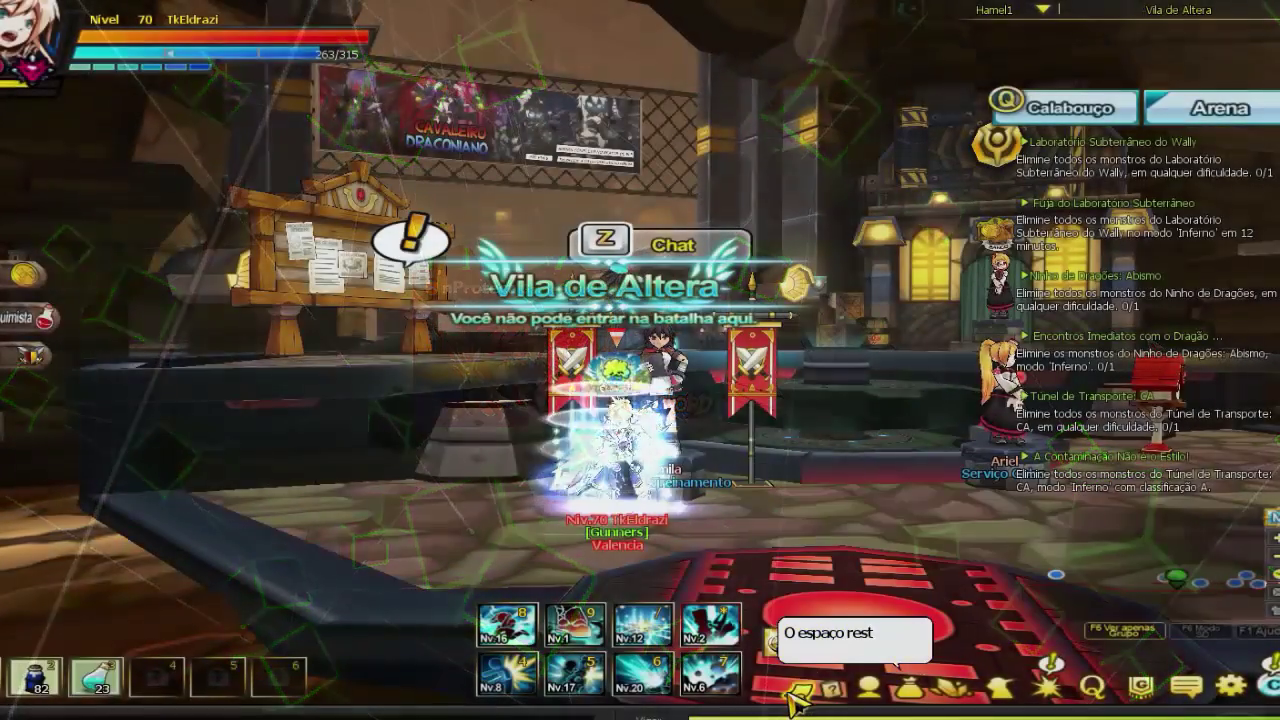
# Teleport the character to Capital de Hamel and accept the travel cost.
pyautogui.click(797, 690)
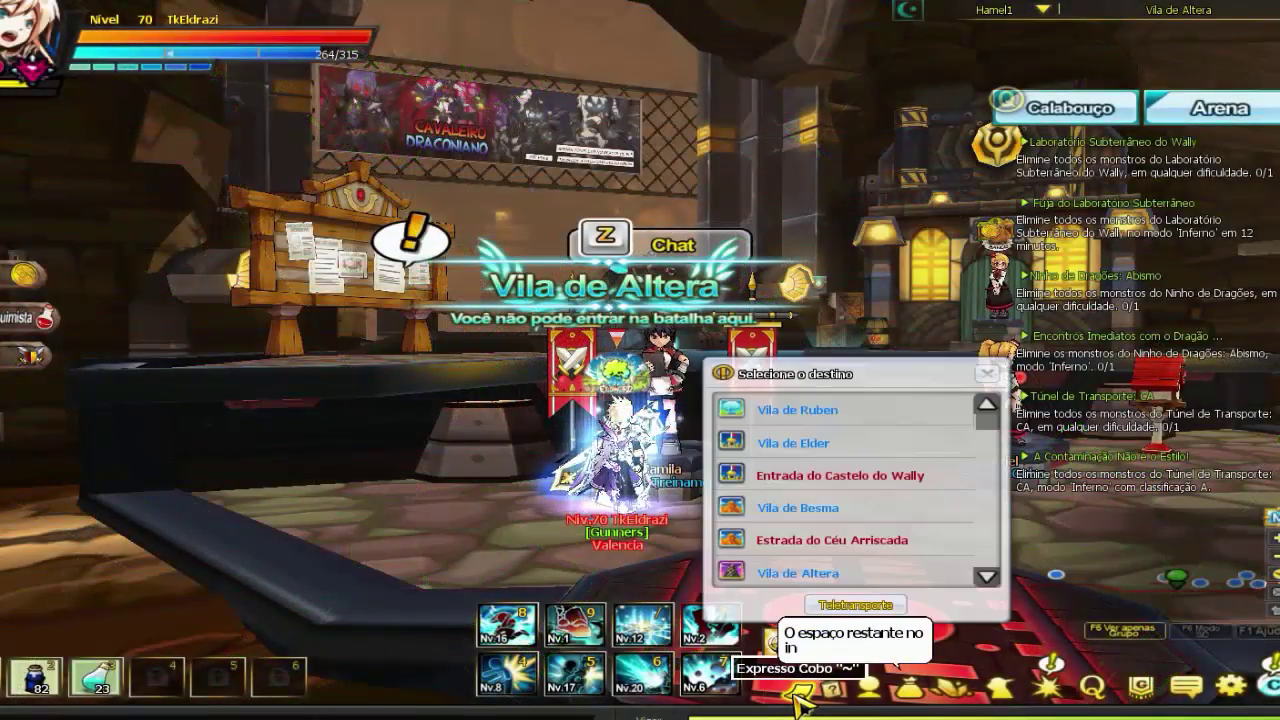
pyautogui.scroll(-8, 851, 534)
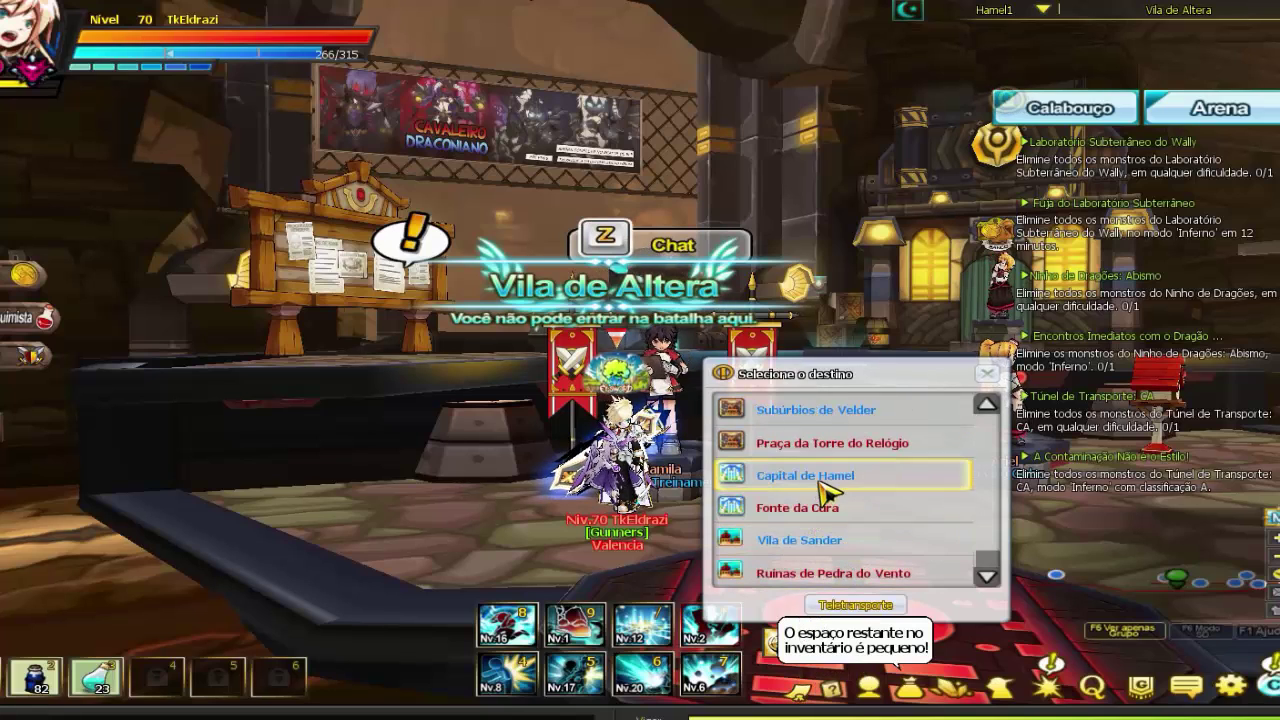
pyautogui.click(858, 605)
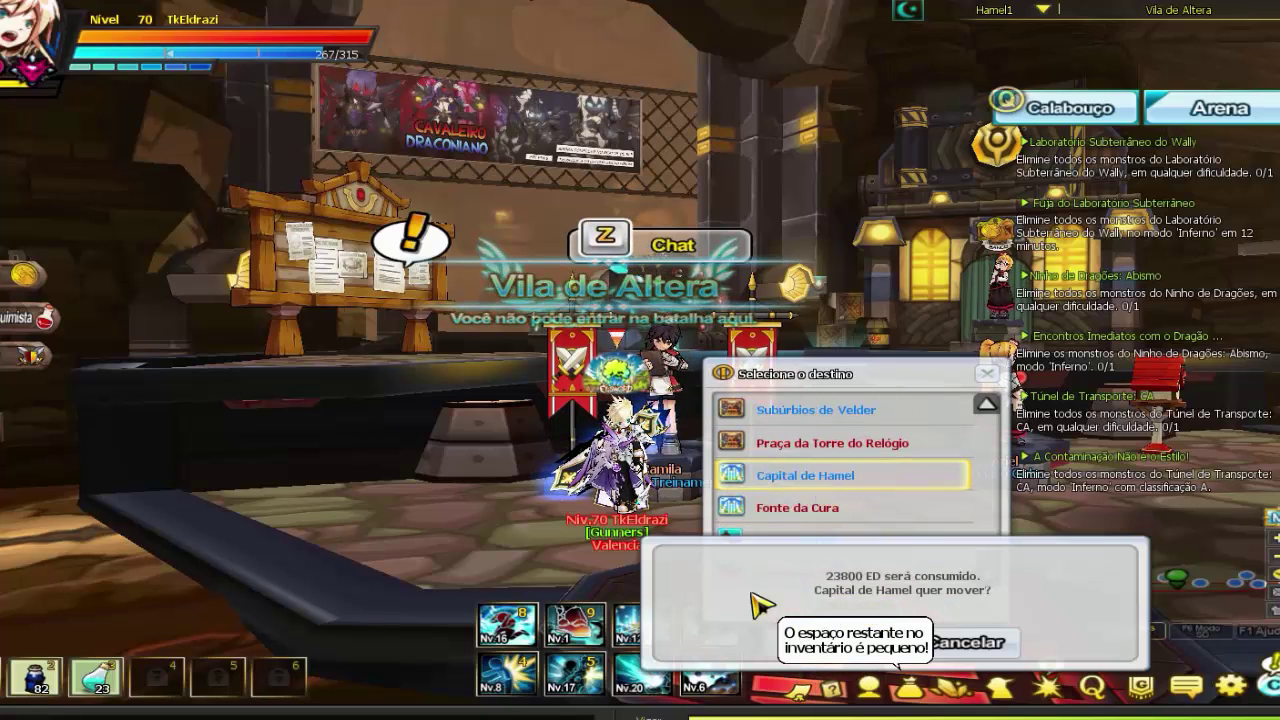
pyautogui.click(829, 646)
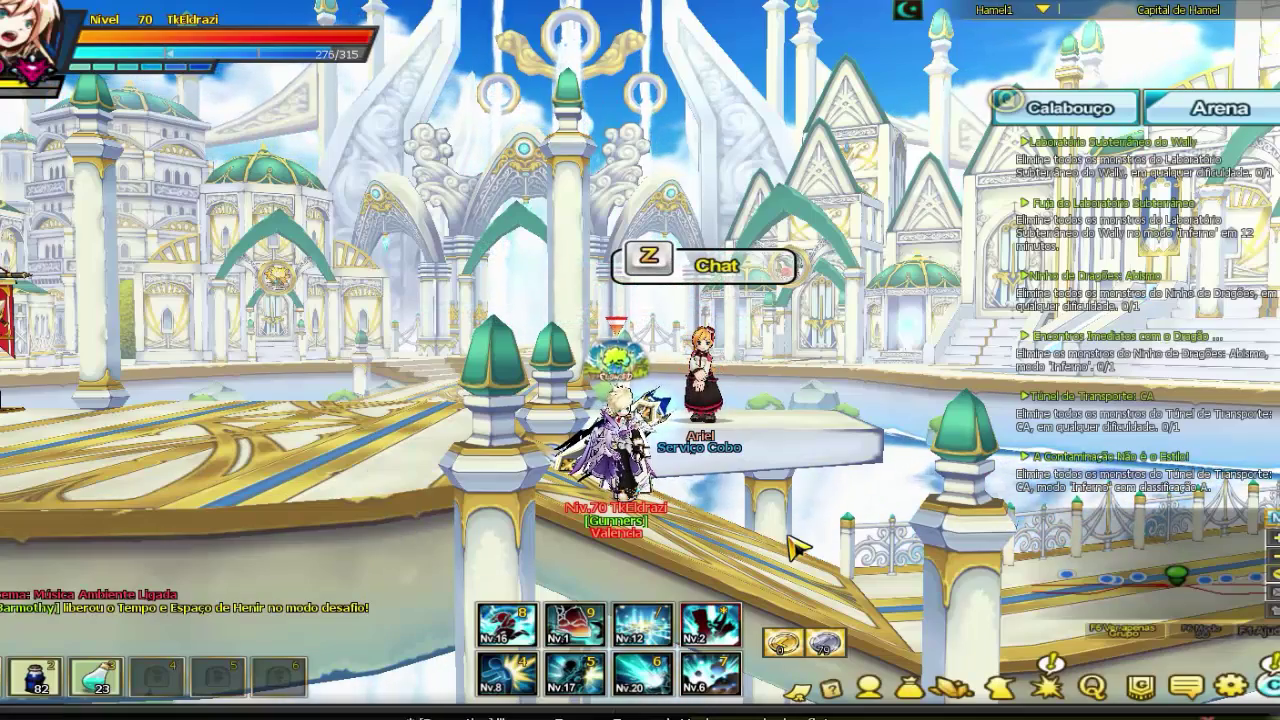
# Walk the character around Capital de Hamel with the game interface hidden, then show the interface again.
pyautogui.hotkey('ctrl', 'h')
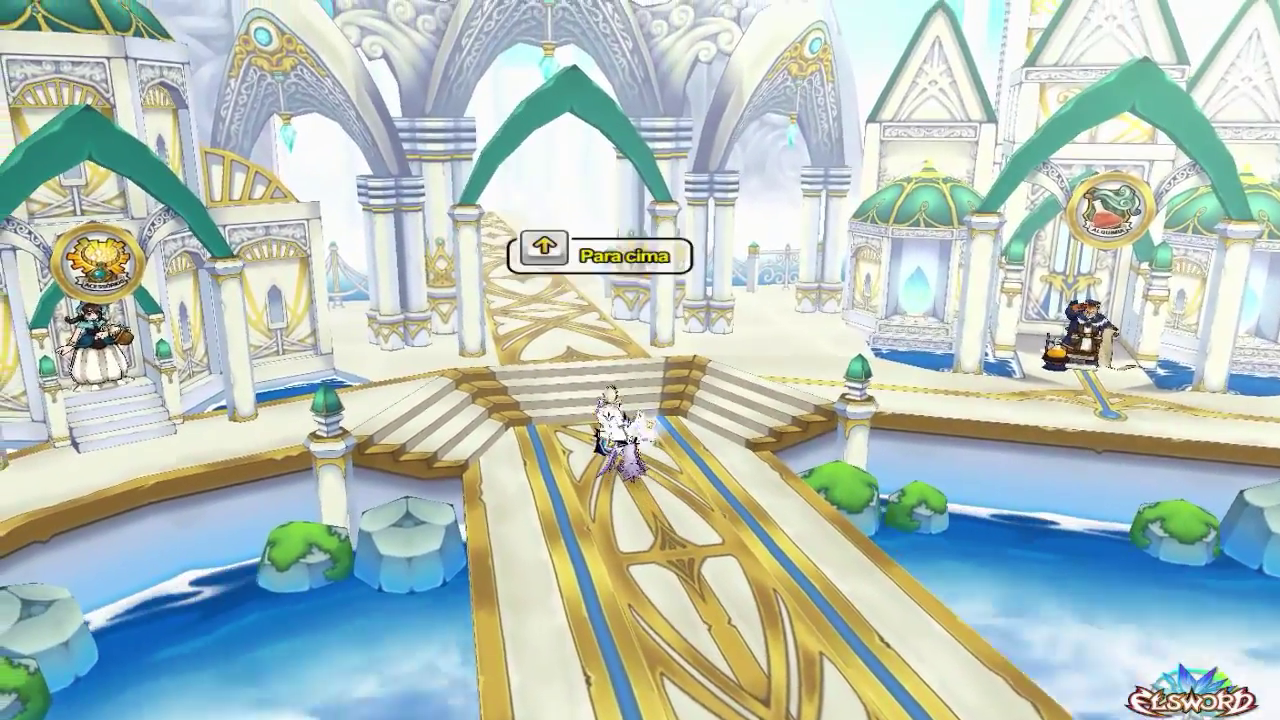
pyautogui.press('Right')
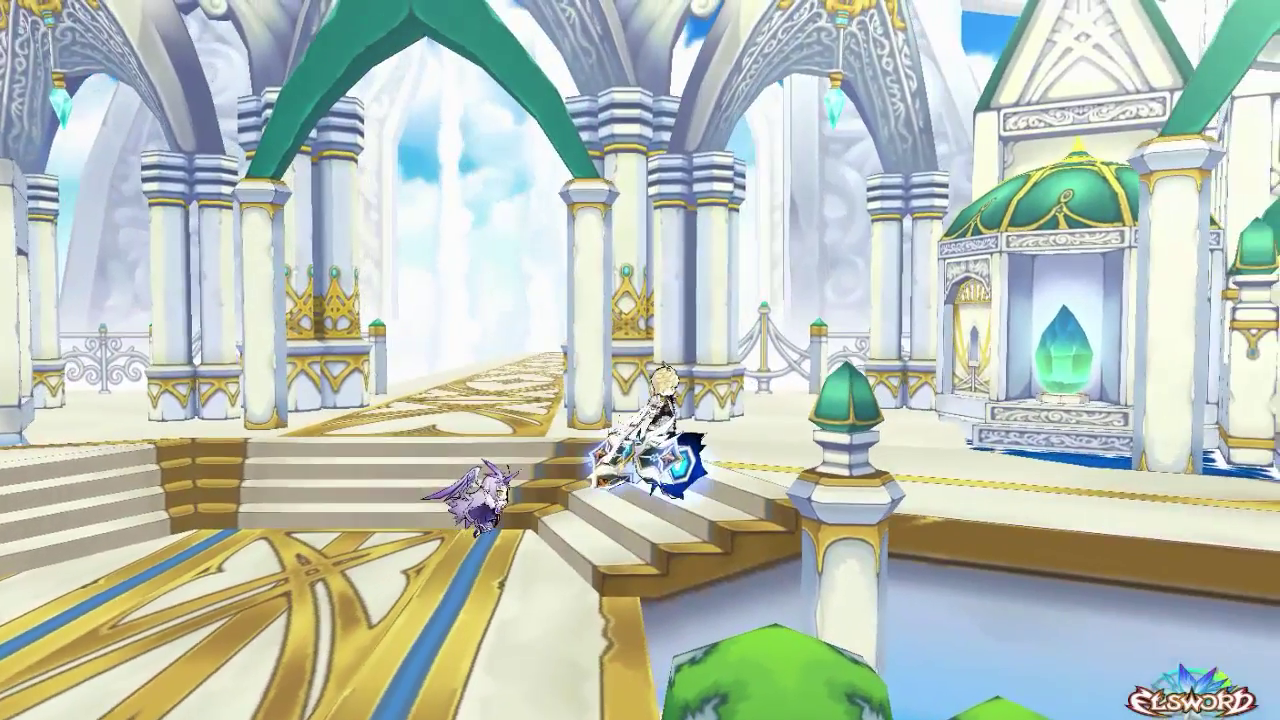
pyautogui.press('Right')
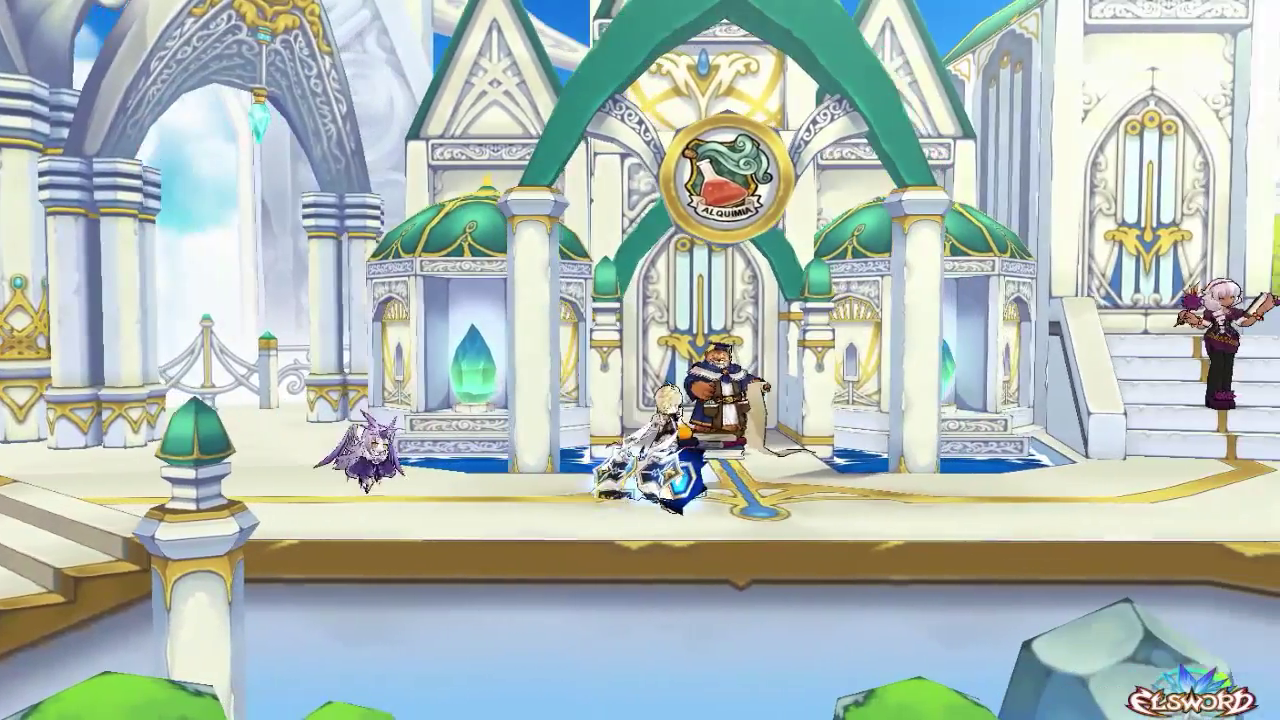
pyautogui.press('Right')
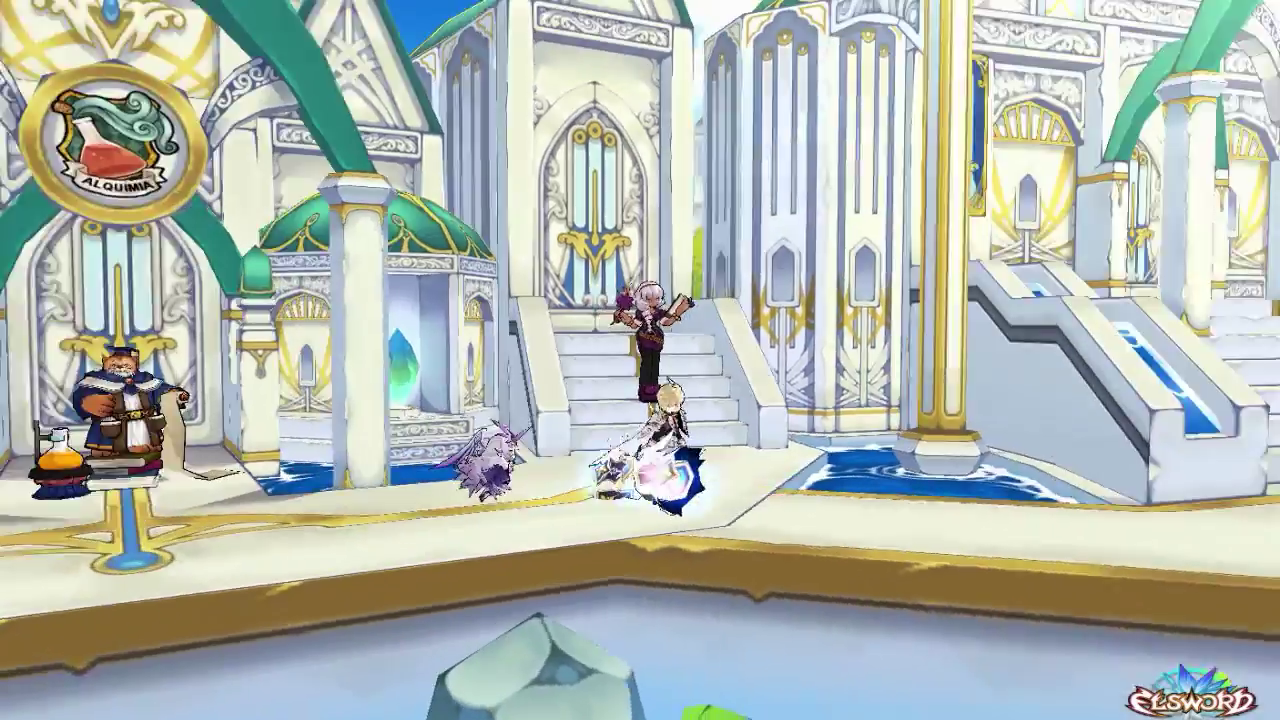
pyautogui.press('Left')
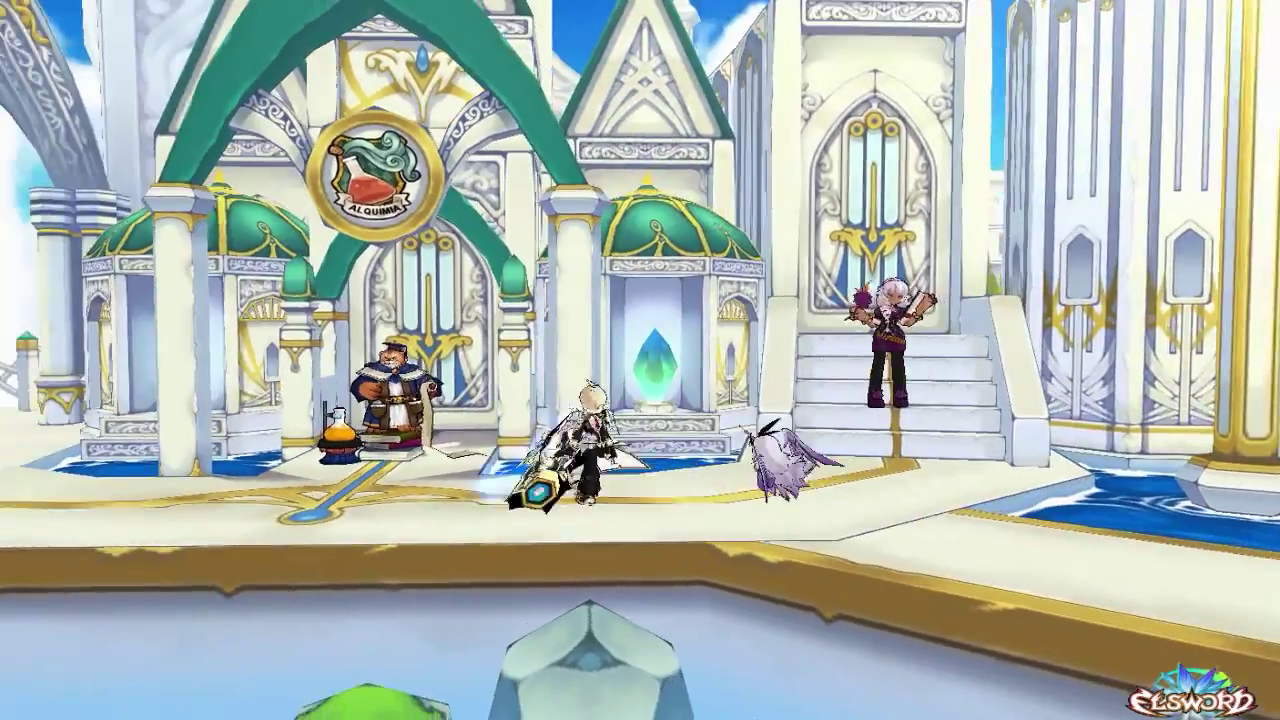
pyautogui.press('Right')
pyautogui.press('Right')
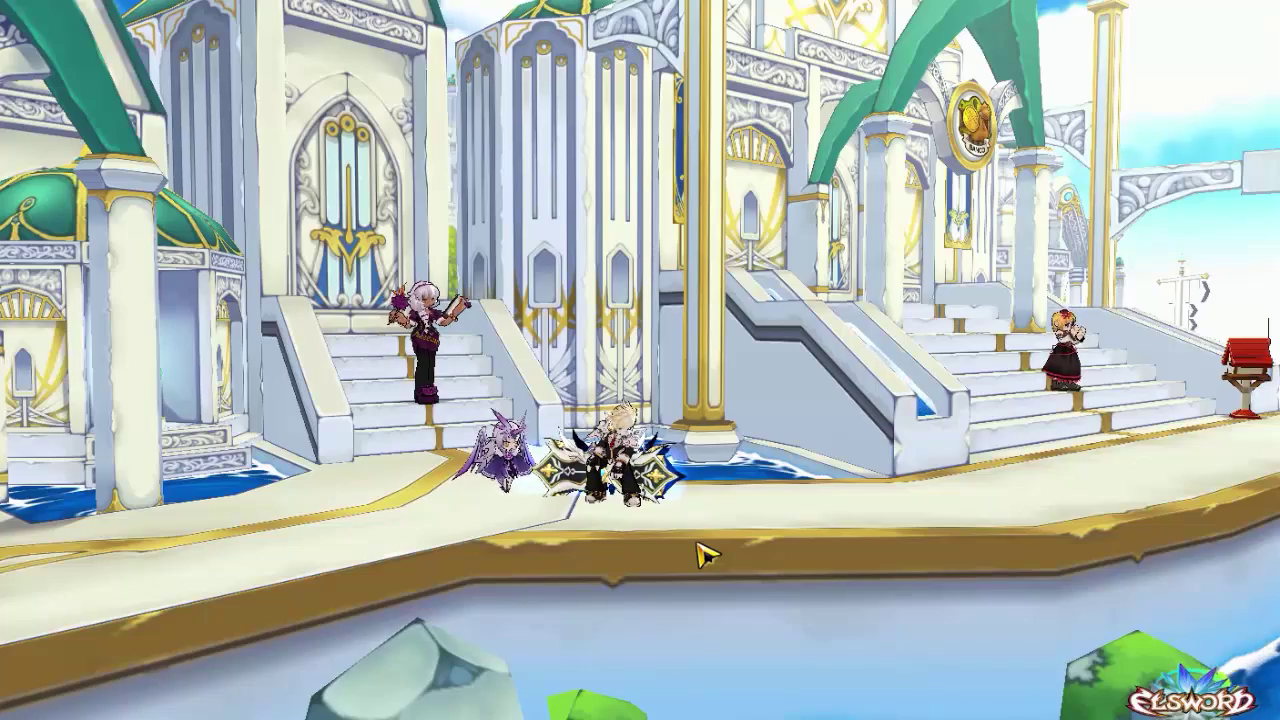
pyautogui.hotkey('ctrl', 'z')
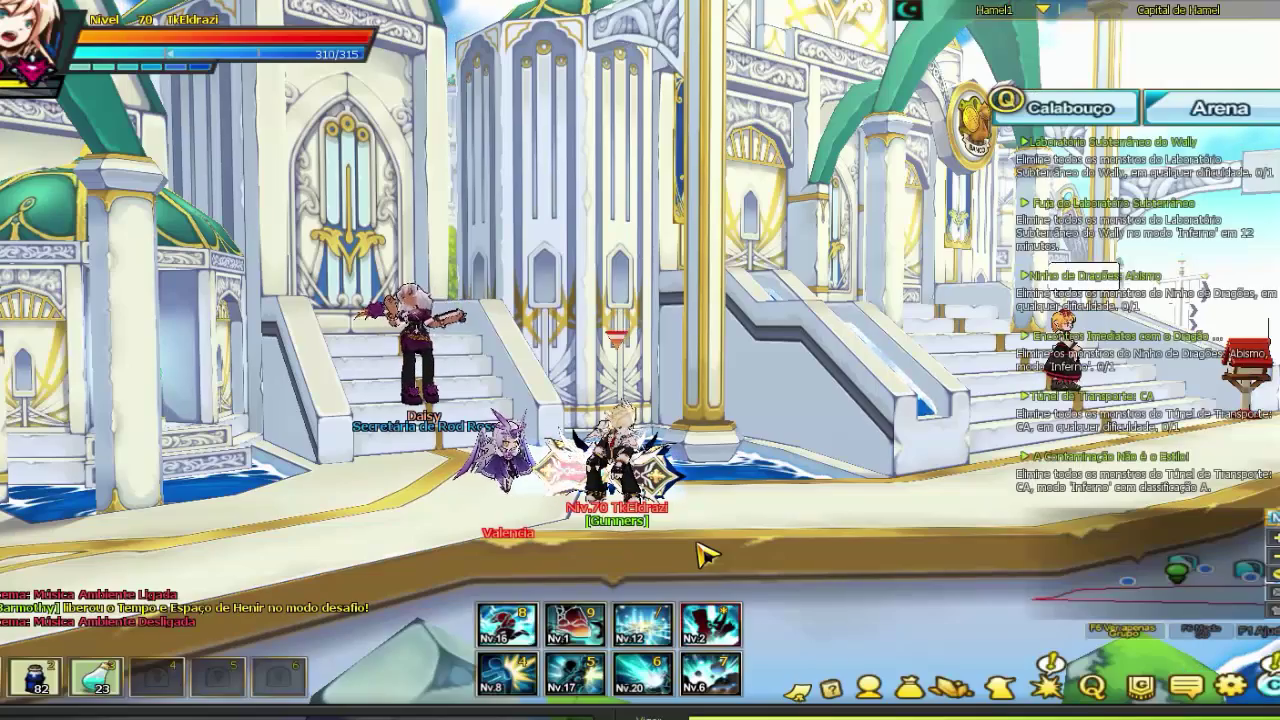
# Exit the game and confirm leaving.
pyautogui.press('Escape')
pyautogui.click(575, 438)
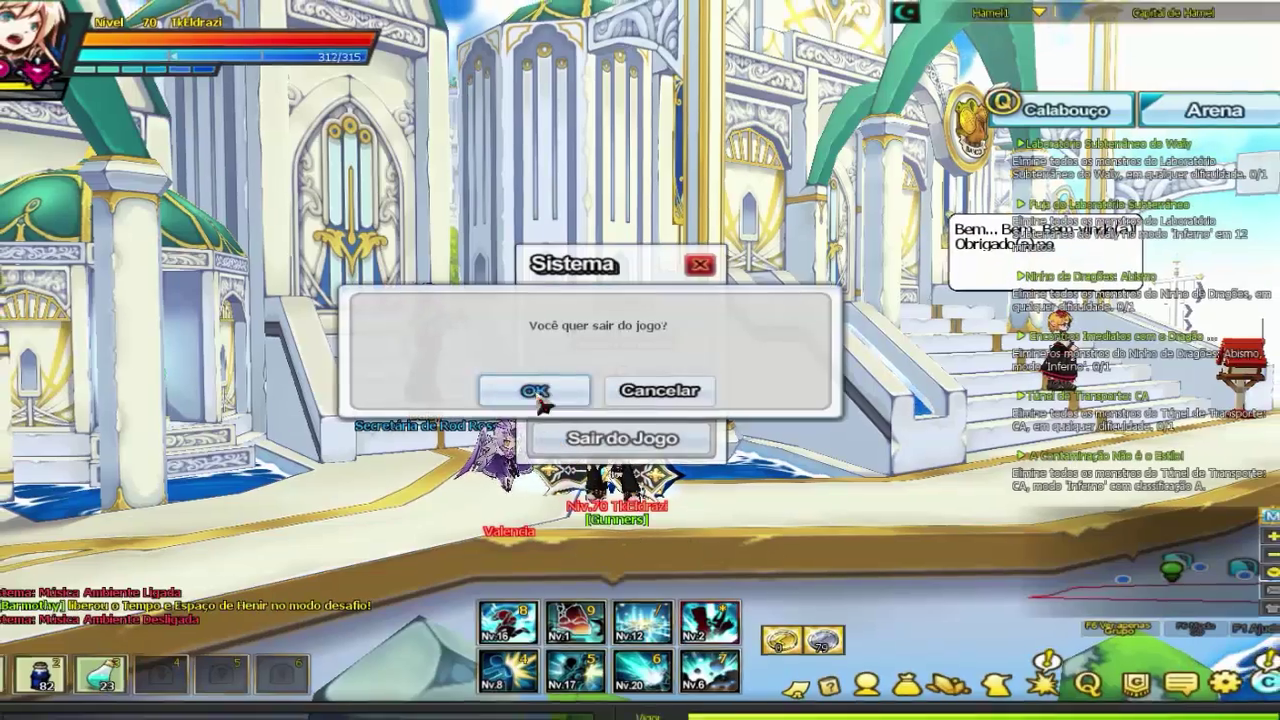
pyautogui.click(535, 391)
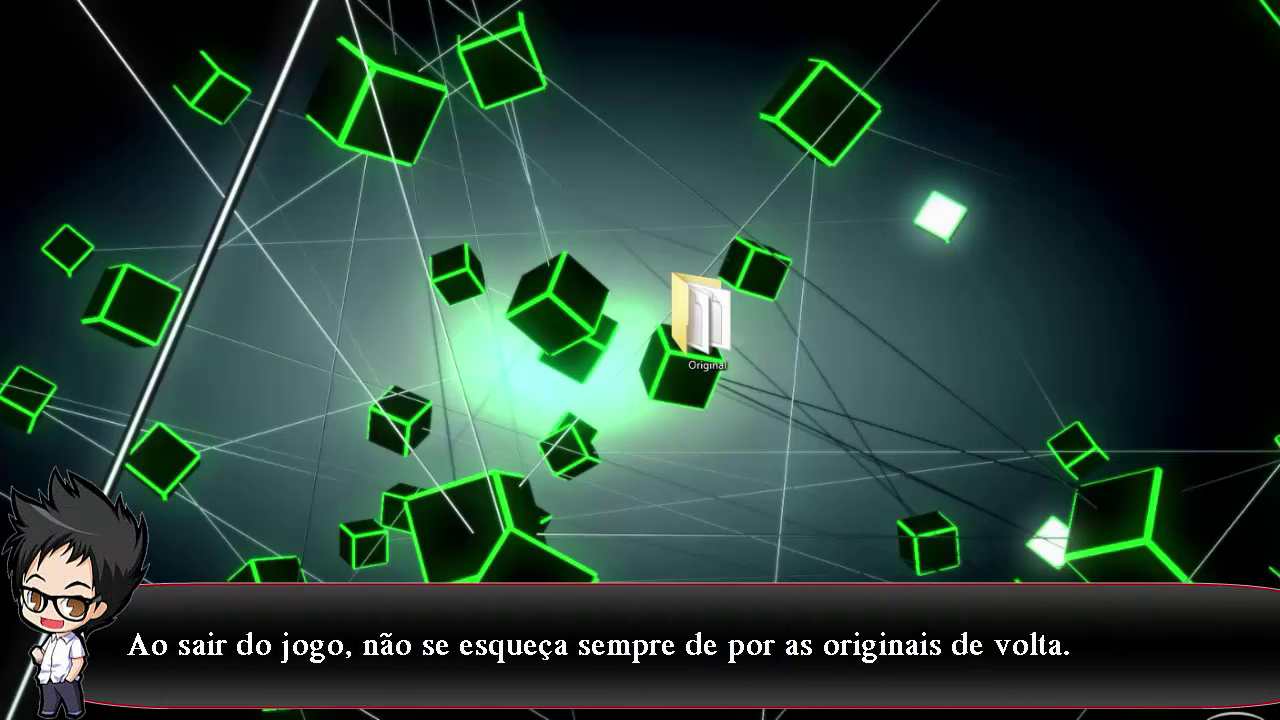
# Copy all tracks from musicas original in the desktop's Original folder, minimize that window and bring back the Elsword folder window.
pyautogui.doubleClick(703, 318)
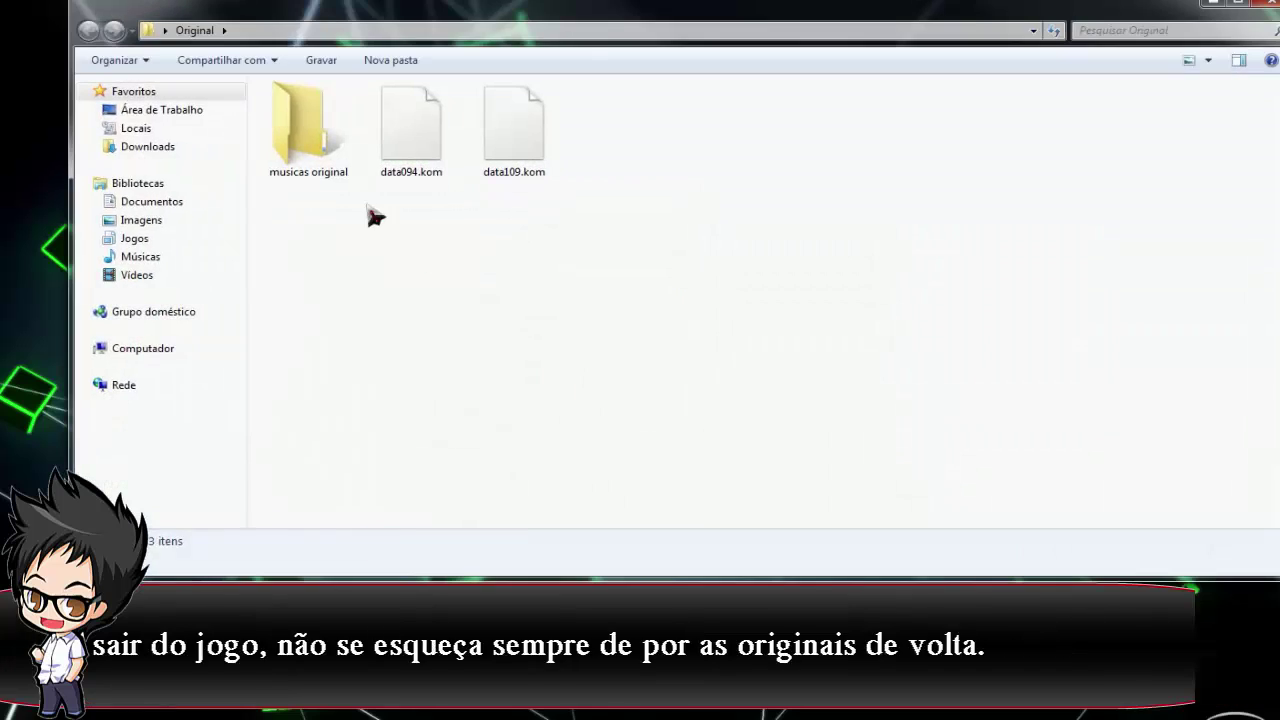
pyautogui.doubleClick(300, 160)
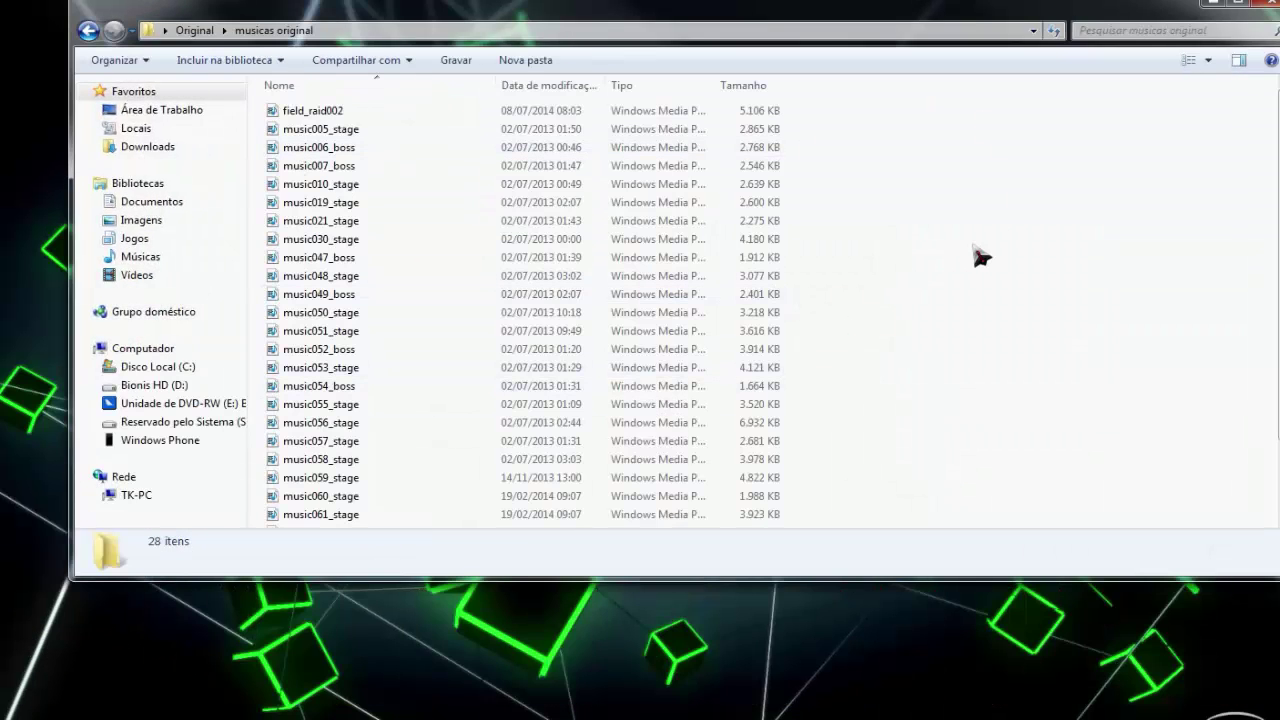
pyautogui.hotkey('ctrl', 'a')
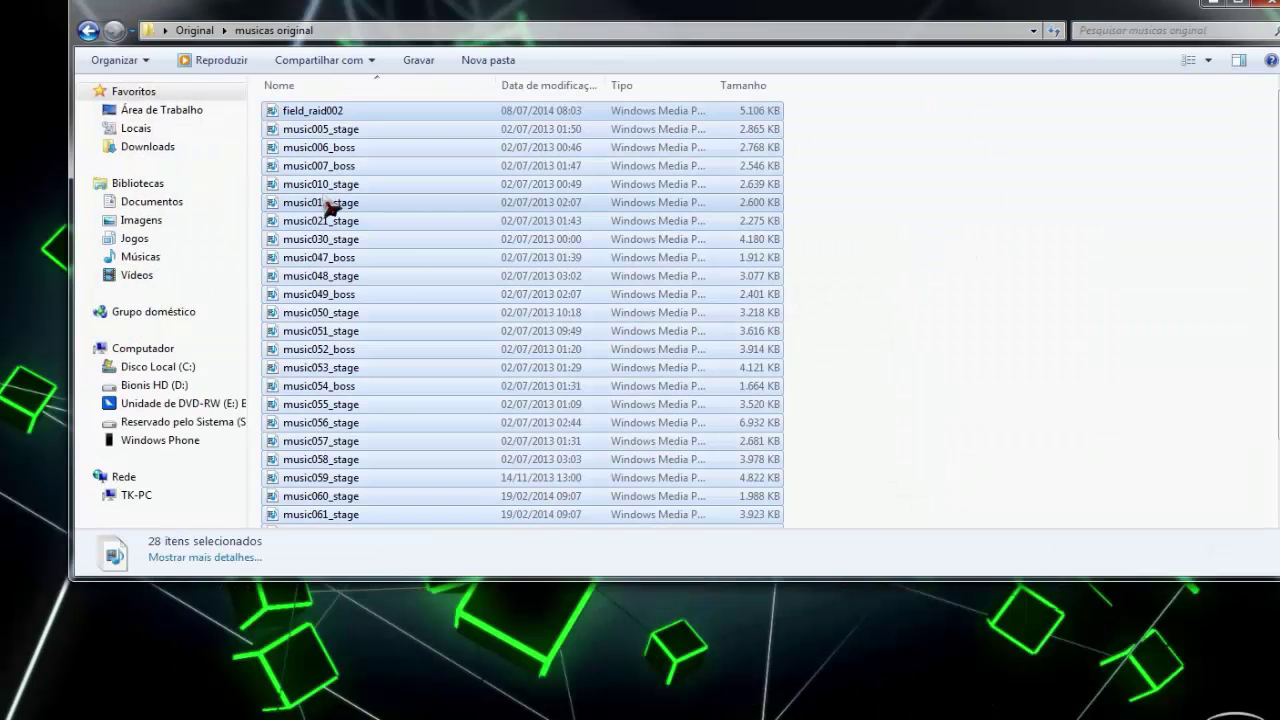
pyautogui.rightClick(329, 200)
pyautogui.click(391, 408)
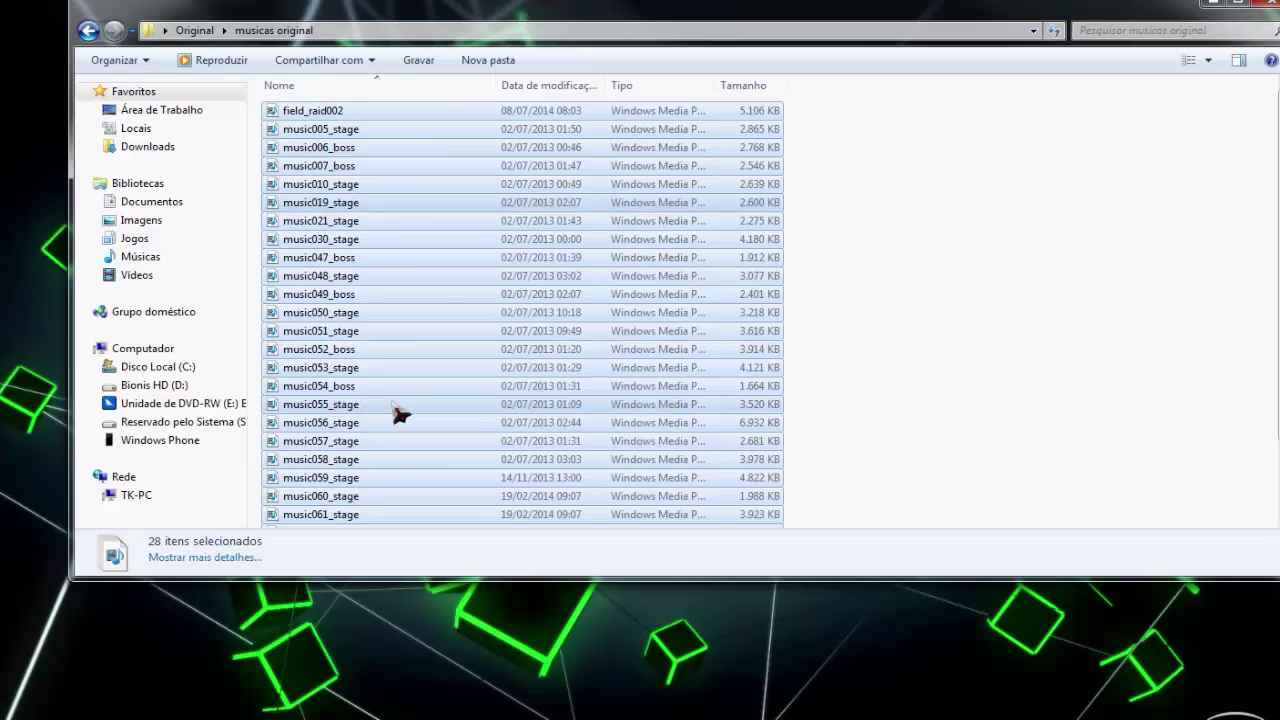
pyautogui.click(1223, 8)
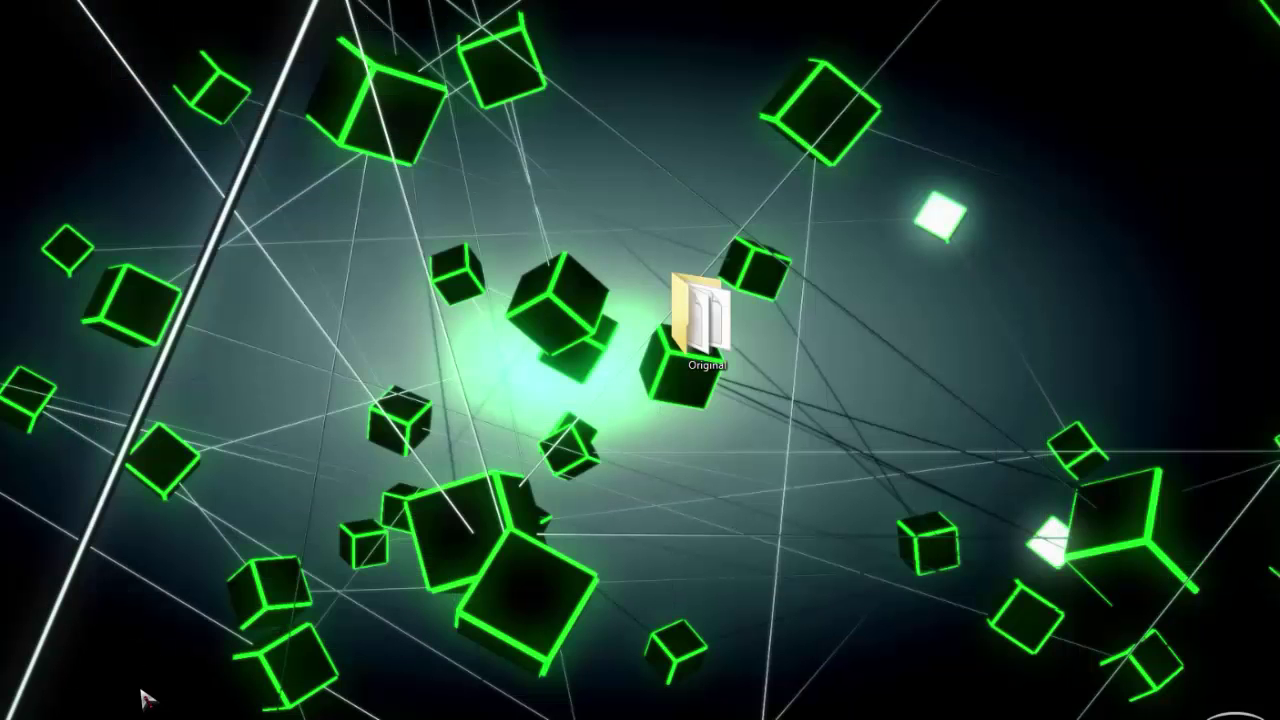
pyautogui.moveTo(145, 700)
pyautogui.click(25, 660)
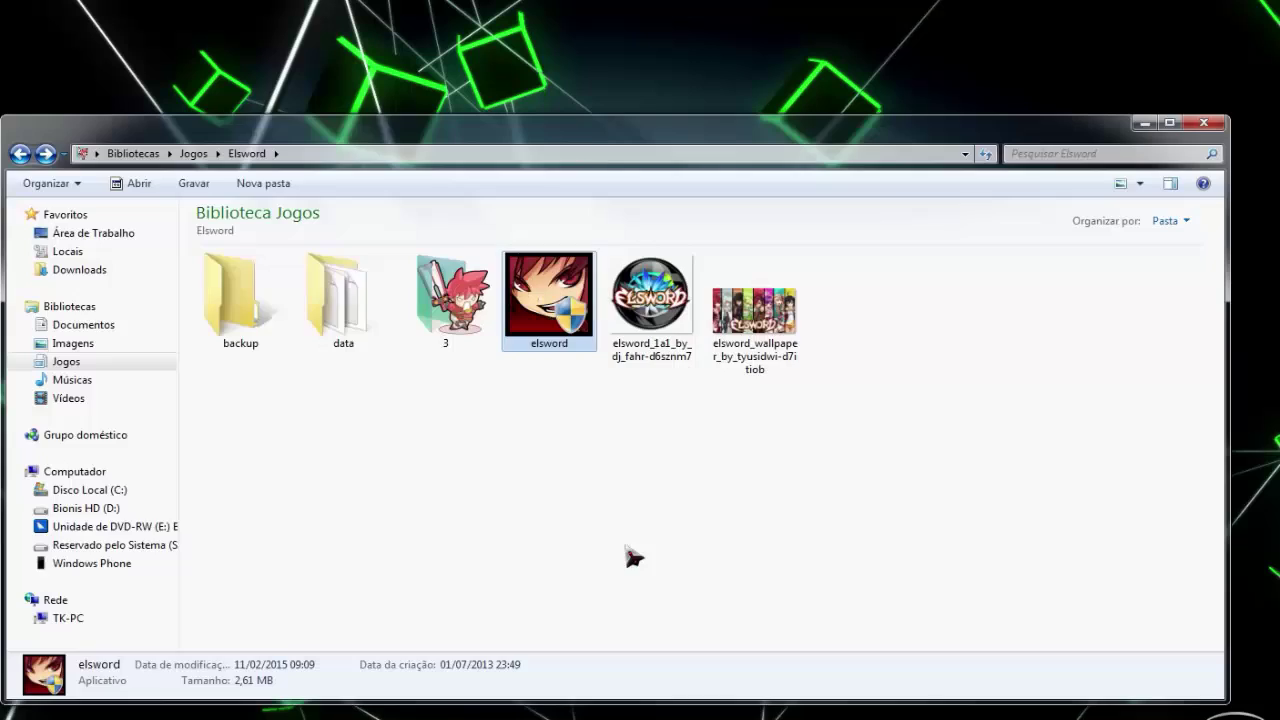
# Copy all original tracks from the Backup folder inside Elsword's data\music folder and return to the music folder.
pyautogui.doubleClick(334, 295)
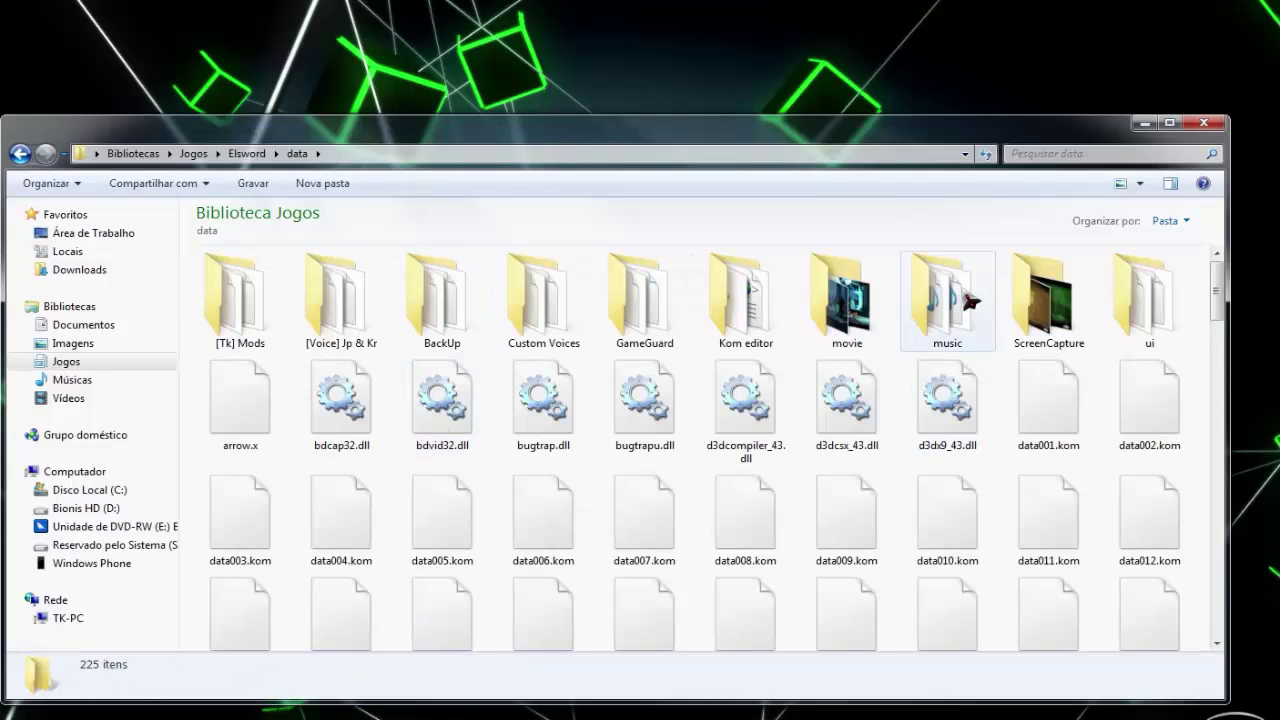
pyautogui.doubleClick(947, 295)
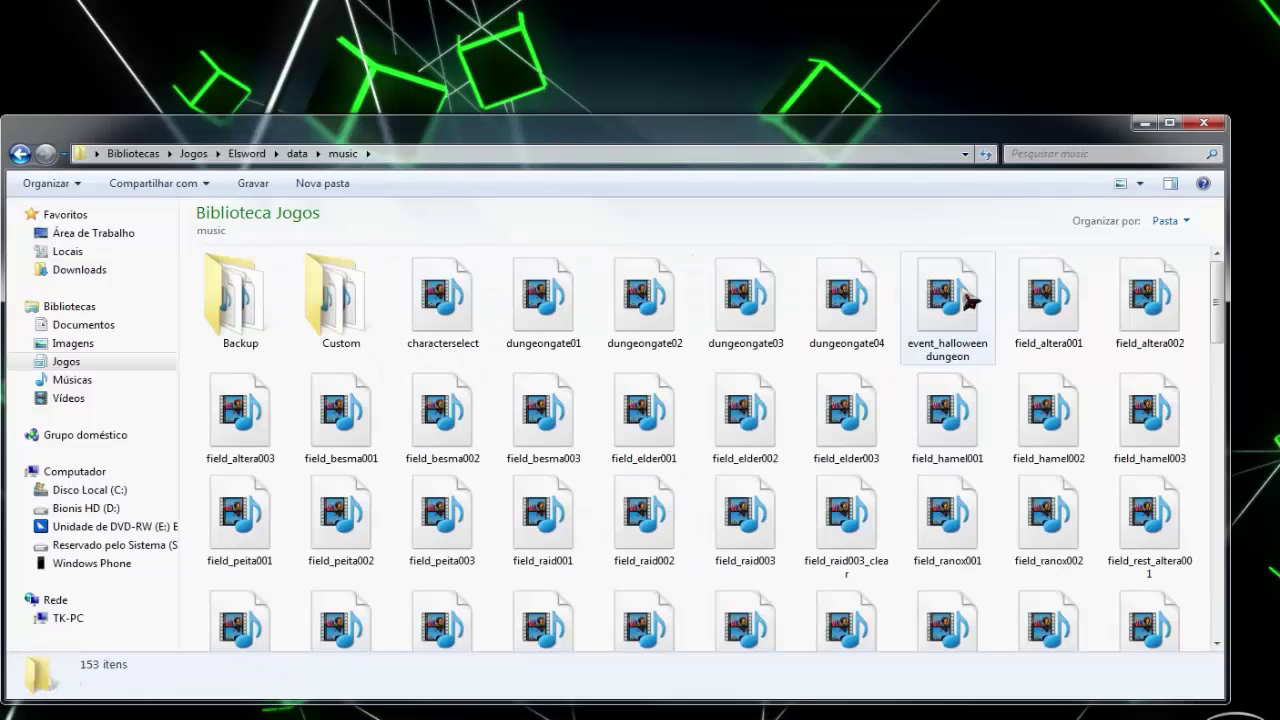
pyautogui.doubleClick(248, 290)
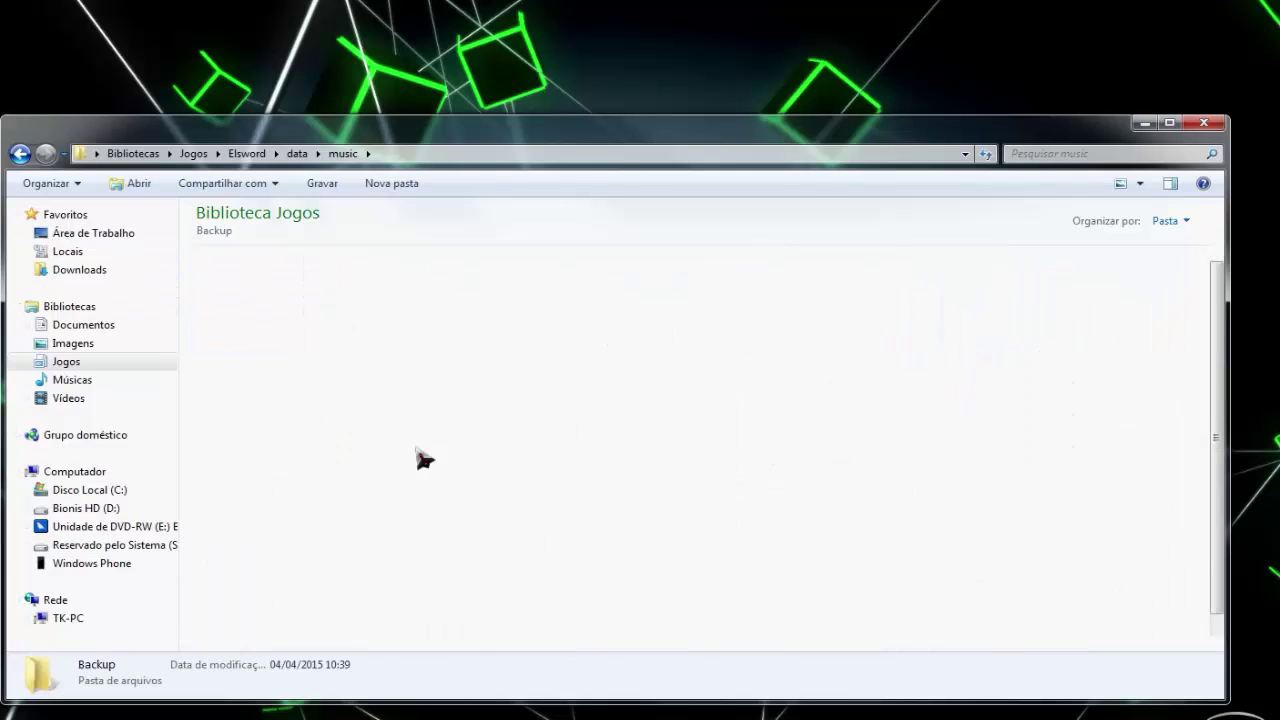
pyautogui.hotkey('ctrl', 'a')
pyautogui.click(20, 153)
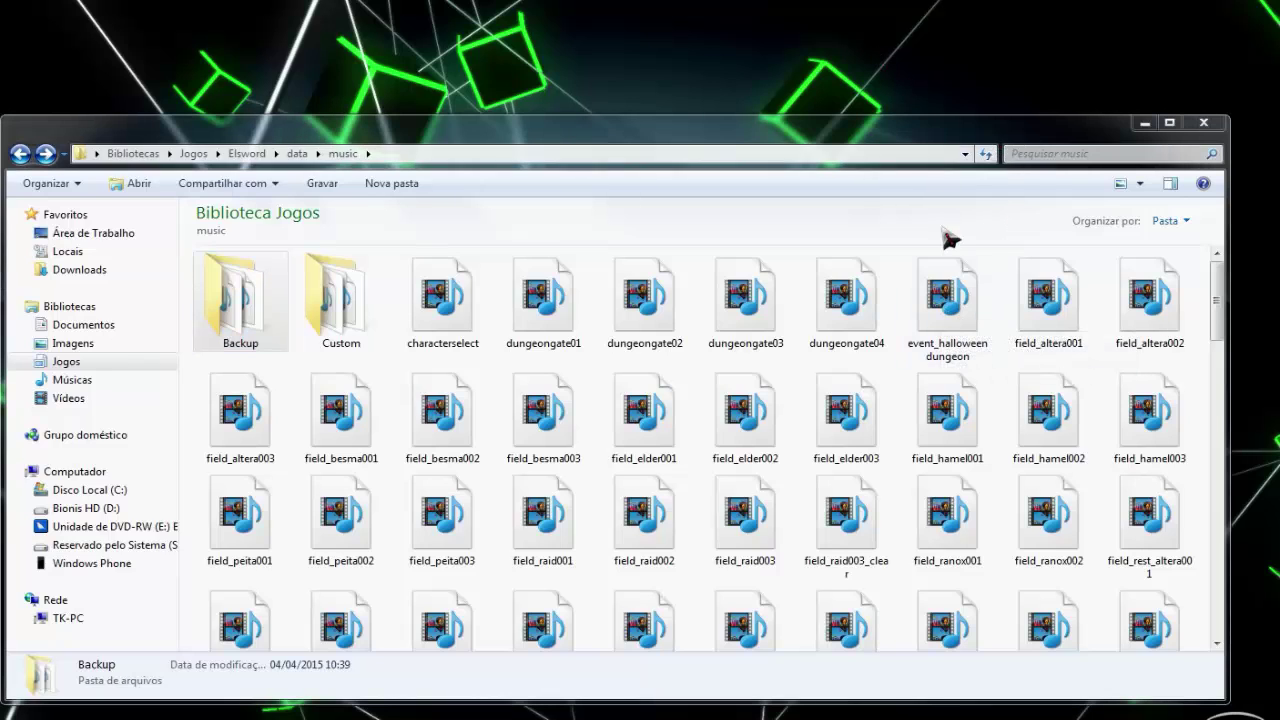
# Paste the backup tracks into the music folder, replacing the files of the same name, and minimize the window.
pyautogui.rightClick(901, 385)
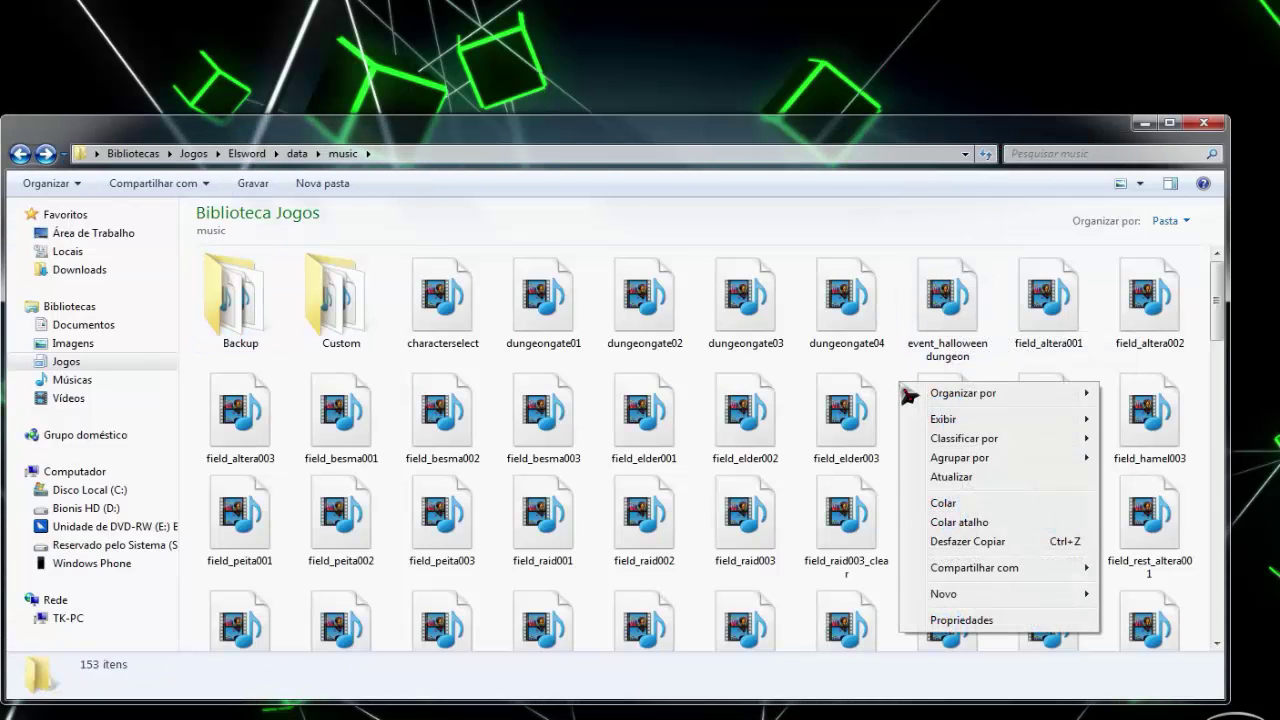
pyautogui.click(943, 503)
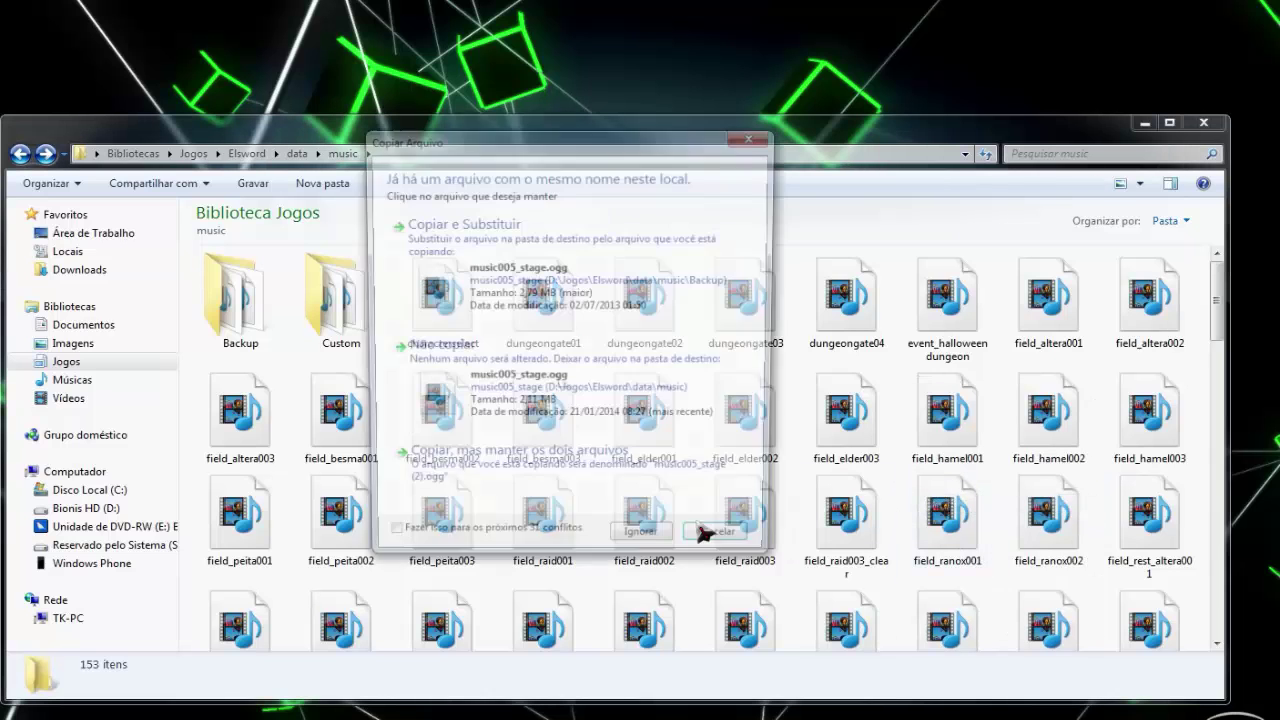
pyautogui.click(514, 294)
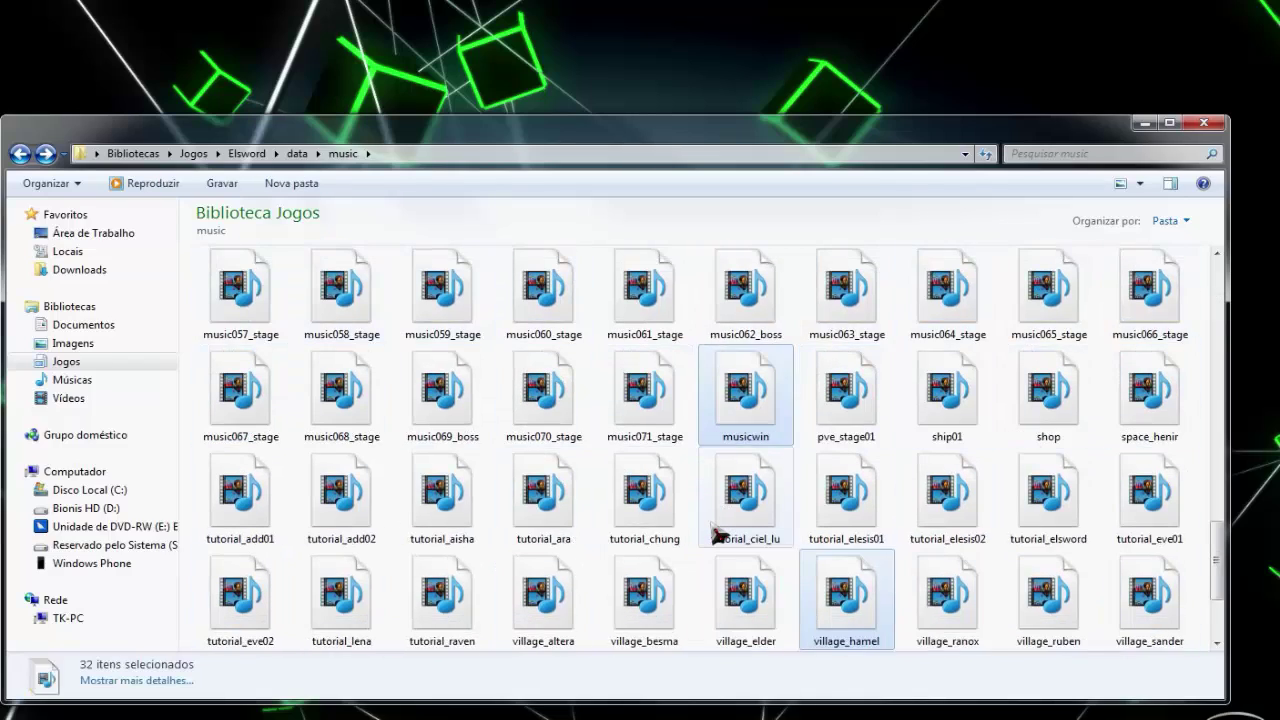
pyautogui.click(1144, 124)
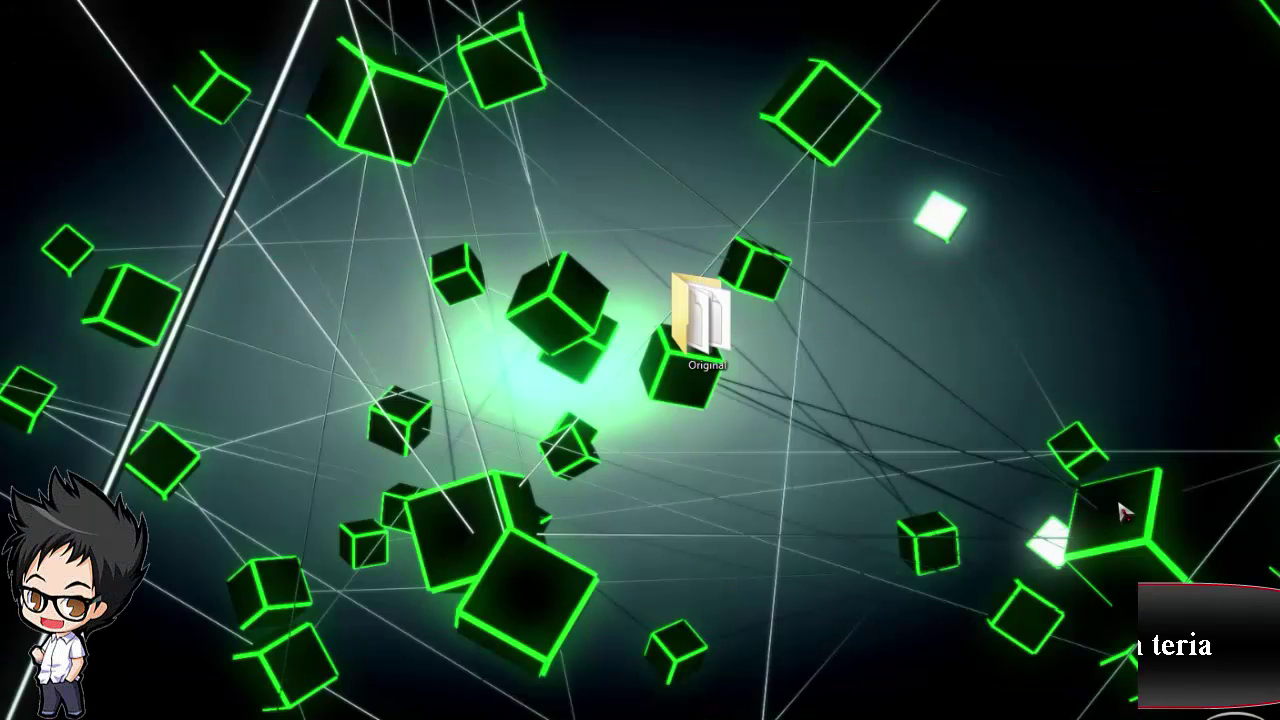